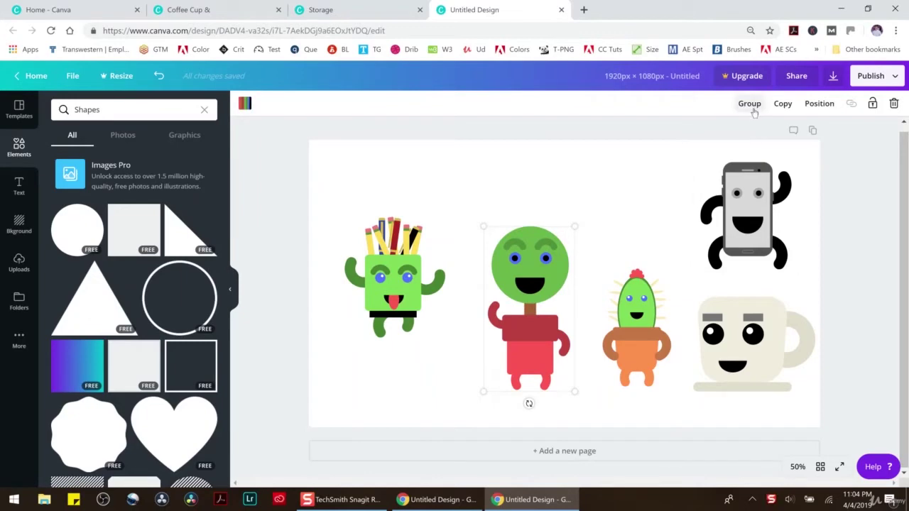
# Shrink the five characters and line them up in a row near the upper edge of the canvas
pyautogui.click(611, 163)
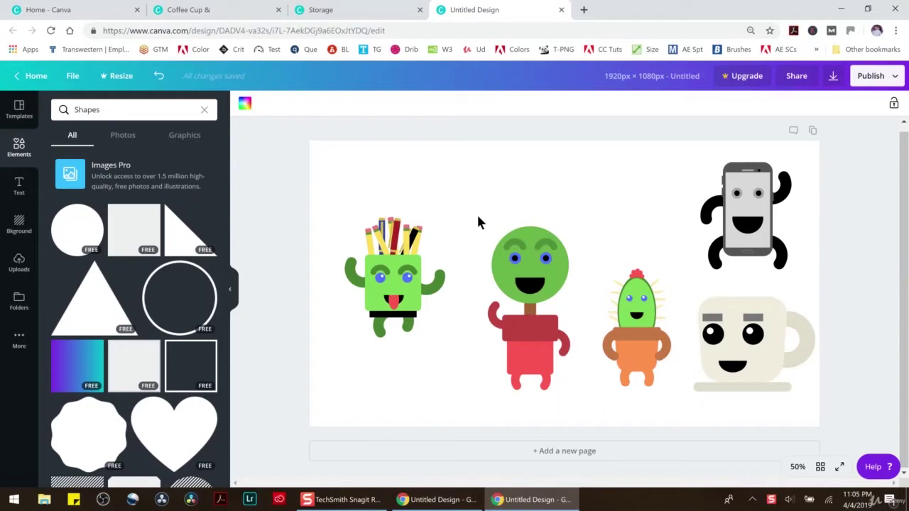
pyautogui.moveTo(491, 207); pyautogui.dragTo(556, 183)
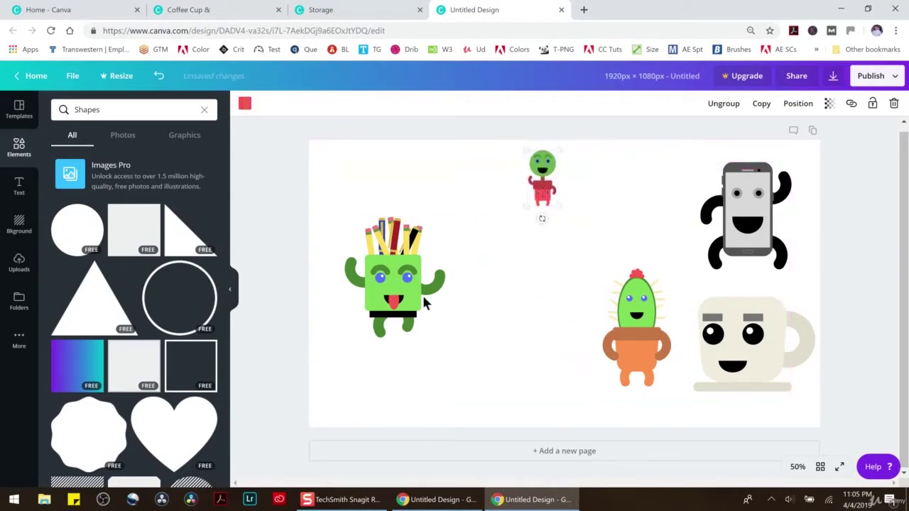
pyautogui.moveTo(336, 214)
pyautogui.mouseDown()
pyautogui.moveTo(468, 355)
pyautogui.moveTo(384, 266)
pyautogui.moveTo(402, 207)
pyautogui.moveTo(495, 171)
pyautogui.moveTo(494, 183)
pyautogui.mouseUp()
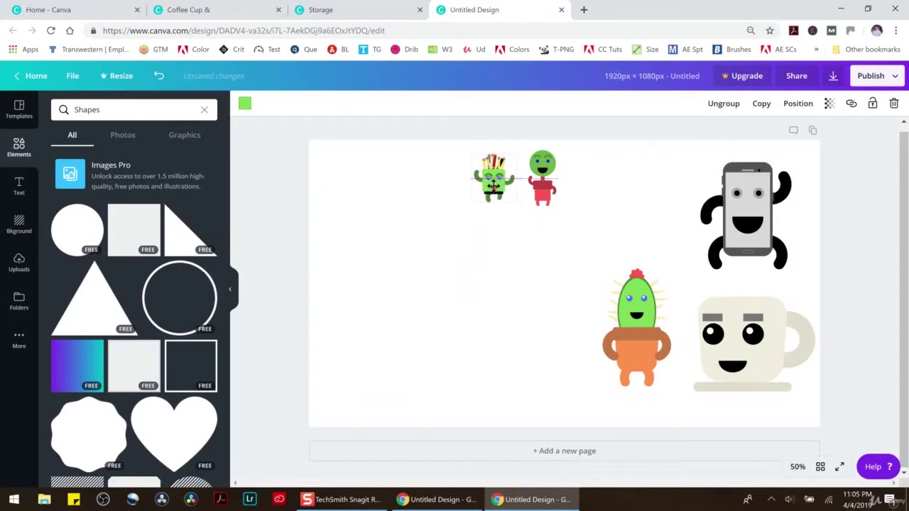
pyautogui.moveTo(567, 261); pyautogui.dragTo(591, 185)
pyautogui.moveTo(669, 152); pyautogui.dragTo(628, 181)
pyautogui.moveTo(639, 254); pyautogui.dragTo(675, 165)
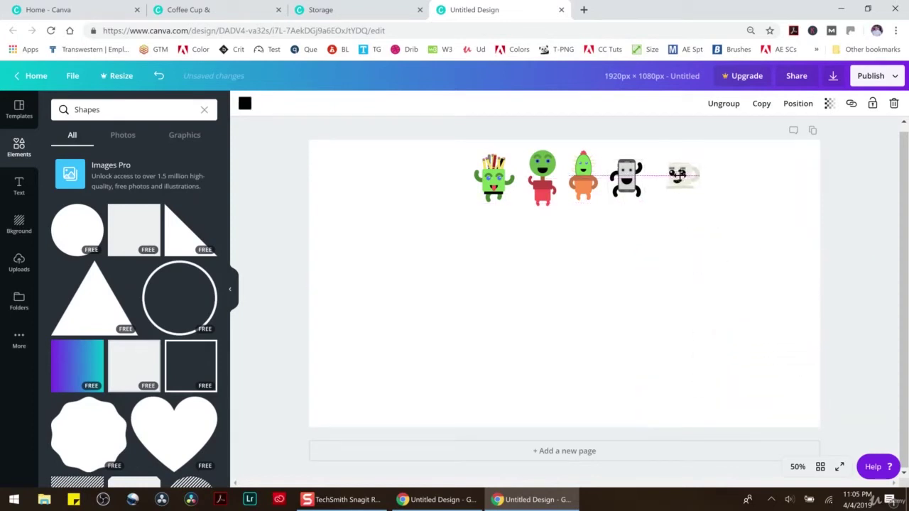
# Add a square shape and stretch it into a rectangle spanning the full width of the canvas's lower third
pyautogui.click(131, 241)
pyautogui.moveTo(581, 390); pyautogui.dragTo(416, 441)
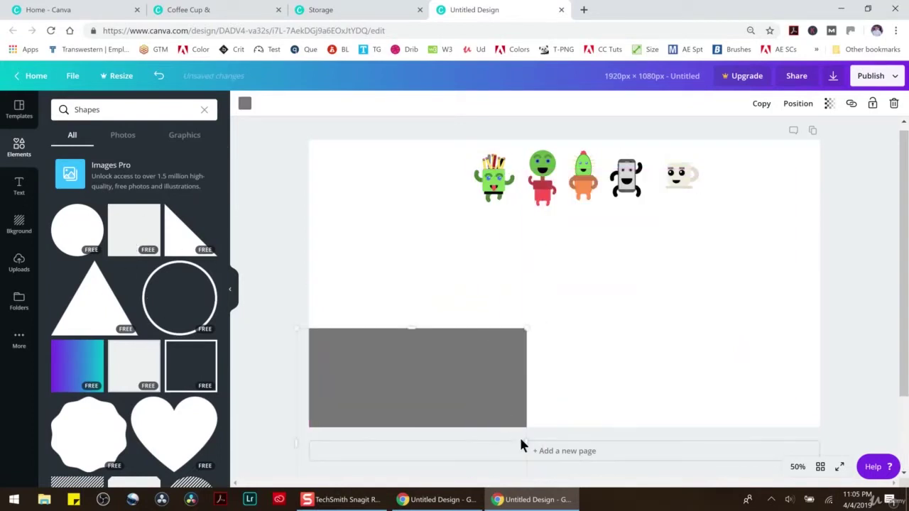
pyautogui.moveTo(527, 441); pyautogui.dragTo(856, 433)
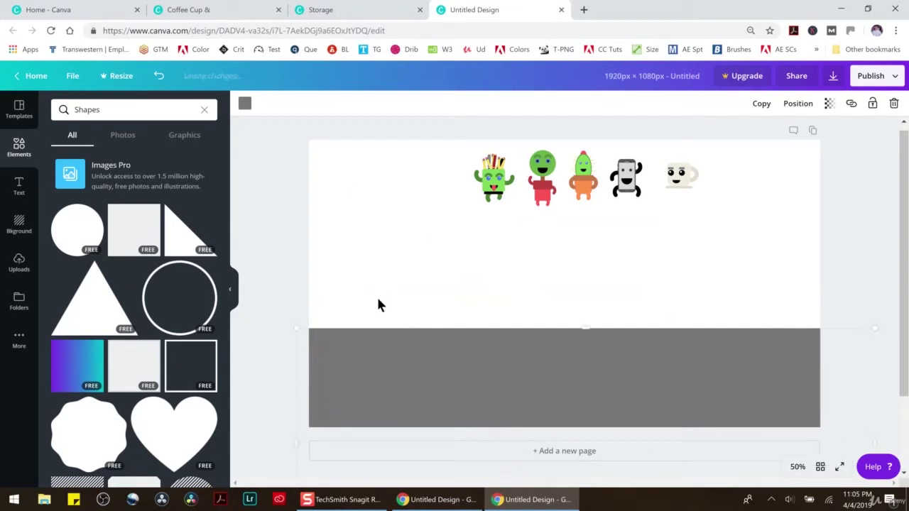
# Add a second square, enlarge it to cover the whole upper part of the canvas, and color it bright blue
pyautogui.click(145, 238)
pyautogui.moveTo(576, 315); pyautogui.dragTo(400, 270)
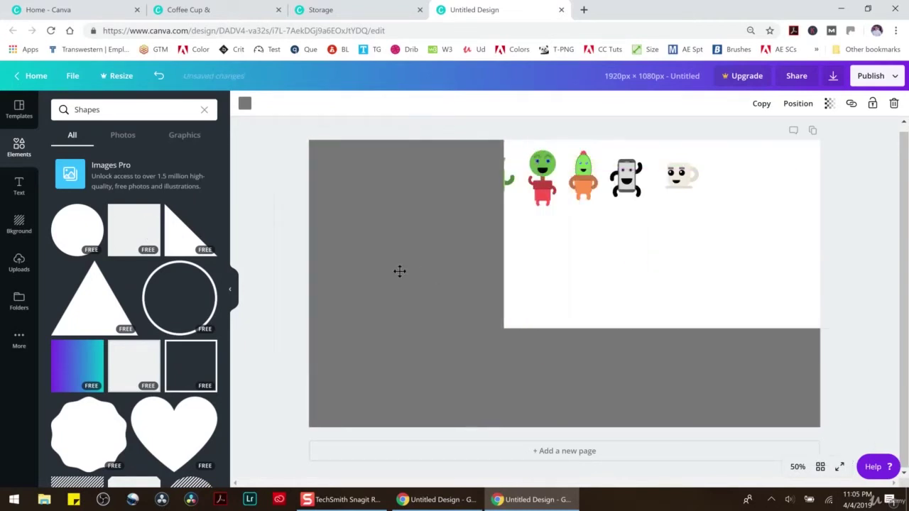
pyautogui.moveTo(500, 243); pyautogui.dragTo(846, 242)
pyautogui.click(245, 104)
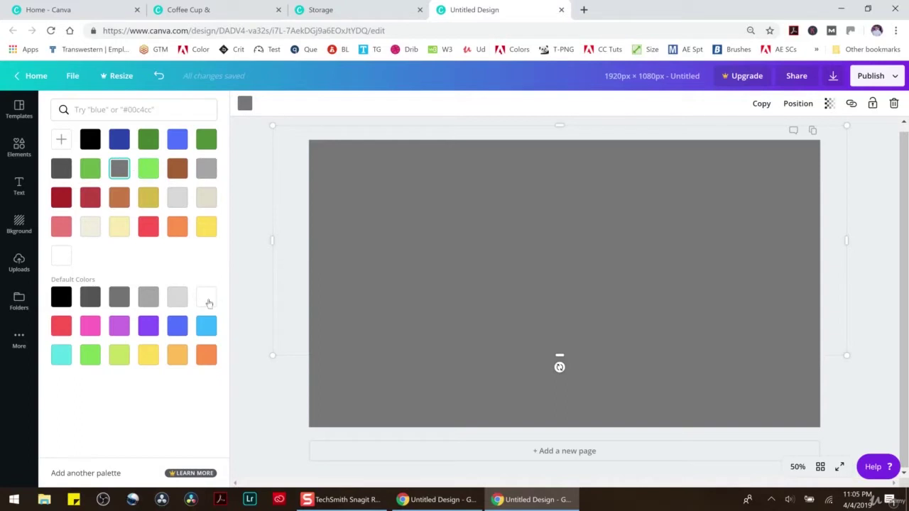
pyautogui.click(206, 325)
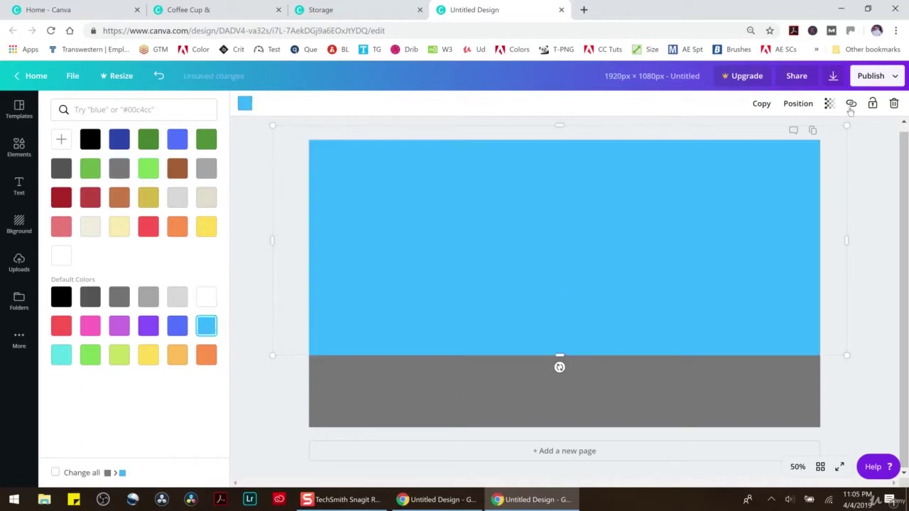
# Send the blue rectangle behind all other elements and lock it
pyautogui.click(798, 104)
pyautogui.click(758, 196)
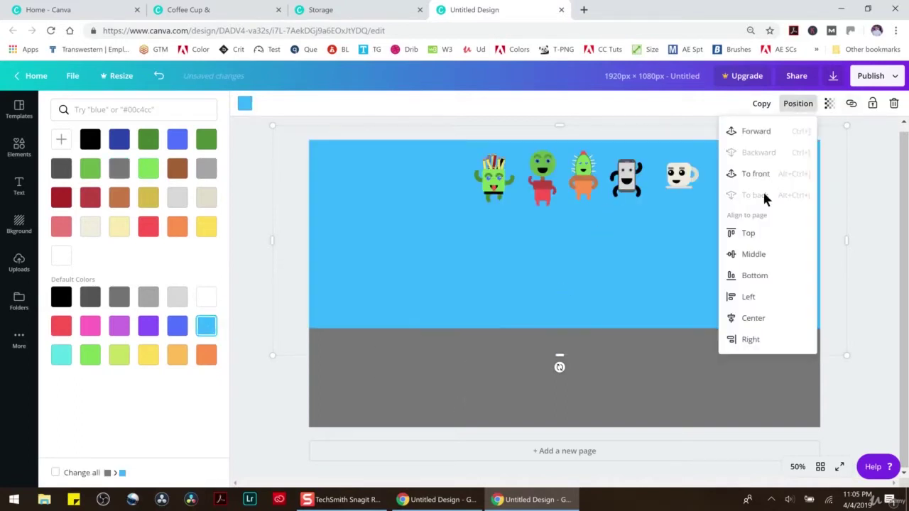
pyautogui.click(857, 122)
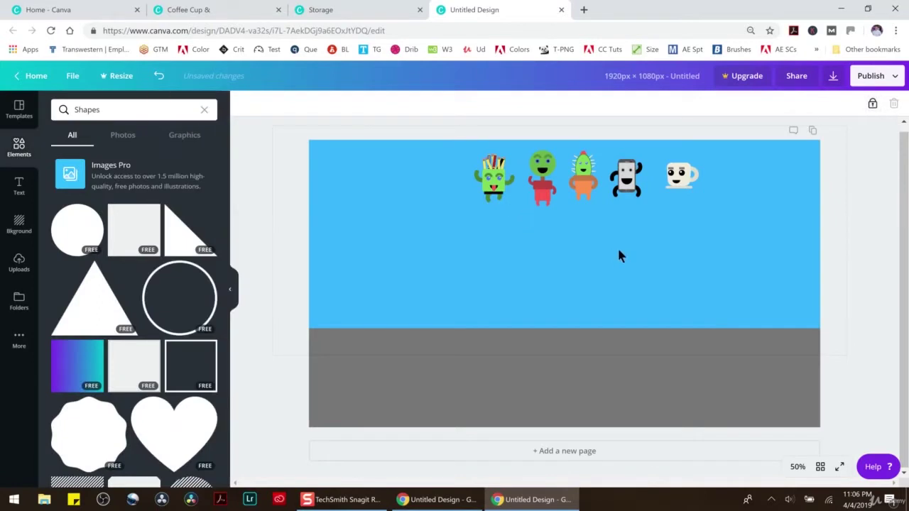
pyautogui.click(845, 140)
pyautogui.click(763, 191)
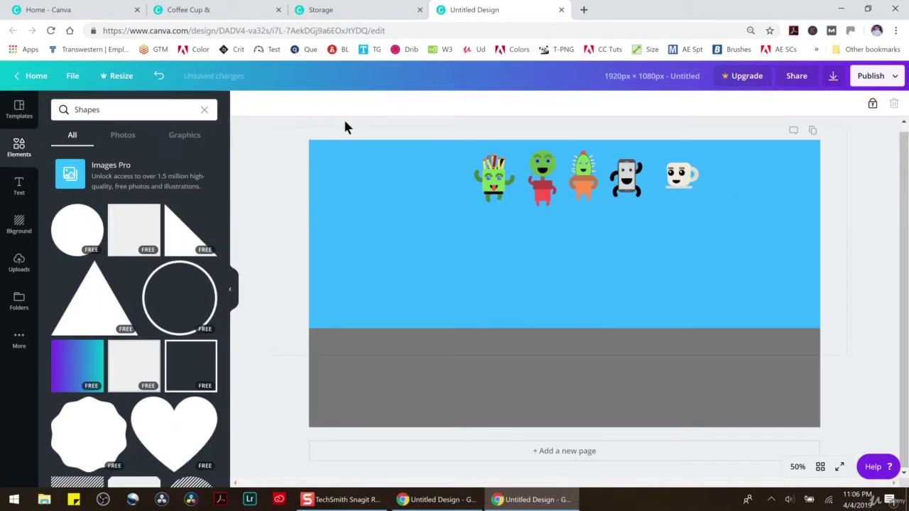
# Unlock the blue rectangle, recolor it to light blue #bee3f8, and extend it downward to a height of about 1,294
pyautogui.click(872, 105)
pyautogui.click(244, 104)
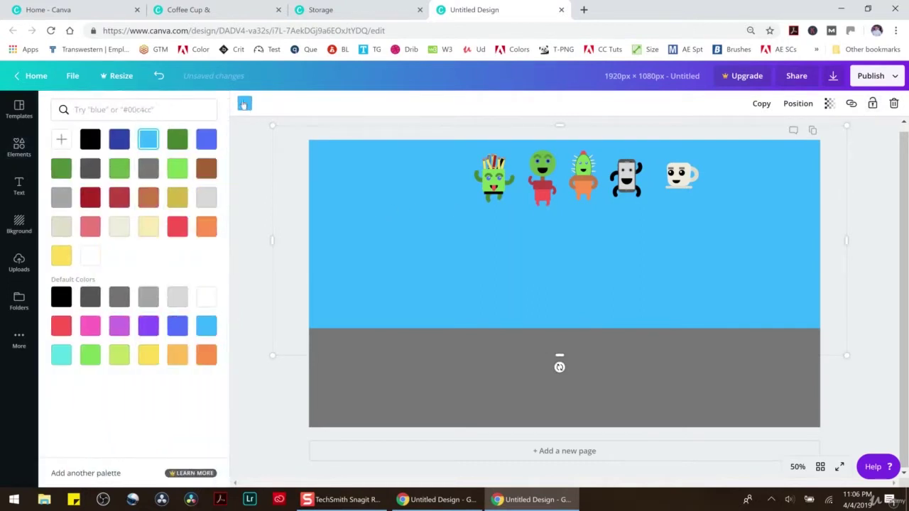
pyautogui.click(61, 141)
pyautogui.click(91, 183)
pyautogui.moveTo(91, 184); pyautogui.dragTo(92, 166)
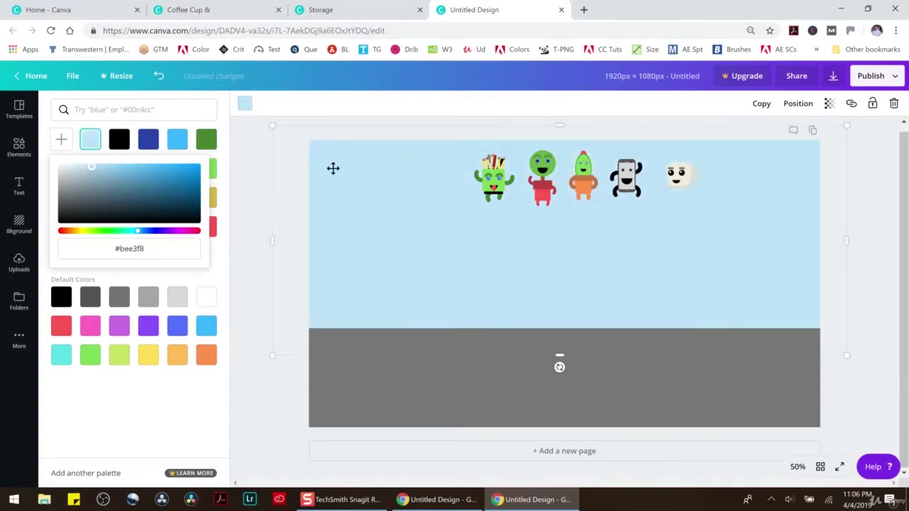
pyautogui.click(244, 167)
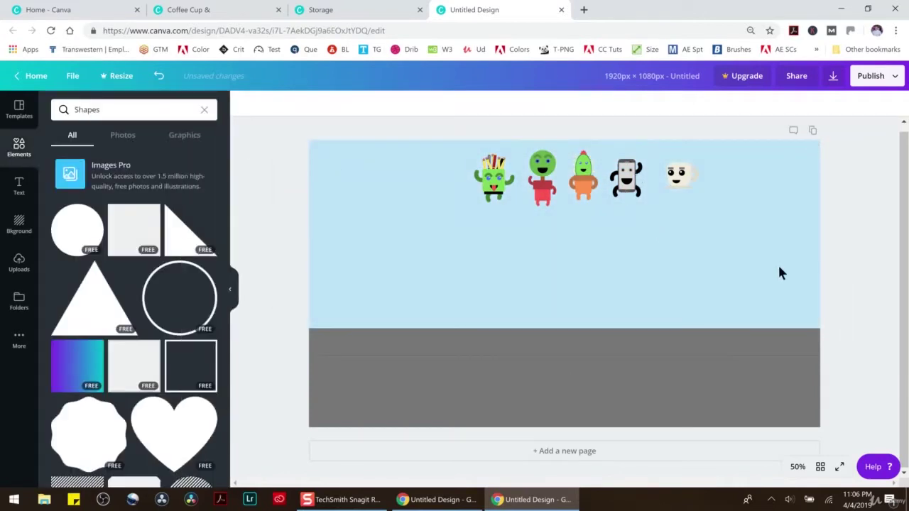
pyautogui.moveTo(560, 353); pyautogui.dragTo(560, 470)
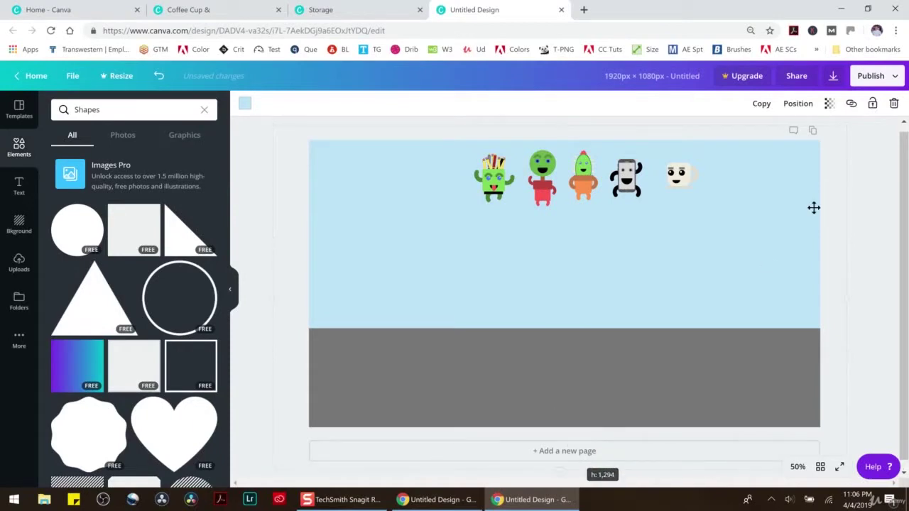
pyautogui.click(885, 225)
# Recolor the grey rectangle brown and lower its upper edge to a height of about 766
pyautogui.click(629, 370)
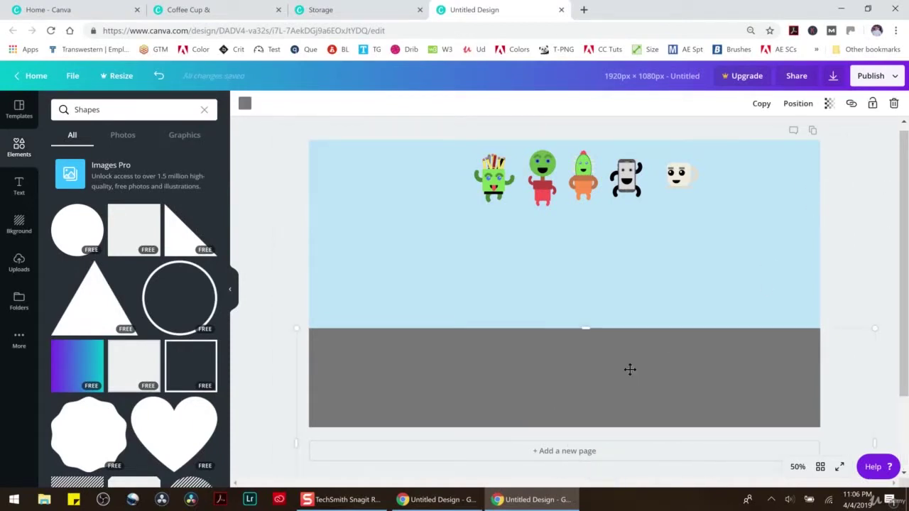
pyautogui.click(244, 107)
pyautogui.click(178, 170)
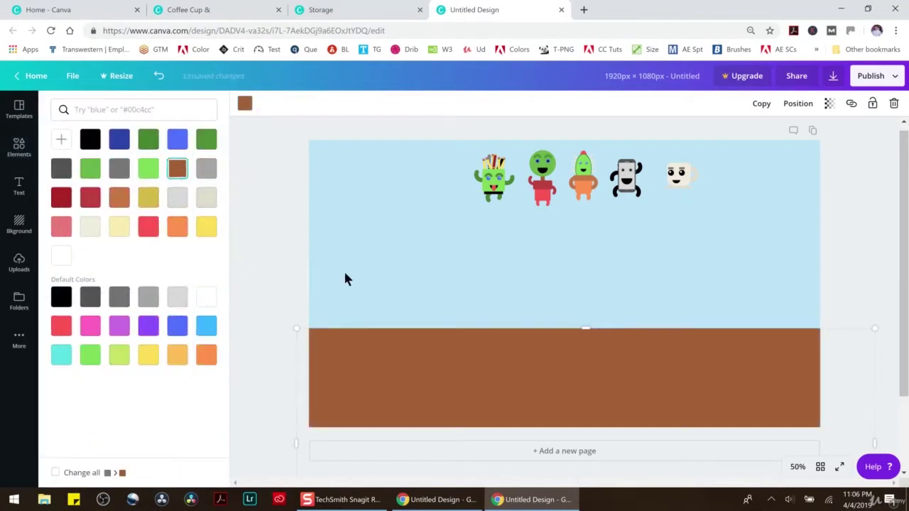
pyautogui.moveTo(588, 330); pyautogui.dragTo(588, 354)
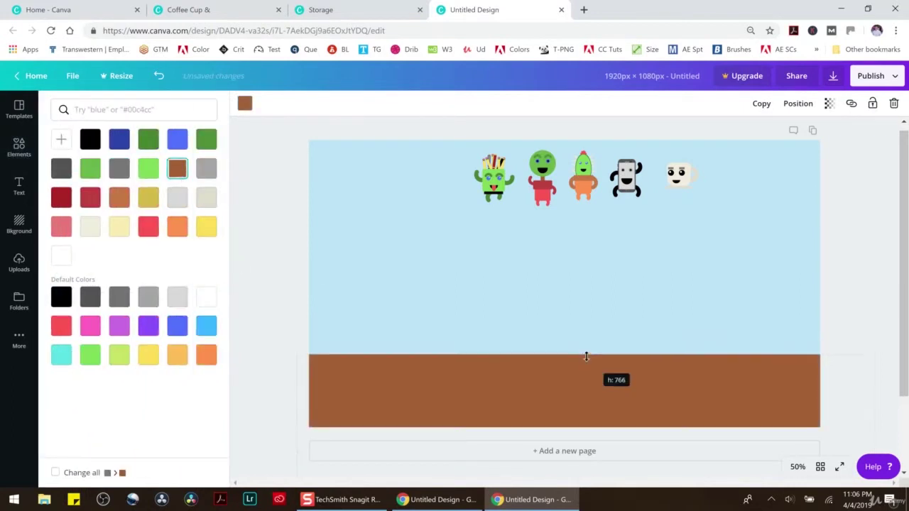
pyautogui.click(295, 297)
# Move all five characters together down to stand on the upper edge of the brown rectangle
pyautogui.moveTo(462, 121); pyautogui.dragTo(699, 203)
pyautogui.moveTo(626, 180); pyautogui.dragTo(601, 327)
pyautogui.click(819, 105)
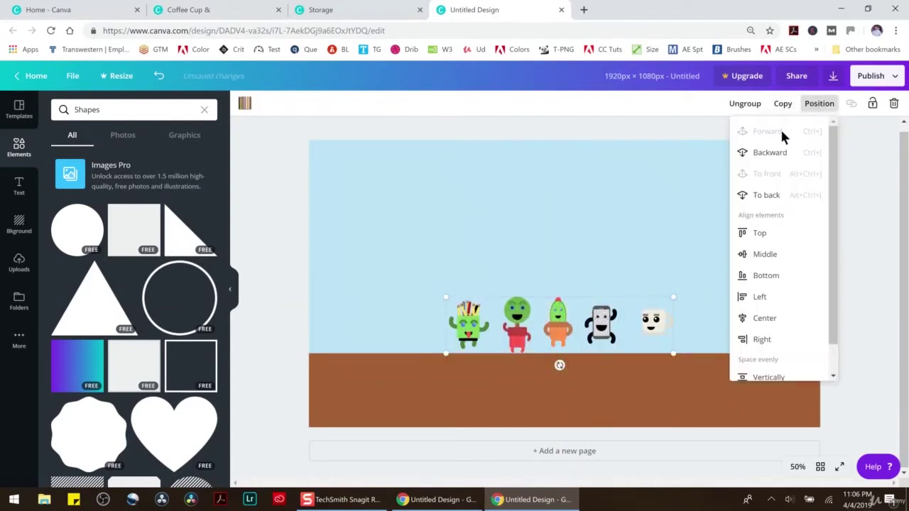
# Try sending the brown rectangle one layer backward, bring it forward again, and check the tree character's layer options
pyautogui.click(676, 369)
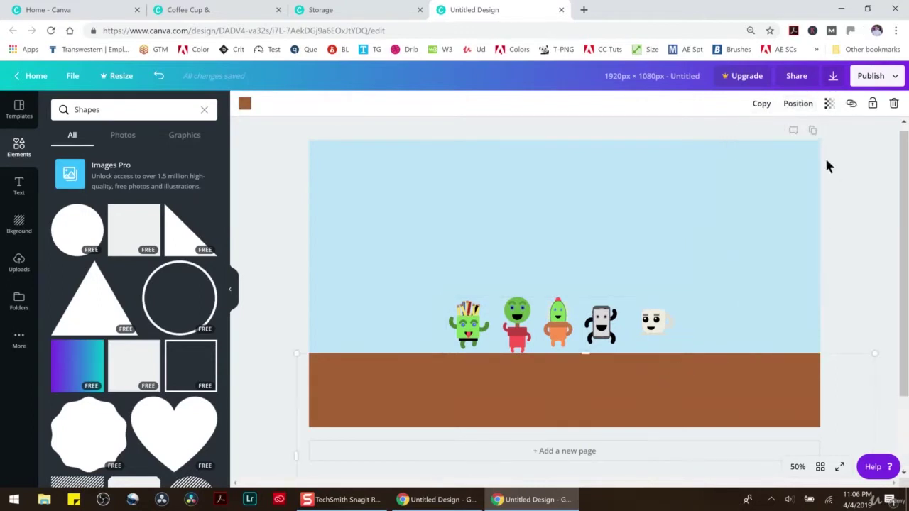
pyautogui.click(798, 104)
pyautogui.click(766, 152)
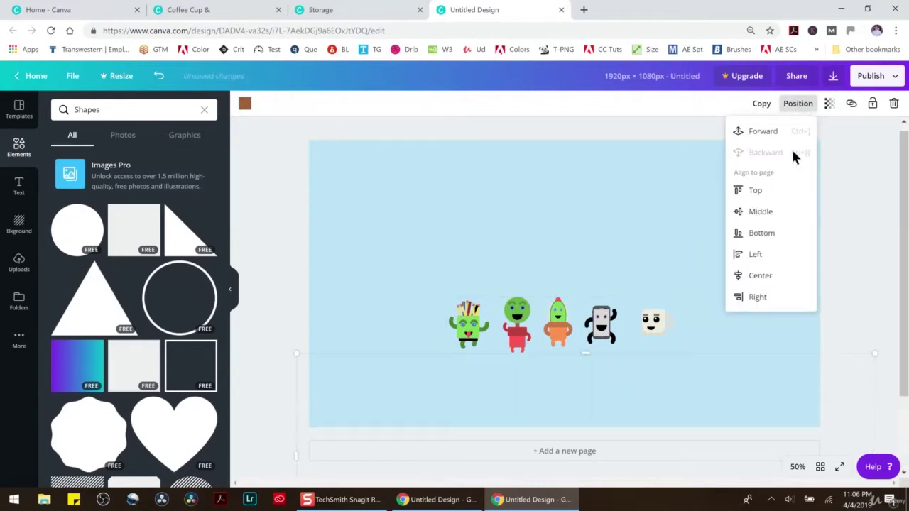
pyautogui.click(770, 132)
pyautogui.click(516, 260)
pyautogui.click(520, 322)
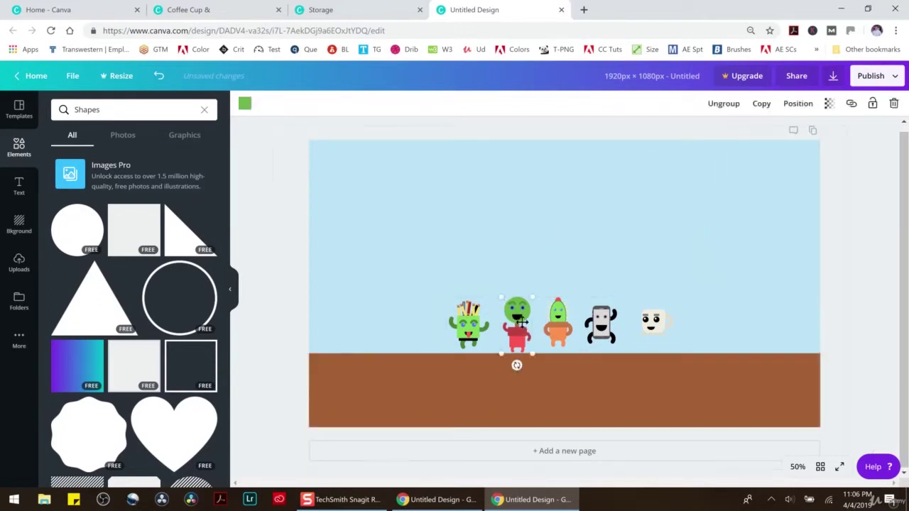
pyautogui.click(797, 103)
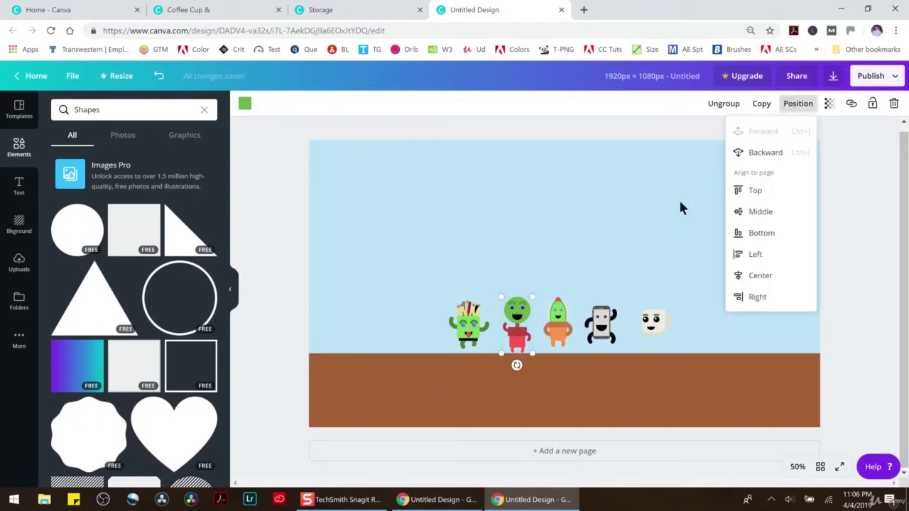
# Move each of the five characters down onto the brown desk, spacing them out in a row
pyautogui.click(518, 327)
pyautogui.moveTo(518, 326); pyautogui.dragTo(507, 372)
pyautogui.click(558, 322)
pyautogui.moveTo(558, 321); pyautogui.dragTo(559, 364)
pyautogui.moveTo(601, 325); pyautogui.dragTo(611, 377)
pyautogui.moveTo(652, 322); pyautogui.dragTo(666, 387)
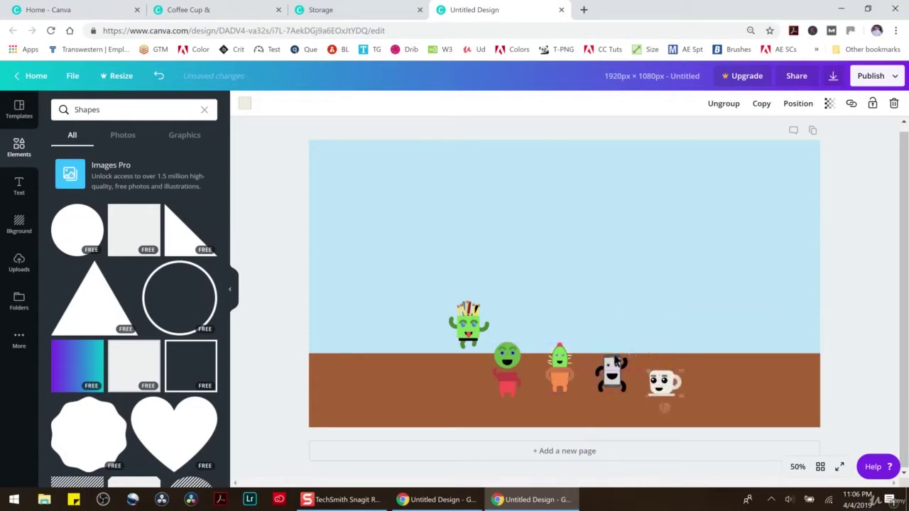
pyautogui.moveTo(480, 334); pyautogui.dragTo(463, 385)
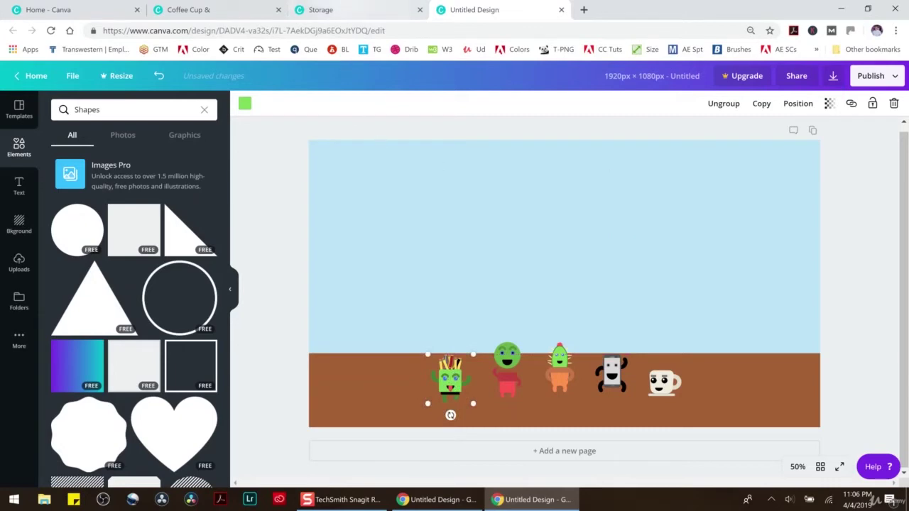
# Copy the computer monitor from the Storage design into the Untitled Design, then enlarge and center it above the desk
pyautogui.click(342, 10)
pyautogui.moveTo(388, 235); pyautogui.dragTo(539, 369)
pyautogui.hotkey('ctrl', 'c')
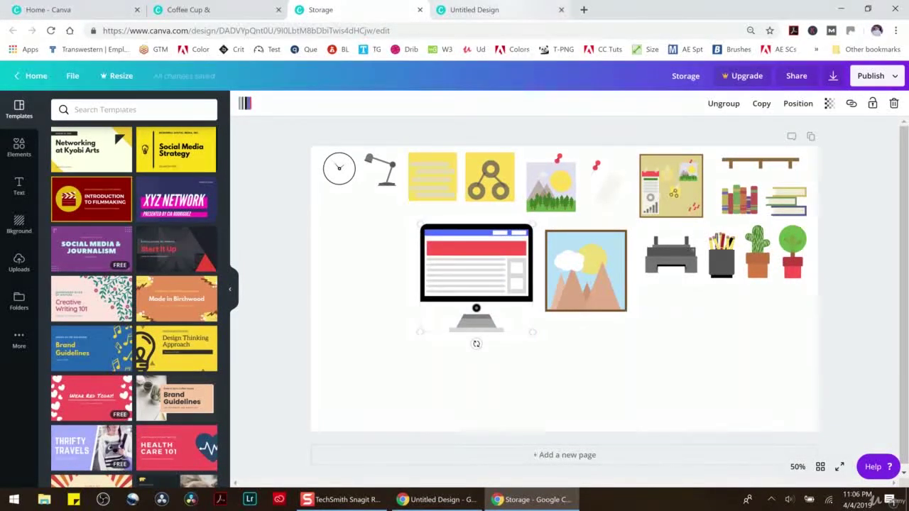
pyautogui.click(497, 10)
pyautogui.hotkey('ctrl', 'v')
pyautogui.moveTo(534, 327); pyautogui.dragTo(572, 255)
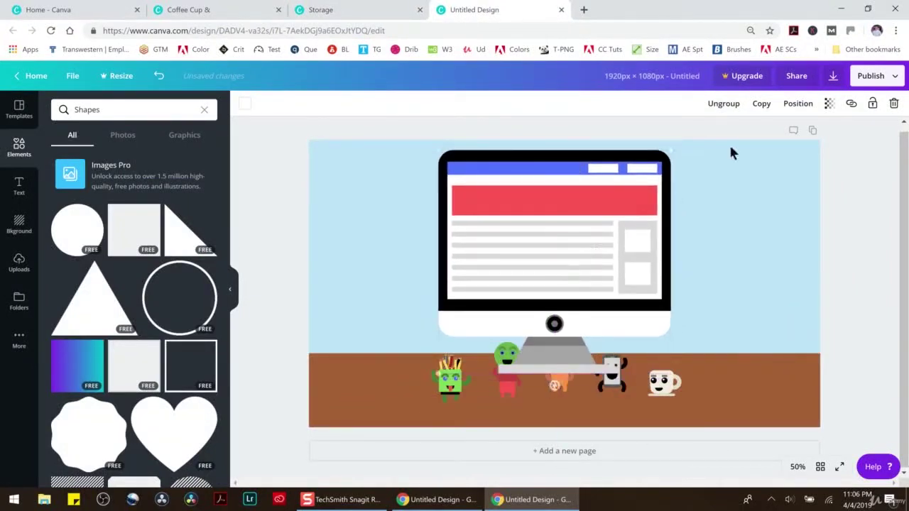
# Send the monitor backward until it sits behind all the characters
pyautogui.click(798, 103)
pyautogui.click(754, 154)
pyautogui.click(754, 155)
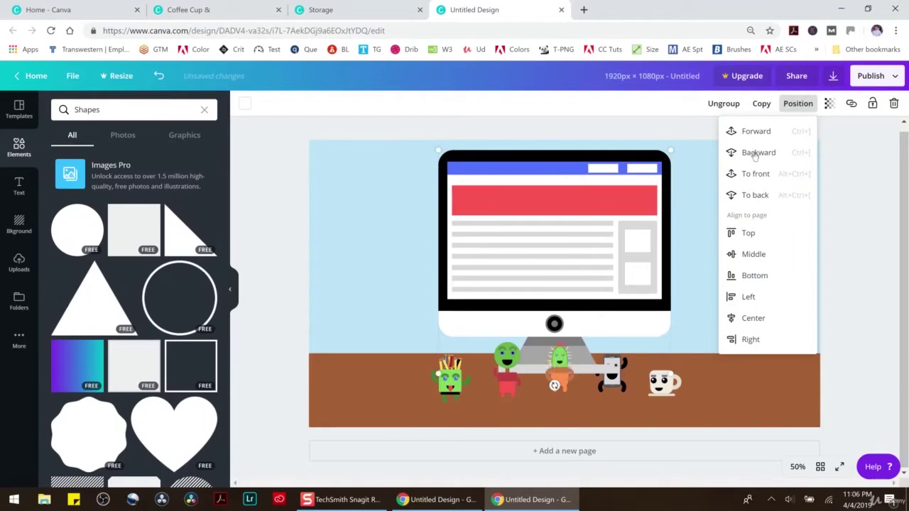
pyautogui.click(760, 158)
pyautogui.click(836, 297)
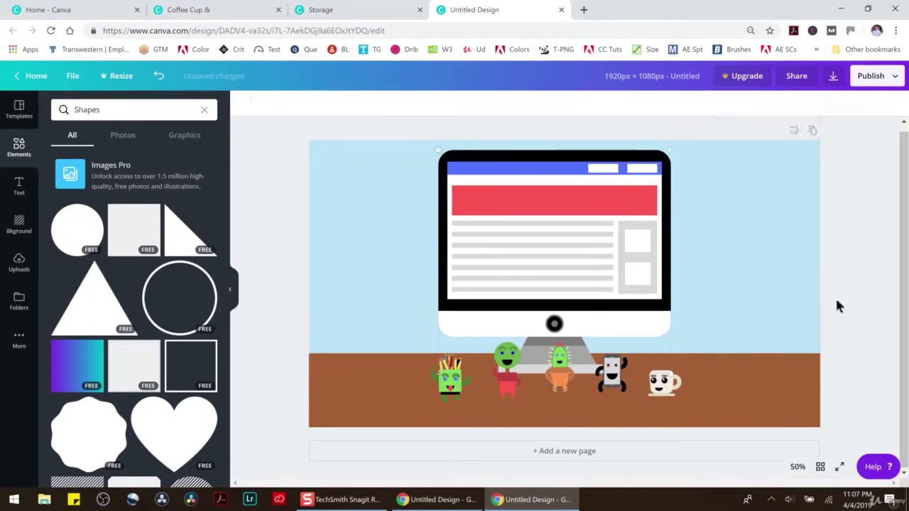
pyautogui.click(370, 10)
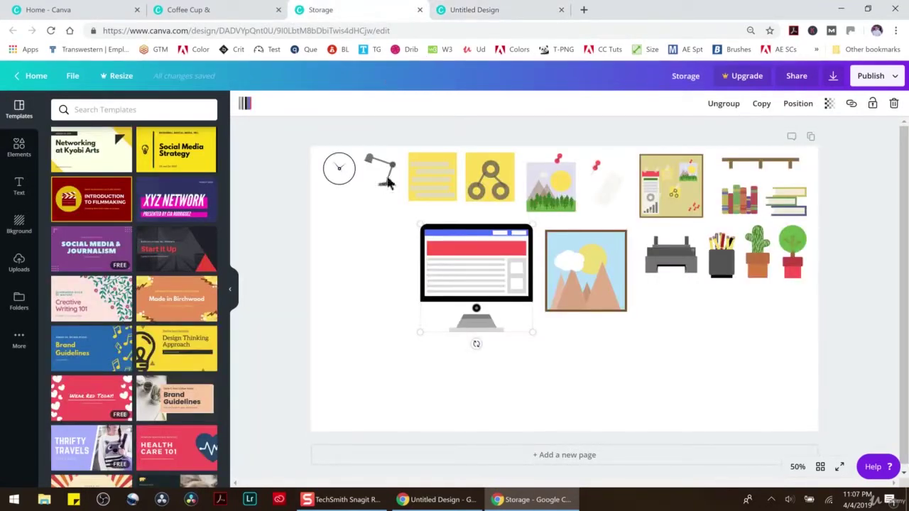
pyautogui.hotkey('ctrl', 'Tab')
pyautogui.hotkey('ctrl', 'v')
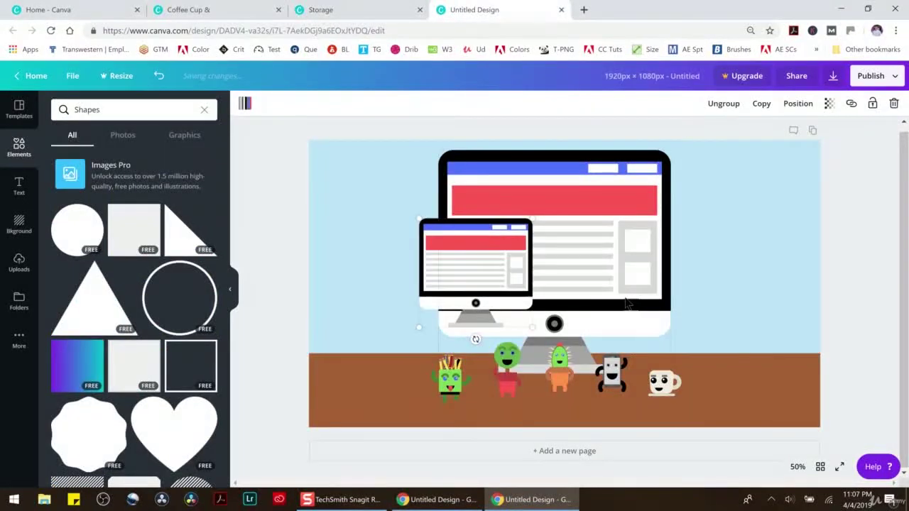
pyautogui.hotkey('ctrl', 'z')
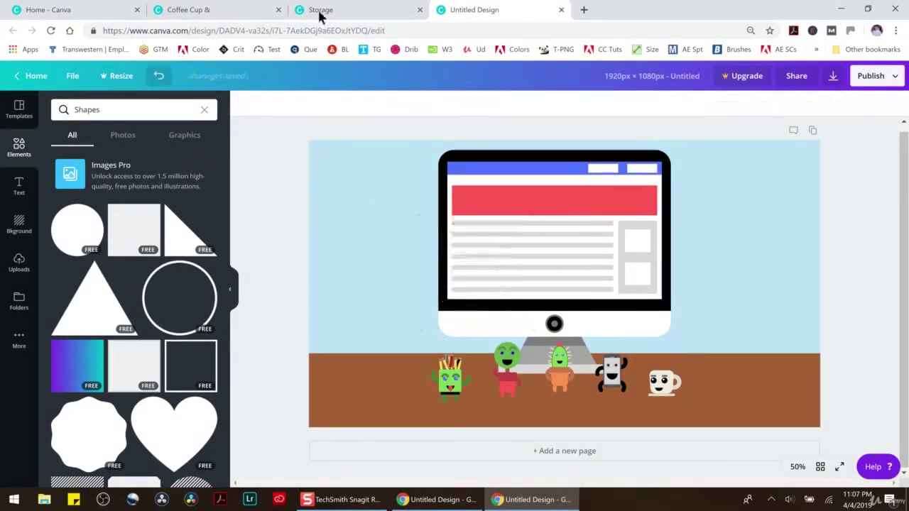
# Copy the desk lamp from the Storage design and paste it into the Untitled Design
pyautogui.click(320, 10)
pyautogui.click(376, 171)
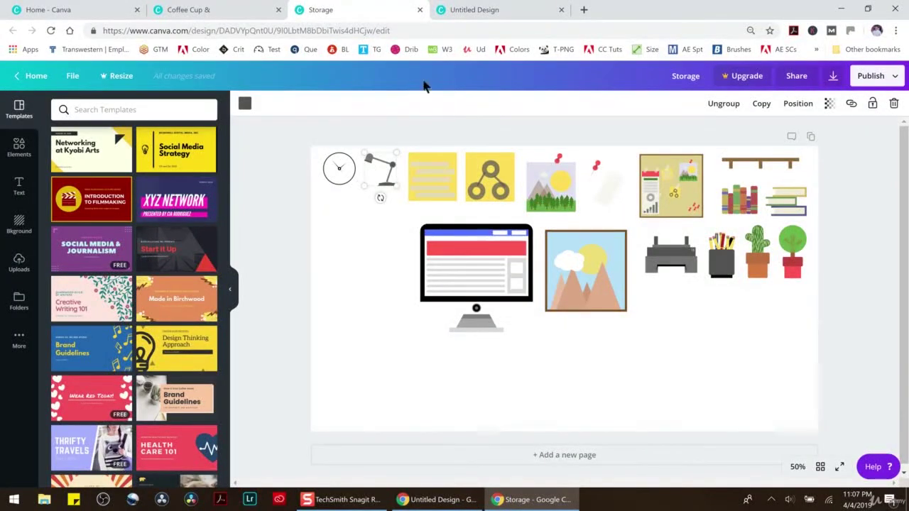
pyautogui.click(450, 10)
pyautogui.hotkey('ctrl', 'v')
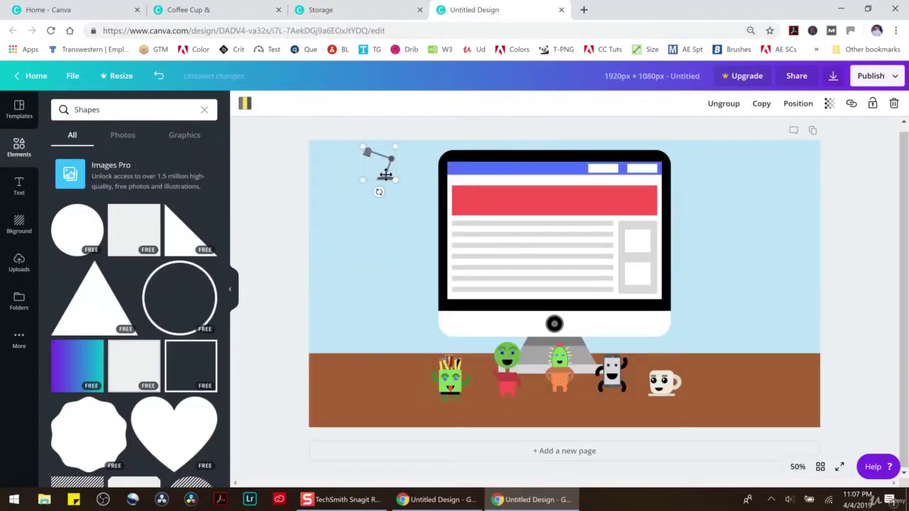
# Enlarge the desk lamp and place it on the desk to the right of the monitor
pyautogui.moveTo(415, 200); pyautogui.dragTo(500, 281)
pyautogui.moveTo(461, 224); pyautogui.dragTo(767, 332)
pyautogui.moveTo(661, 250); pyautogui.dragTo(678, 203)
pyautogui.moveTo(713, 267); pyautogui.dragTo(750, 267)
# Copy the bulletin board from the Storage design into the Untitled Design, enlarge it, and hang it on the wall partly off the left page edge
pyautogui.hotkey('ctrl', 'shift', 'Tab')
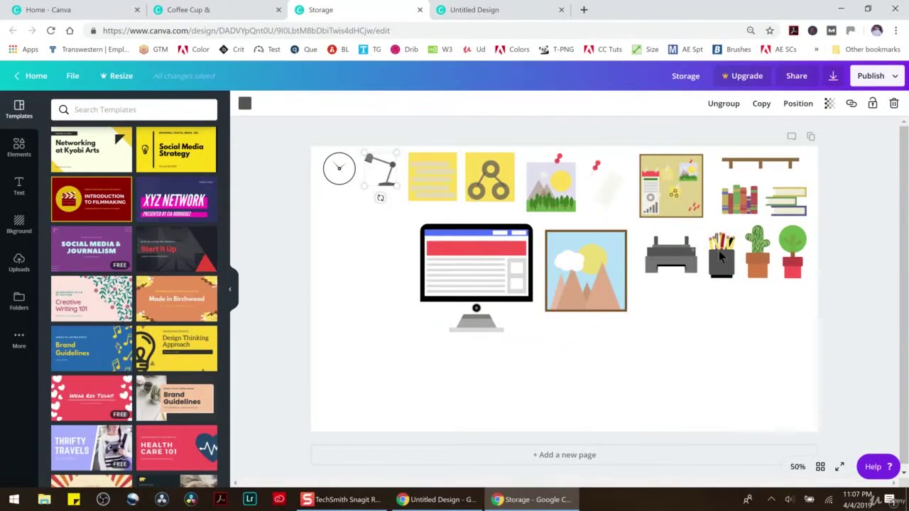
pyautogui.click(690, 211)
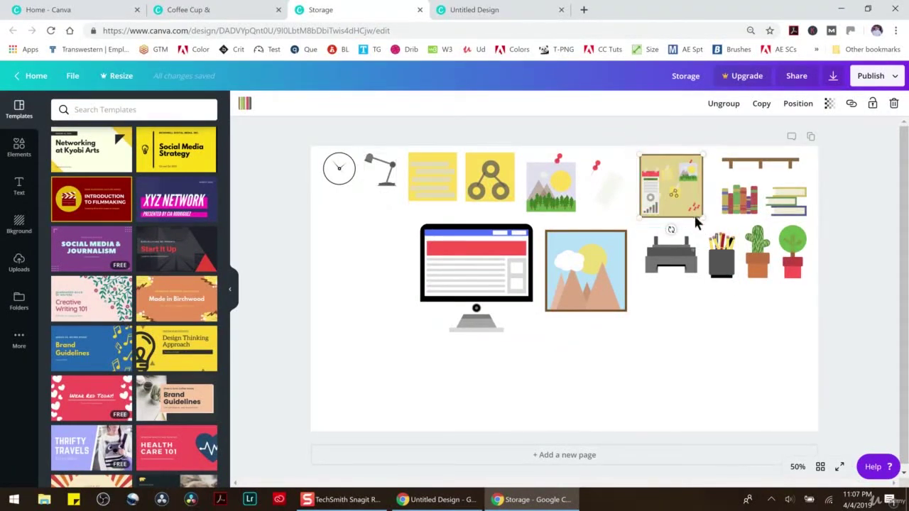
pyautogui.hotkey('ctrl', 'c')
pyautogui.hotkey('ctrl', 'Tab')
pyautogui.hotkey('ctrl', 'v')
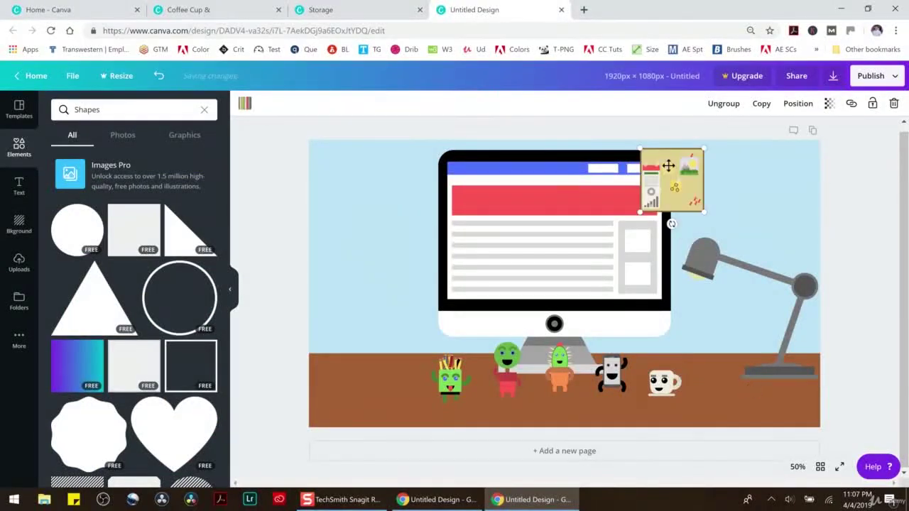
pyautogui.moveTo(673, 170); pyautogui.dragTo(315, 170)
pyautogui.moveTo(346, 213); pyautogui.dragTo(447, 306)
pyautogui.moveTo(386, 244); pyautogui.dragTo(390, 255)
# Copy the wall clock from the Storage design into the Untitled Design, then enlarge it on the wall above the lamp
pyautogui.click(355, 10)
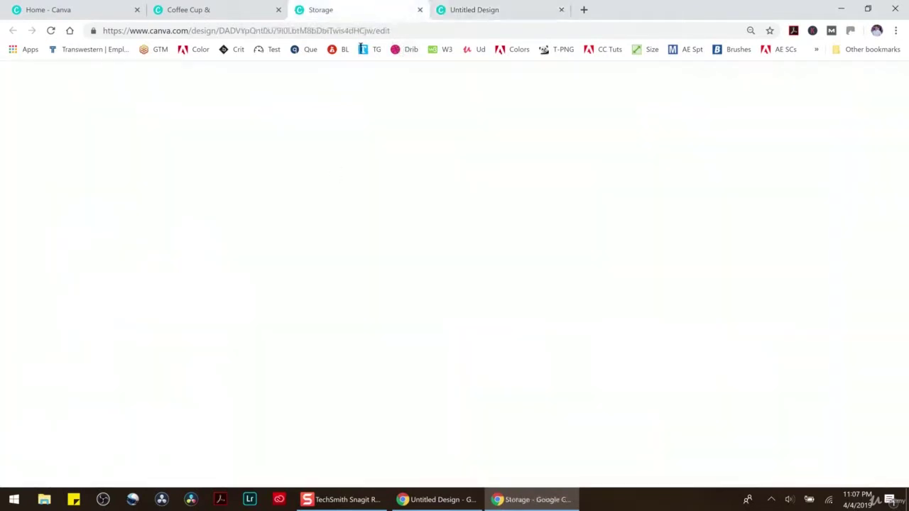
pyautogui.moveTo(299, 136); pyautogui.dragTo(355, 208)
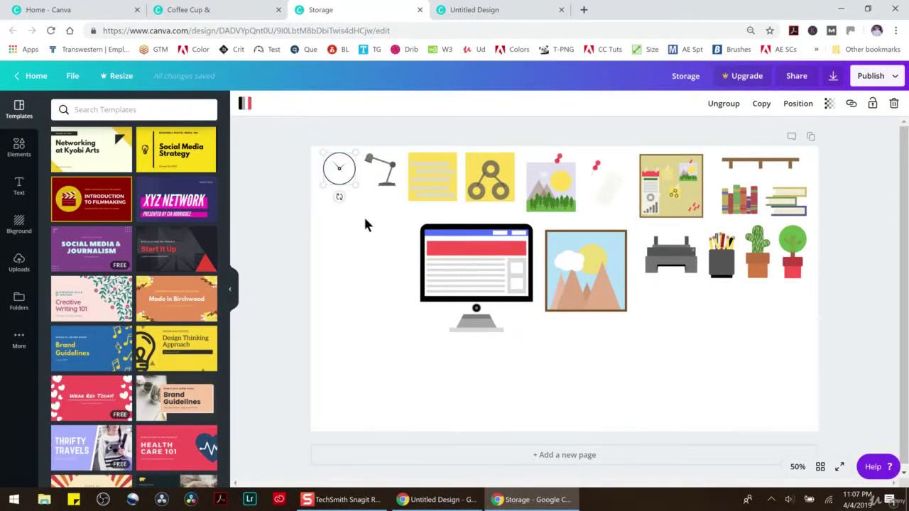
pyautogui.hotkey('ctrl', 'c')
pyautogui.hotkey('ctrl', 'Tab')
pyautogui.hotkey('ctrl', 'v')
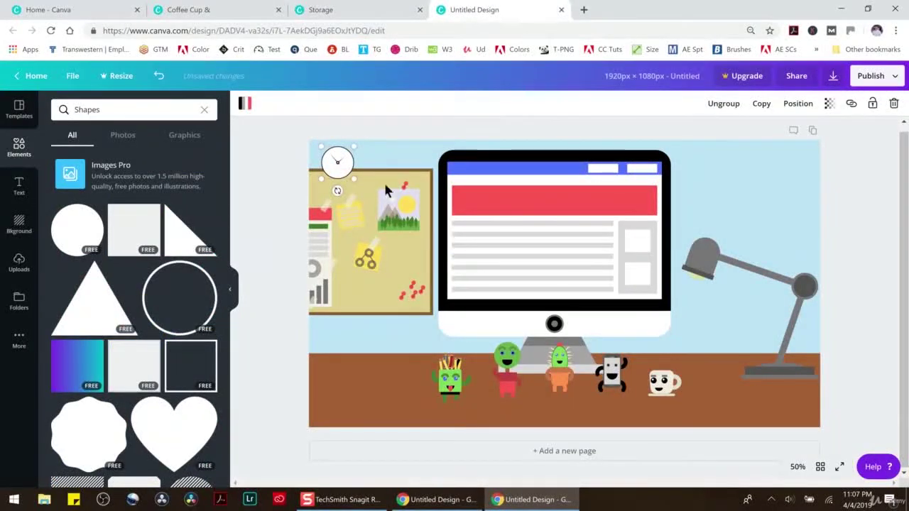
pyautogui.moveTo(332, 160); pyautogui.dragTo(822, 223)
pyautogui.moveTo(796, 194); pyautogui.dragTo(774, 193)
pyautogui.click(837, 186)
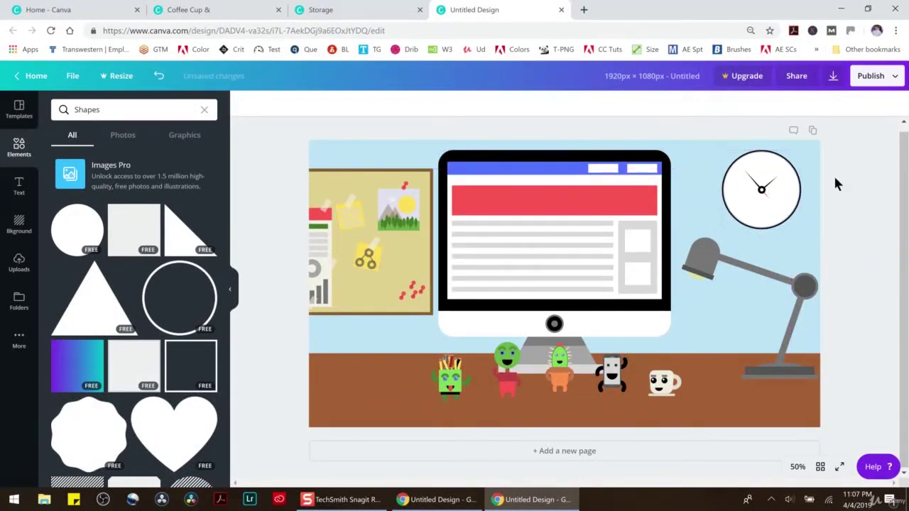
# Enlarge the potted plant character in front of the bulletin board, and enlarge the cactus character and move it beside the lamp base
pyautogui.moveTo(507, 377); pyautogui.dragTo(387, 274)
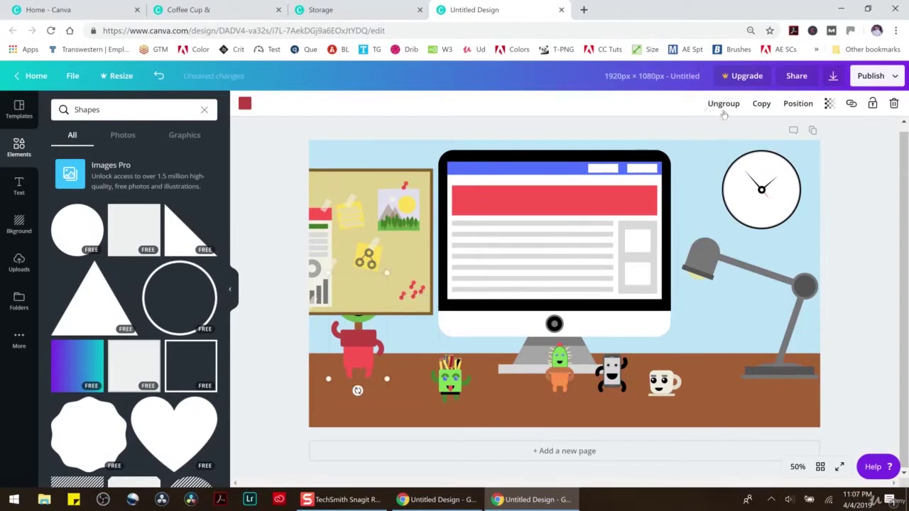
pyautogui.click(794, 104)
pyautogui.click(765, 131)
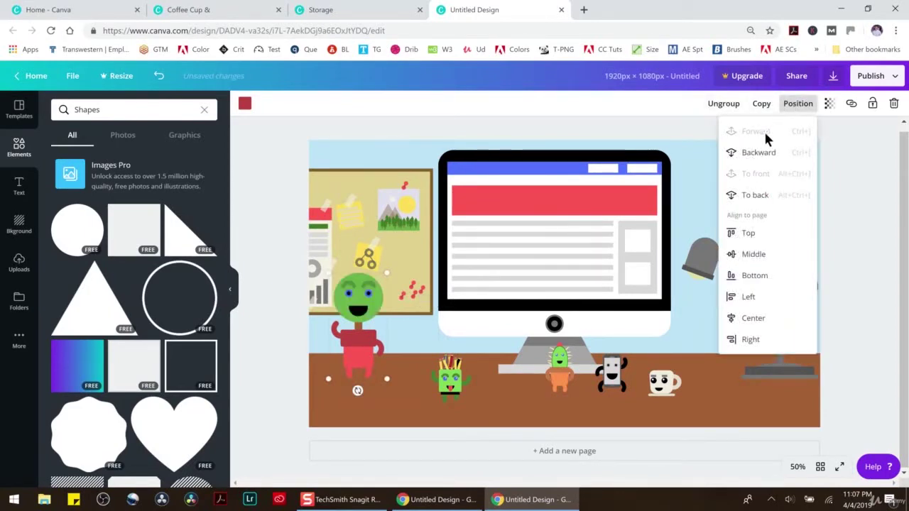
pyautogui.click(554, 373)
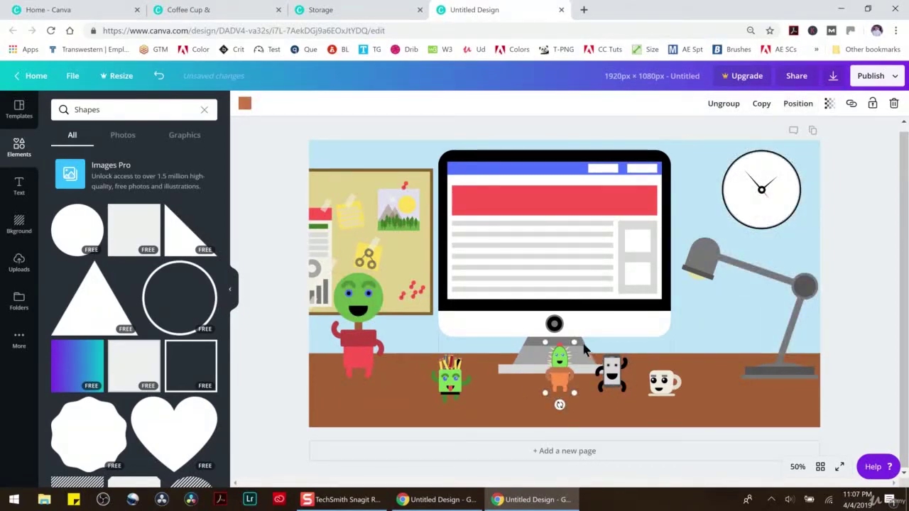
pyautogui.moveTo(562, 369); pyautogui.dragTo(735, 343)
# Enlarge the coffee mug character, then enlarge the phone character and place it in front of the monitor stand
pyautogui.click(664, 383)
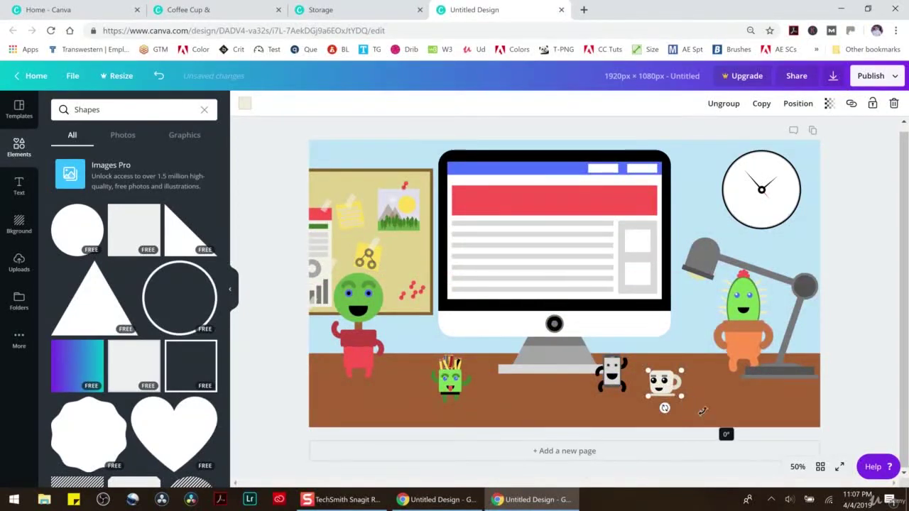
pyautogui.moveTo(680, 398)
pyautogui.mouseDown()
pyautogui.moveTo(727, 431)
pyautogui.moveTo(665, 378)
pyautogui.mouseUp()
pyautogui.moveTo(611, 372)
pyautogui.mouseDown()
pyautogui.moveTo(414, 363)
pyautogui.moveTo(485, 306)
pyautogui.mouseUp()
pyautogui.moveTo(449, 338); pyautogui.dragTo(429, 379)
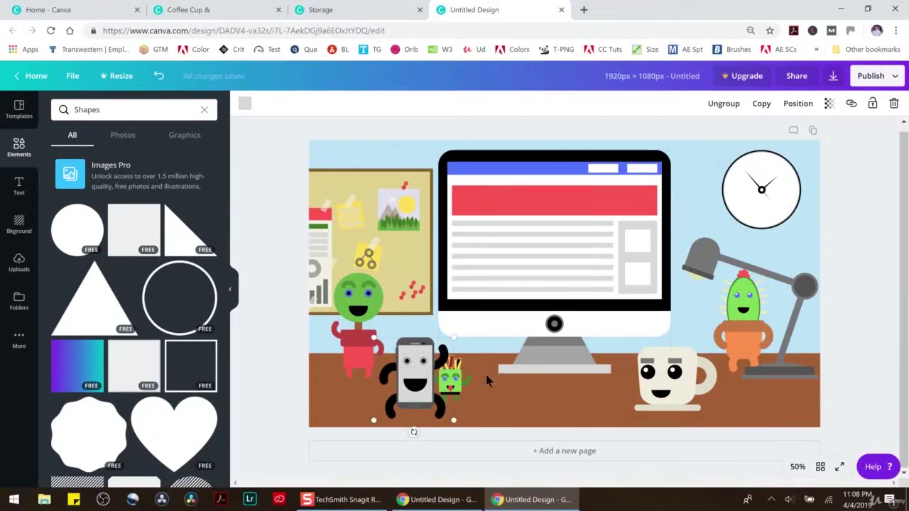
pyautogui.moveTo(412, 380); pyautogui.dragTo(517, 375)
# Enlarge the pencil holder character, place it between the plant and phone characters, and bring it forward in front of the monitor
pyautogui.moveTo(444, 389); pyautogui.dragTo(400, 389)
pyautogui.moveTo(430, 353)
pyautogui.mouseDown()
pyautogui.moveTo(464, 316)
pyautogui.moveTo(438, 366)
pyautogui.mouseUp()
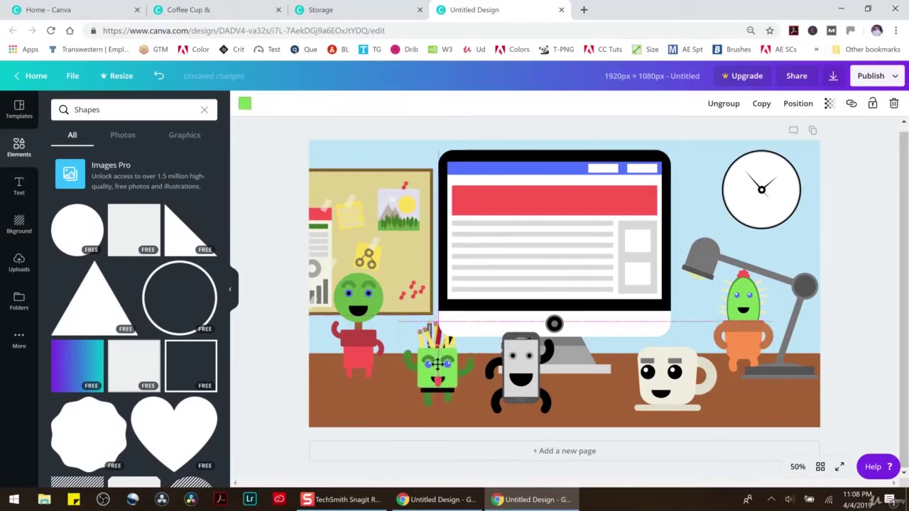
pyautogui.click(798, 103)
pyautogui.click(763, 129)
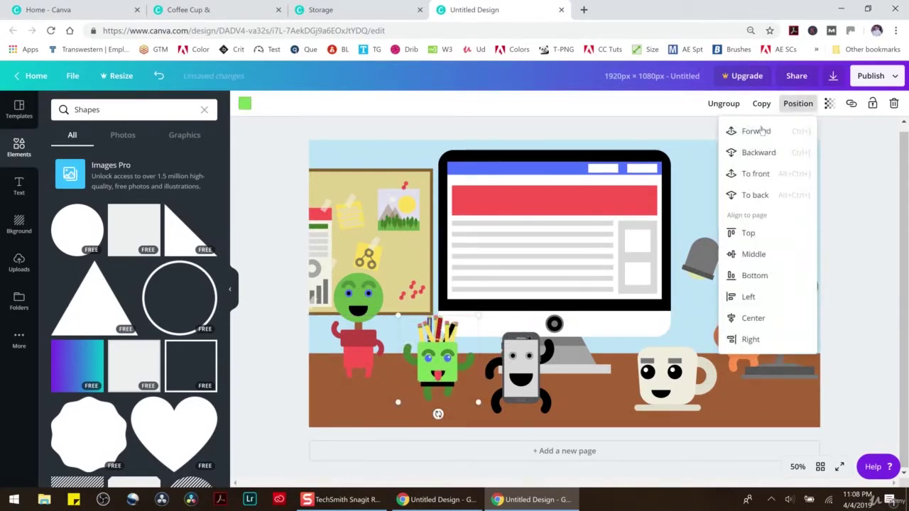
pyautogui.click(849, 263)
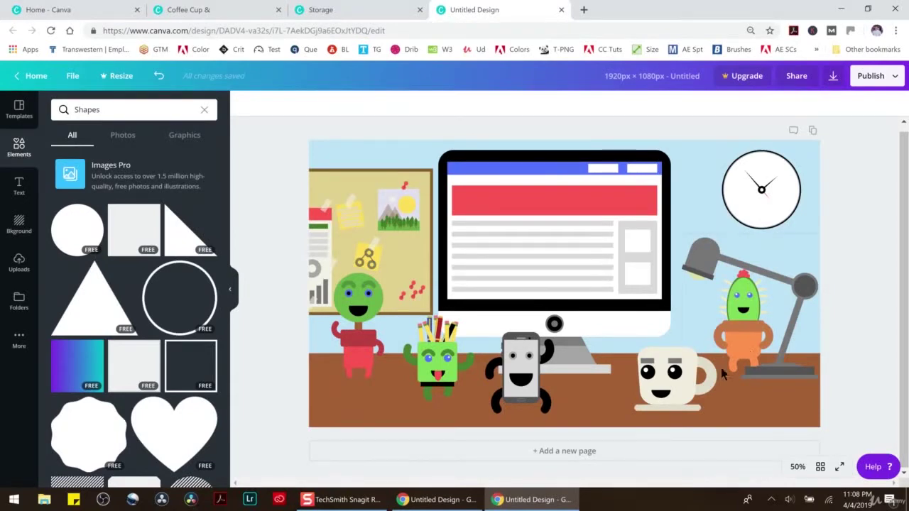
# Move the cactus character closer to the right page edge and reposition the lamp so its arm crosses in front
pyautogui.moveTo(756, 332); pyautogui.dragTo(859, 312)
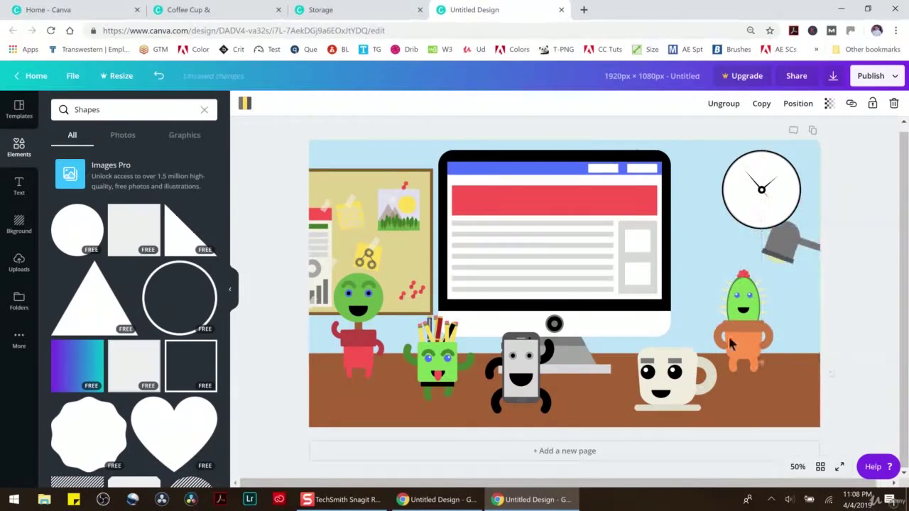
pyautogui.moveTo(745, 337); pyautogui.dragTo(787, 337)
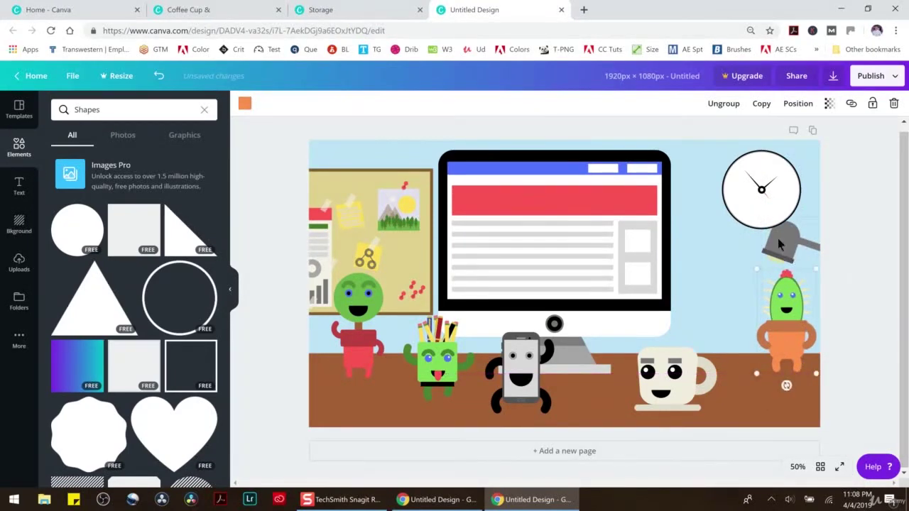
pyautogui.moveTo(779, 236); pyautogui.dragTo(716, 252)
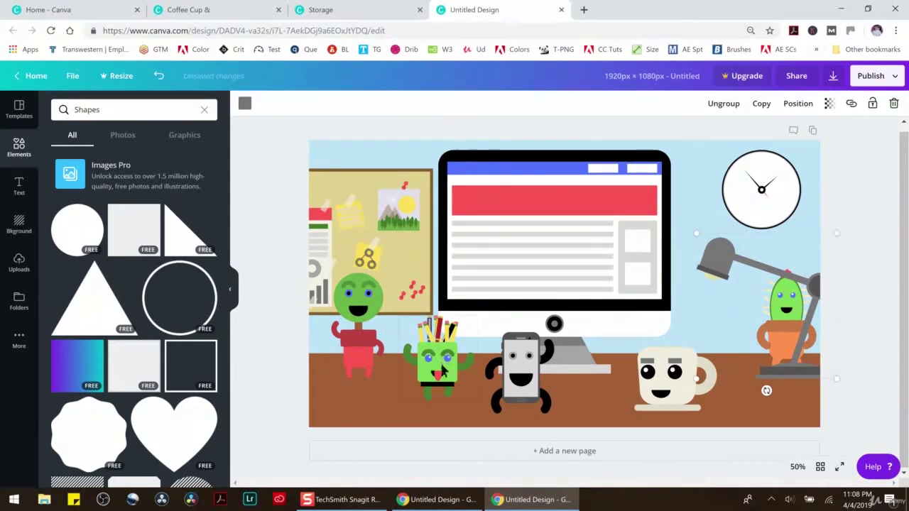
# Send the pencil holder character backward behind the monitor and nudge it up beside the monitor's lower corner
pyautogui.click(442, 371)
pyautogui.click(792, 105)
pyautogui.click(758, 155)
pyautogui.moveTo(431, 370)
pyautogui.mouseDown()
pyautogui.moveTo(456, 368)
pyautogui.moveTo(444, 363)
pyautogui.mouseUp()
# Shrink the monitor on the desk and seat the phone character on top of it
pyautogui.click(521, 378)
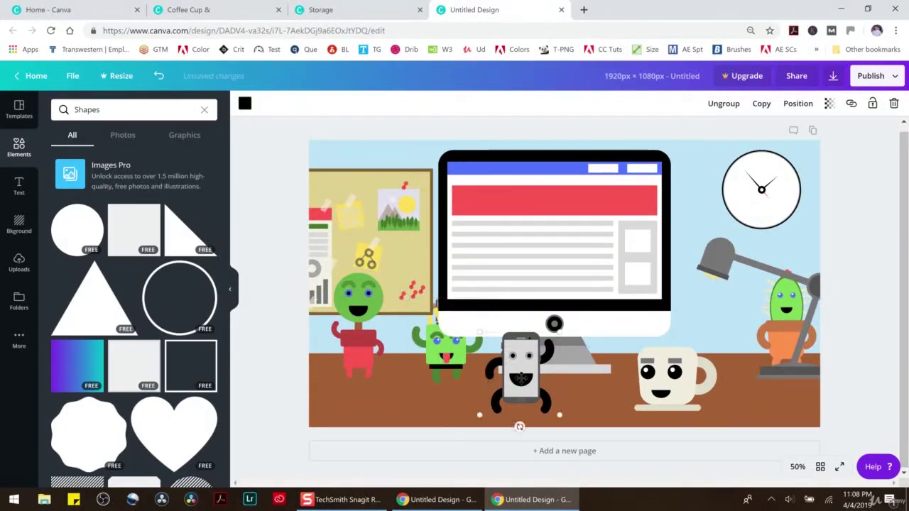
pyautogui.moveTo(521, 366); pyautogui.dragTo(407, 369)
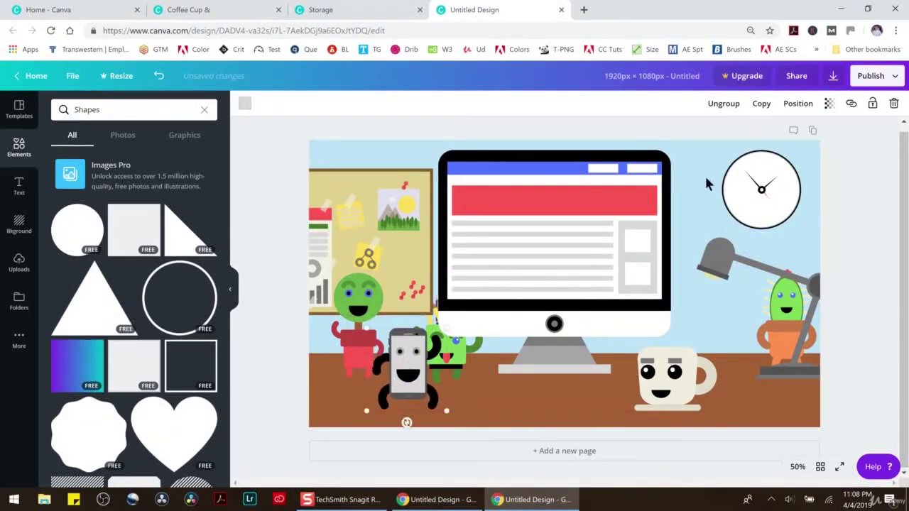
pyautogui.click(660, 167)
pyautogui.moveTo(631, 187); pyautogui.dragTo(603, 214)
pyautogui.moveTo(536, 284)
pyautogui.mouseDown()
pyautogui.moveTo(569, 283)
pyautogui.moveTo(542, 283)
pyautogui.mouseUp()
pyautogui.moveTo(392, 364); pyautogui.dragTo(573, 169)
# Make the coffee mug character slightly smaller and move it a little farther back on the desk
pyautogui.click(652, 363)
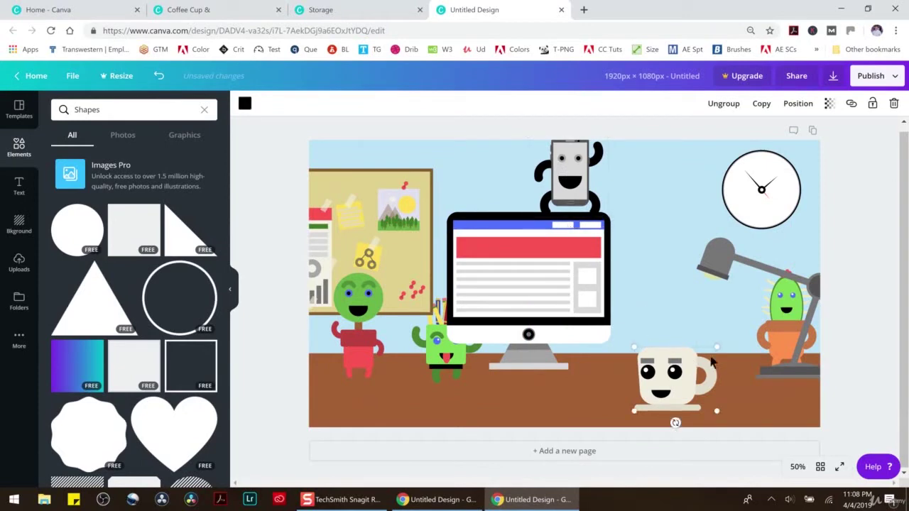
pyautogui.moveTo(715, 347); pyautogui.dragTo(748, 323)
pyautogui.moveTo(680, 355); pyautogui.dragTo(647, 335)
pyautogui.moveTo(716, 310); pyautogui.dragTo(684, 353)
# Enlarge the monitor again and move the phone character back down in front of its stand
pyautogui.click(540, 264)
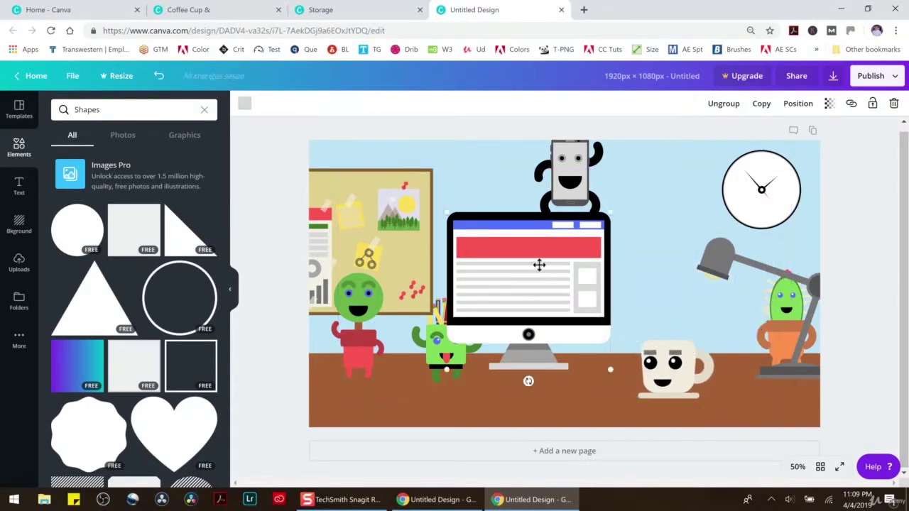
pyautogui.moveTo(616, 208); pyautogui.dragTo(672, 154)
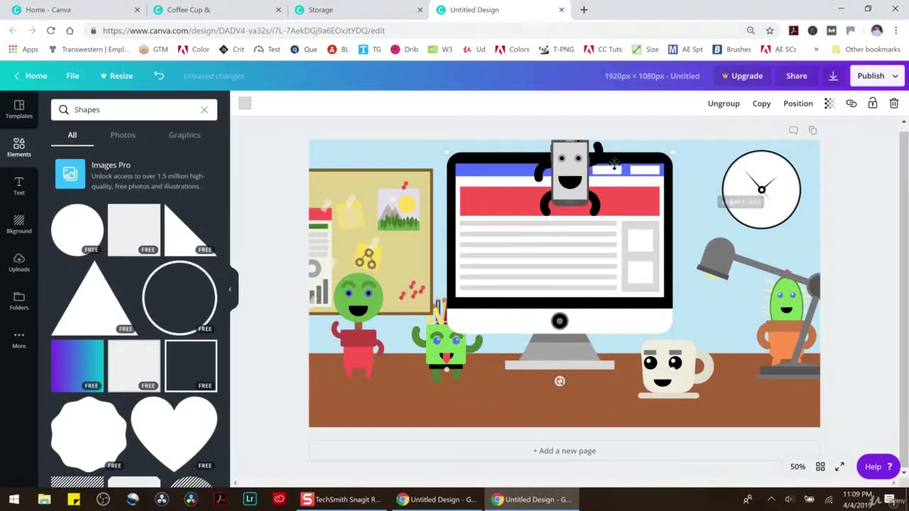
pyautogui.moveTo(572, 146); pyautogui.dragTo(507, 422)
# Copy the red padlock speech bubble from another Untitled Design into the desk scene, then shrink it above the phone character's head
pyautogui.scroll(-3, 134, 320)
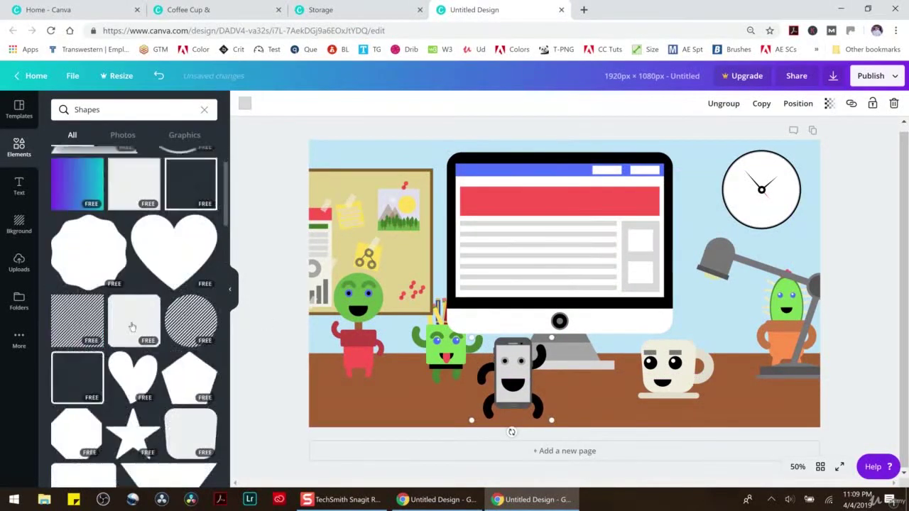
pyautogui.scroll(-2, 139, 332)
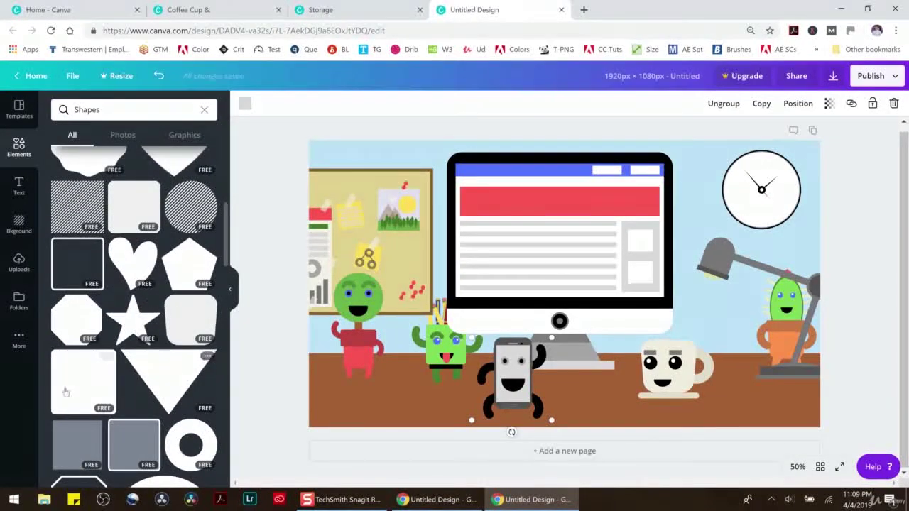
pyautogui.click(188, 9)
pyautogui.click(49, 9)
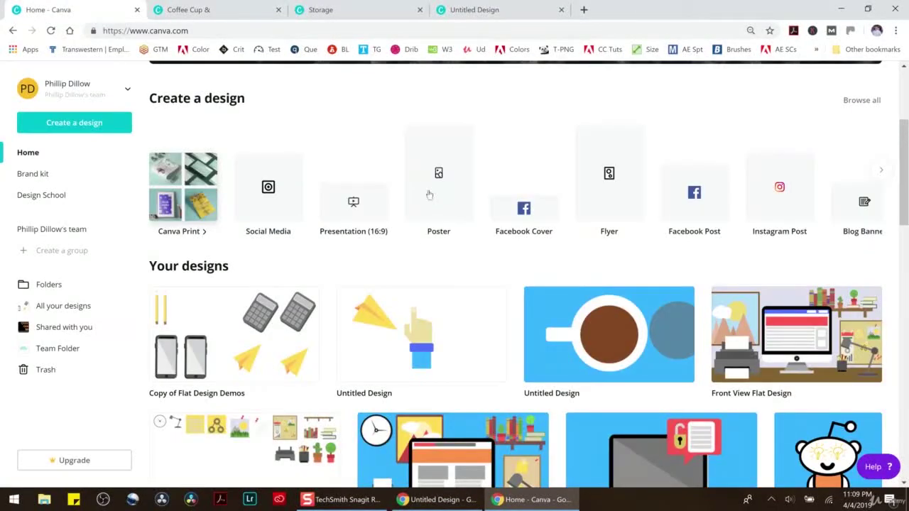
pyautogui.scroll(-3, 667, 288)
pyautogui.click(667, 289)
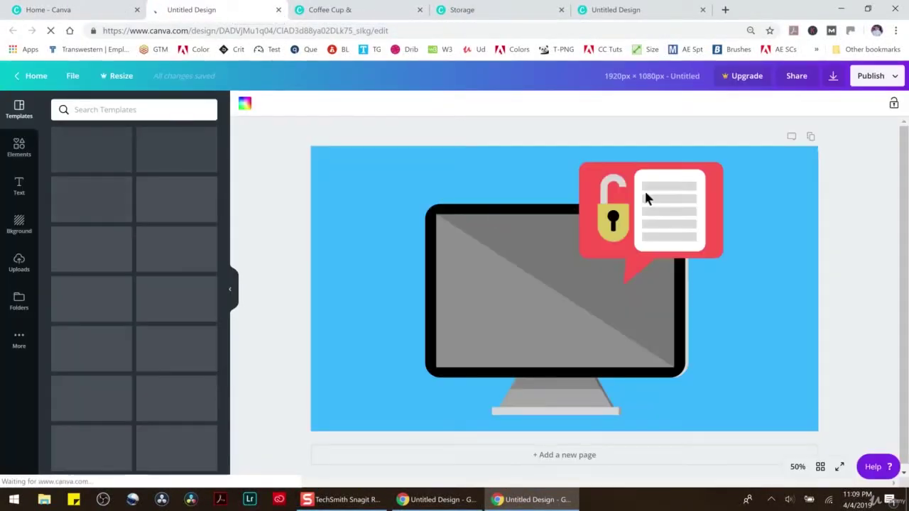
pyautogui.click(659, 191)
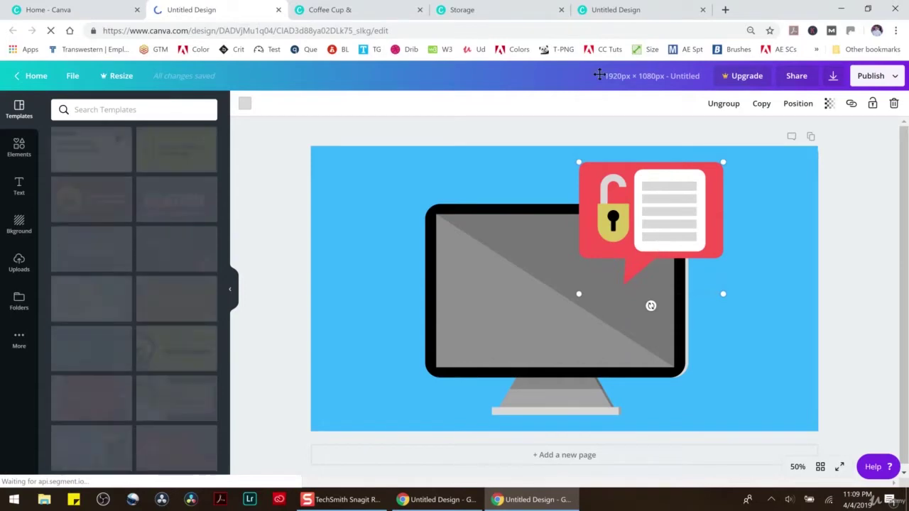
pyautogui.click(679, 10)
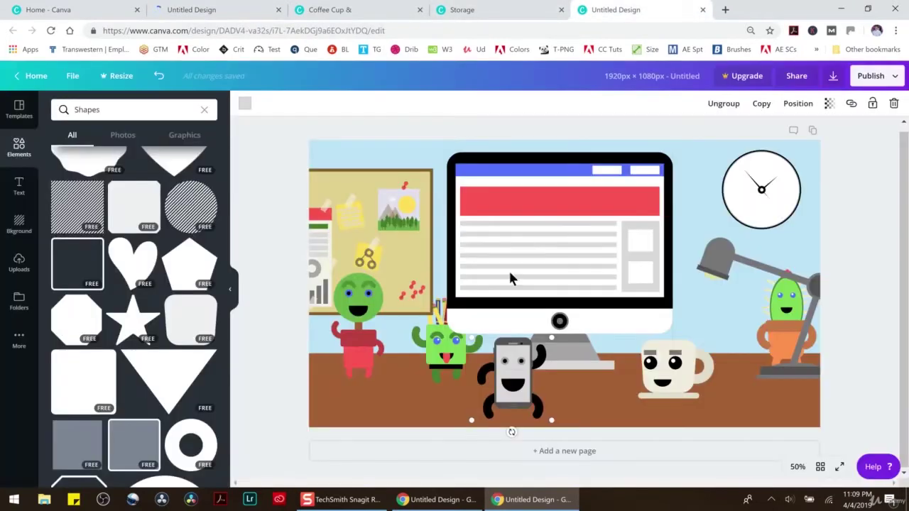
pyautogui.moveTo(660, 209); pyautogui.dragTo(590, 286)
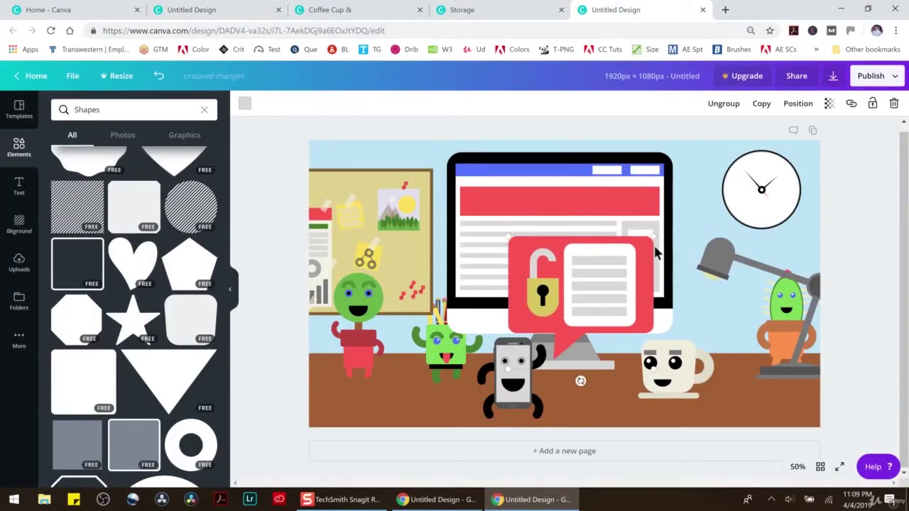
pyautogui.moveTo(651, 238); pyautogui.dragTo(555, 314)
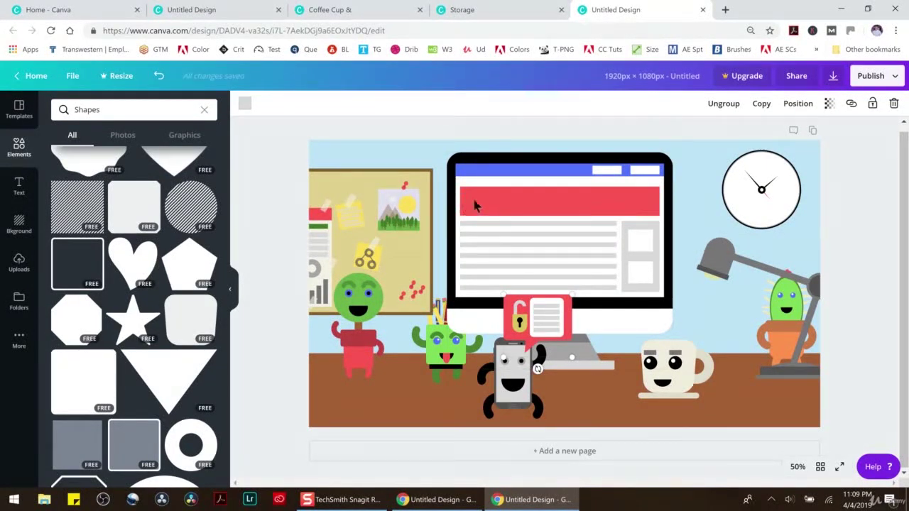
# Undo the desk scene edits back to the row of five small characters on the plain light blue background
pyautogui.click(159, 76)
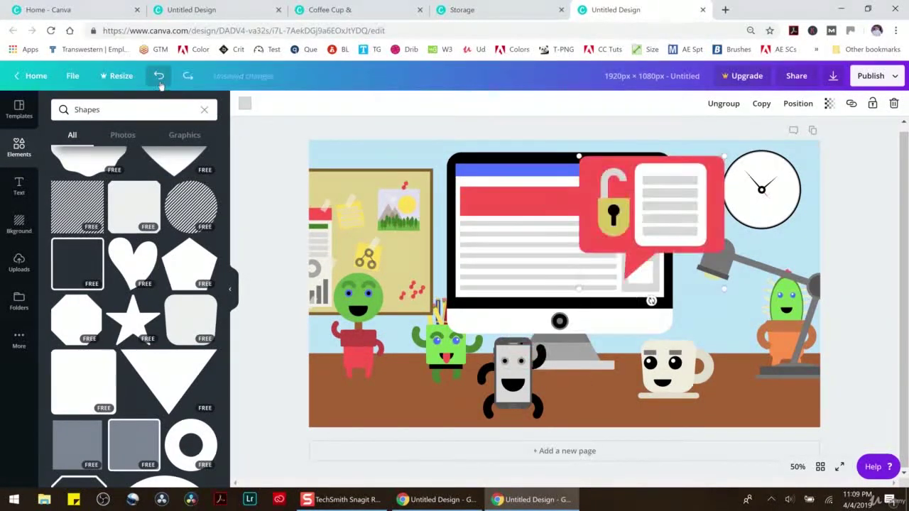
pyautogui.click(159, 76)
pyautogui.click(159, 76)
pyautogui.click(159, 76)
pyautogui.click(159, 76)
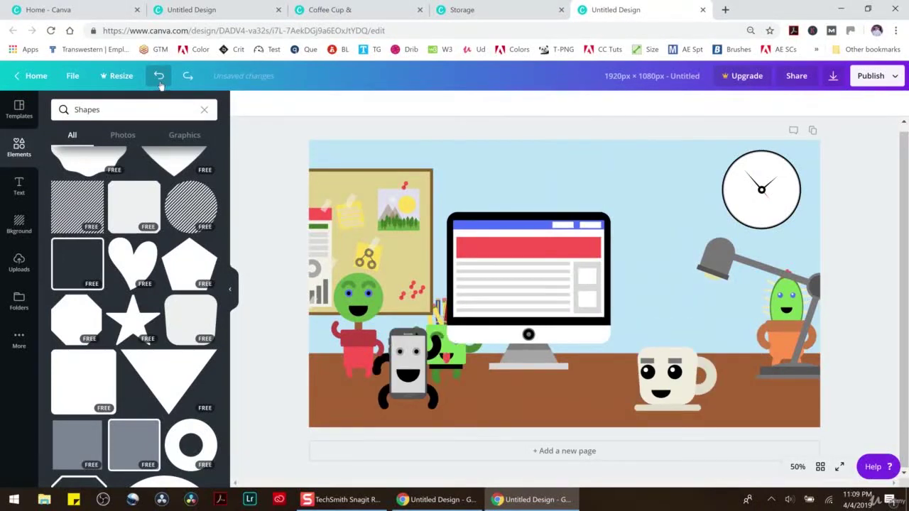
pyautogui.click(159, 76)
pyautogui.click(159, 76)
pyautogui.click(159, 76)
pyautogui.click(160, 83)
pyautogui.click(161, 83)
pyautogui.click(160, 83)
pyautogui.click(160, 83)
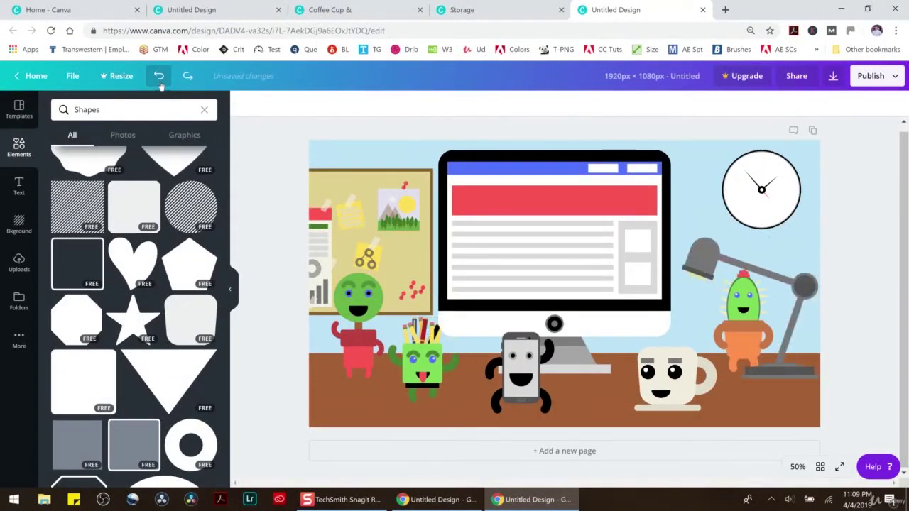
pyautogui.click(160, 83)
pyautogui.click(161, 83)
pyautogui.click(160, 84)
pyautogui.click(161, 83)
pyautogui.click(159, 76)
pyautogui.click(159, 76)
pyautogui.click(159, 76)
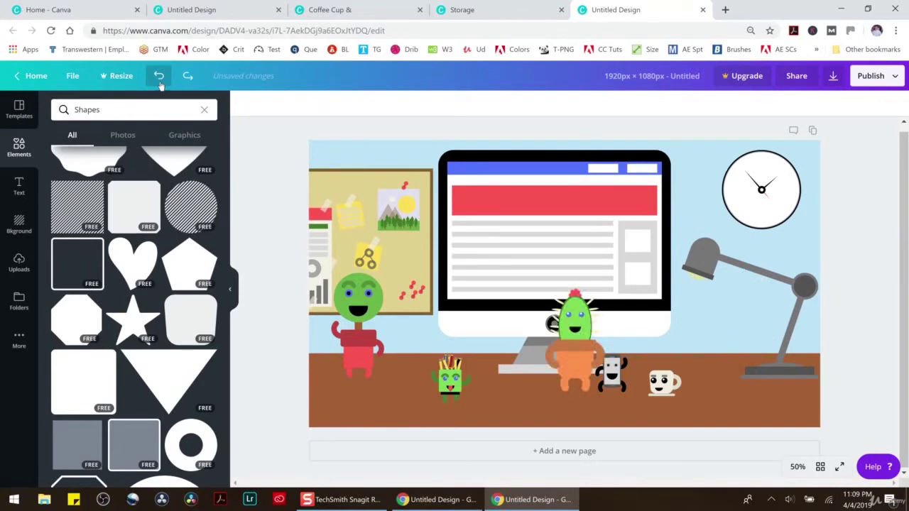
pyautogui.click(159, 76)
pyautogui.click(159, 76)
pyautogui.click(159, 76)
pyautogui.click(159, 76)
pyautogui.click(159, 76)
pyautogui.click(159, 76)
pyautogui.click(159, 76)
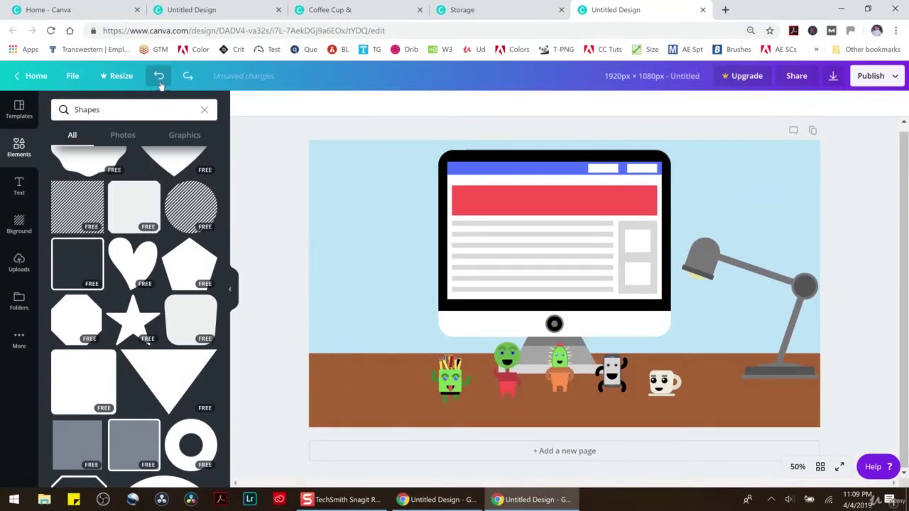
pyautogui.click(159, 76)
pyautogui.click(160, 76)
pyautogui.click(159, 76)
pyautogui.click(159, 76)
pyautogui.click(159, 80)
pyautogui.click(160, 80)
pyautogui.click(160, 81)
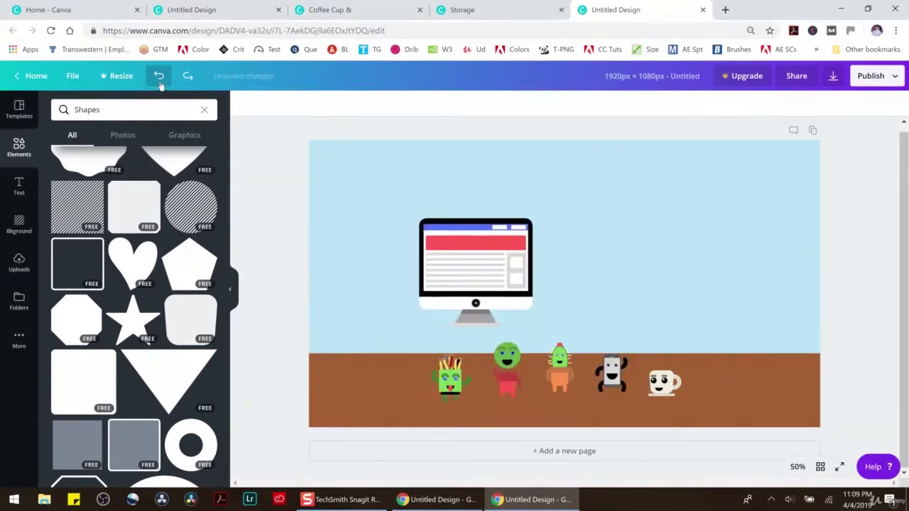
pyautogui.click(160, 80)
pyautogui.click(160, 80)
pyautogui.click(160, 80)
pyautogui.click(160, 80)
pyautogui.click(160, 80)
pyautogui.click(159, 80)
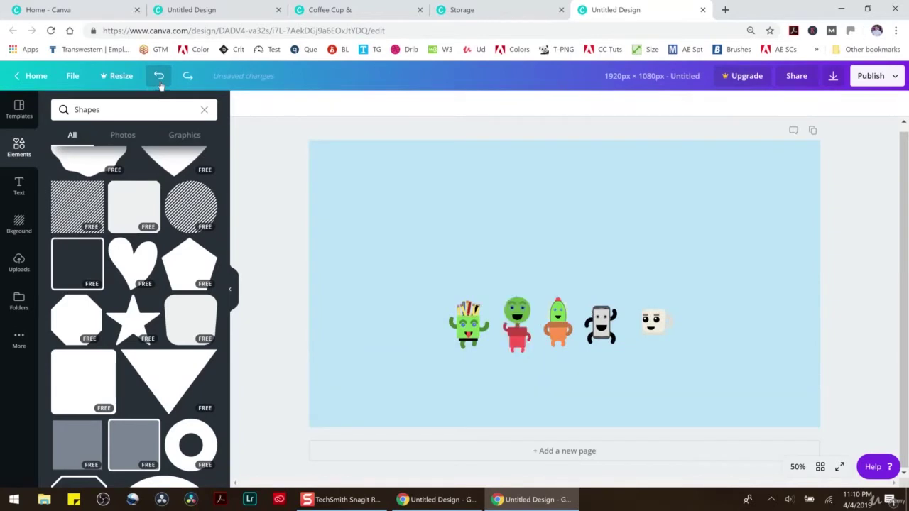
# Add a circle, stretch it into an ellipse wider than the page, and position it as a low hill along the page bottom
pyautogui.scroll(10, 134, 206)
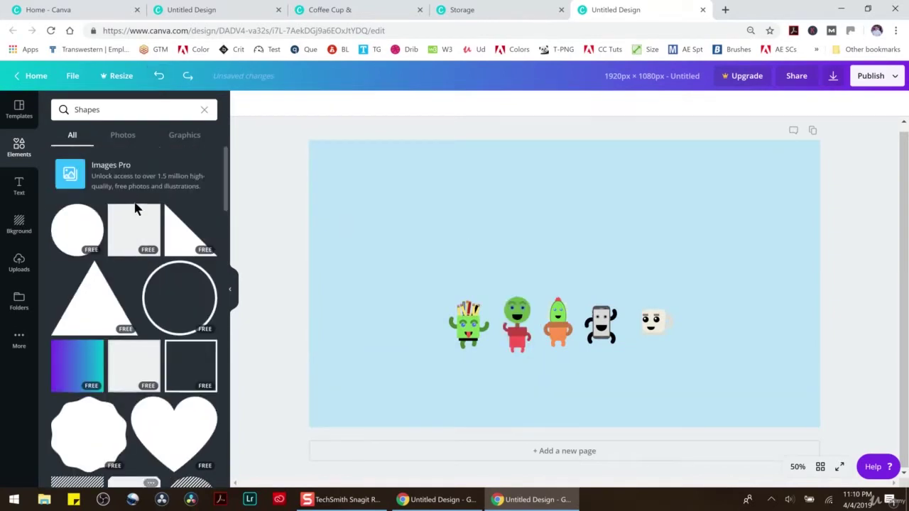
pyautogui.click(92, 213)
pyautogui.moveTo(677, 174); pyautogui.dragTo(568, 281)
pyautogui.moveTo(570, 339); pyautogui.dragTo(863, 334)
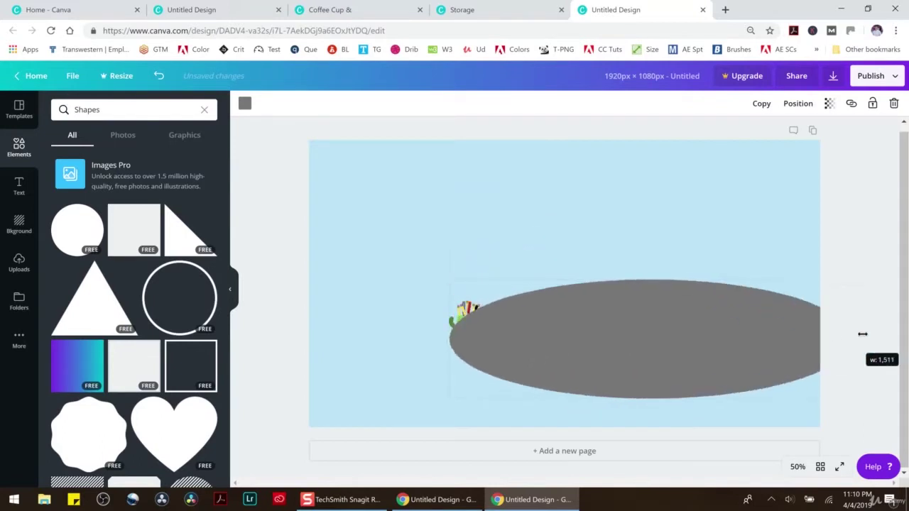
pyautogui.moveTo(745, 323); pyautogui.dragTo(615, 396)
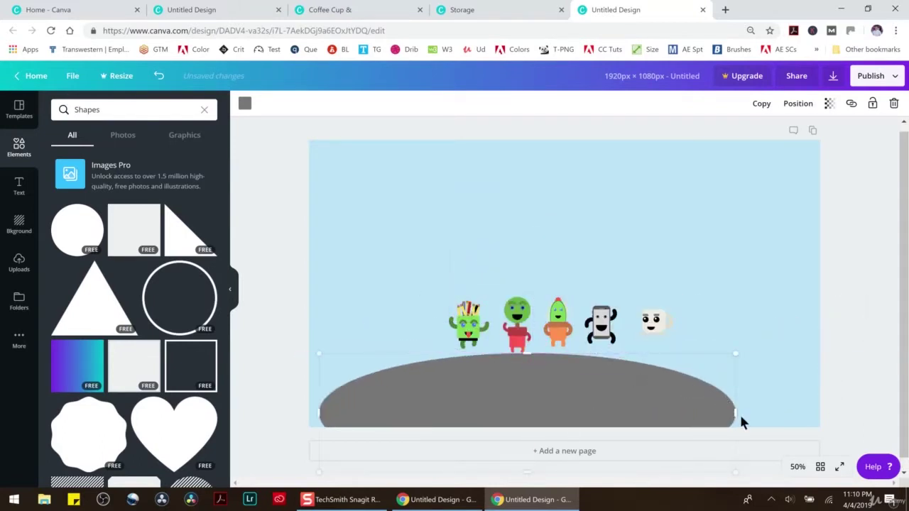
pyautogui.moveTo(843, 411); pyautogui.dragTo(842, 406)
pyautogui.moveTo(767, 404); pyautogui.dragTo(753, 410)
pyautogui.moveTo(269, 428); pyautogui.dragTo(235, 431)
pyautogui.moveTo(518, 388); pyautogui.dragTo(546, 381)
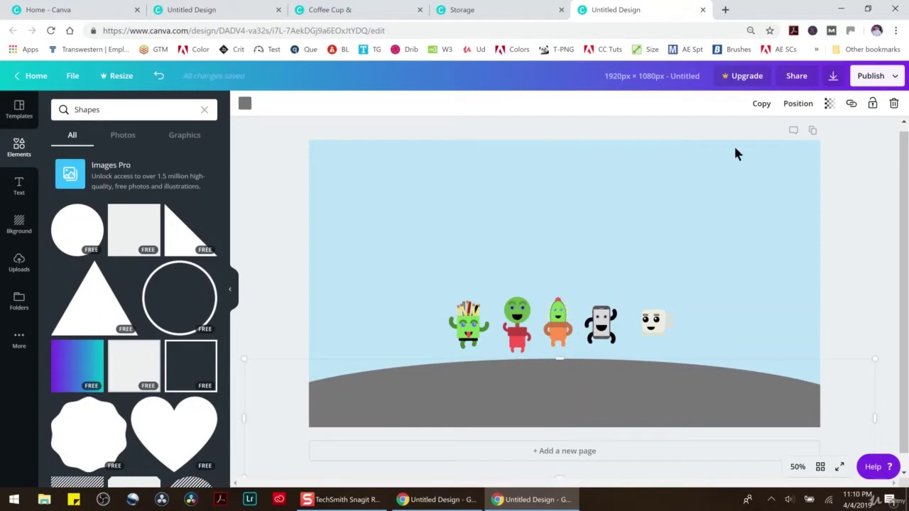
# Recolor the gray hill ellipse dark green
pyautogui.click(244, 104)
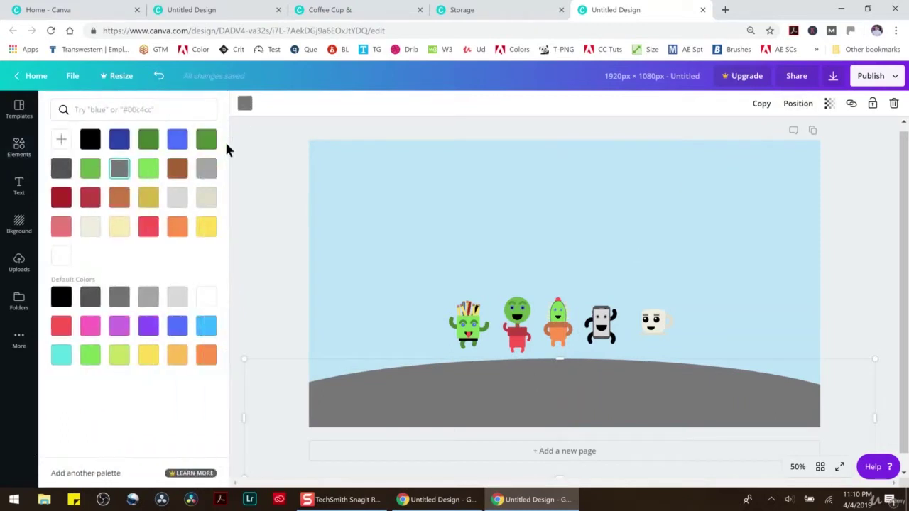
pyautogui.click(151, 142)
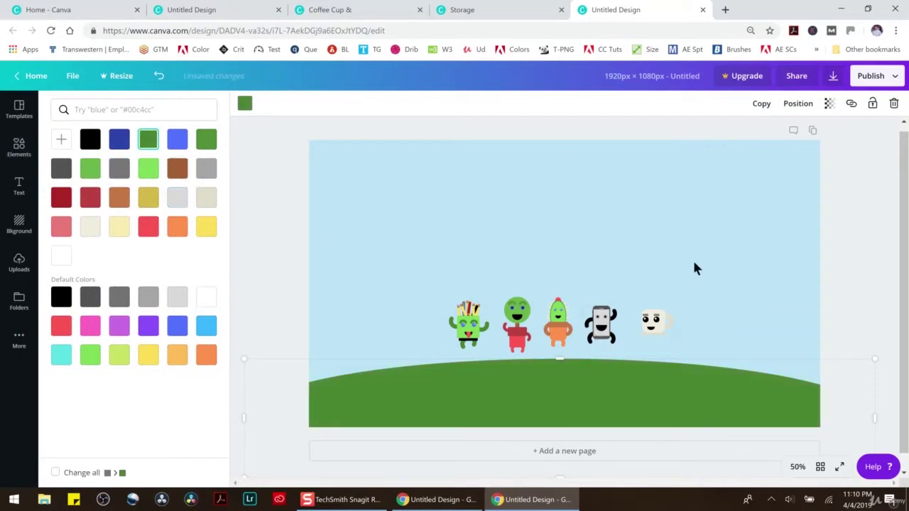
pyautogui.click(878, 208)
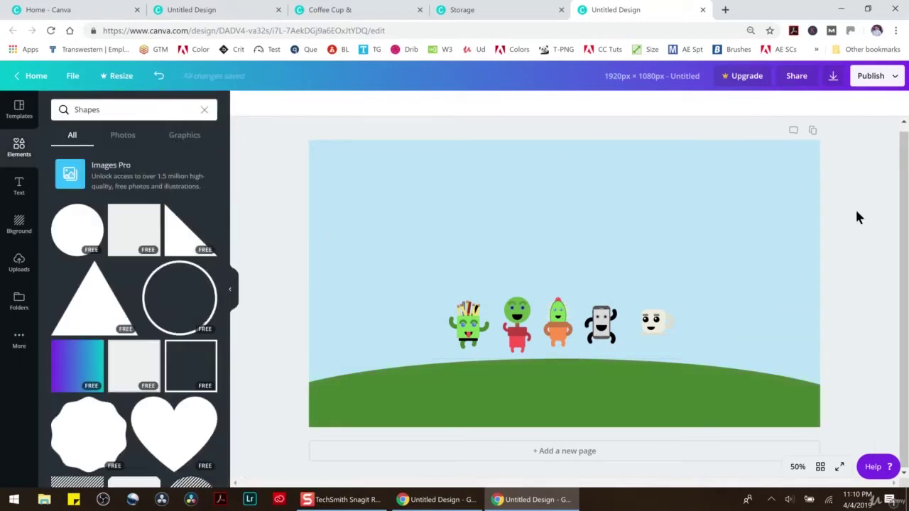
# Move all five characters together up to the top edge of the page
pyautogui.click(559, 326)
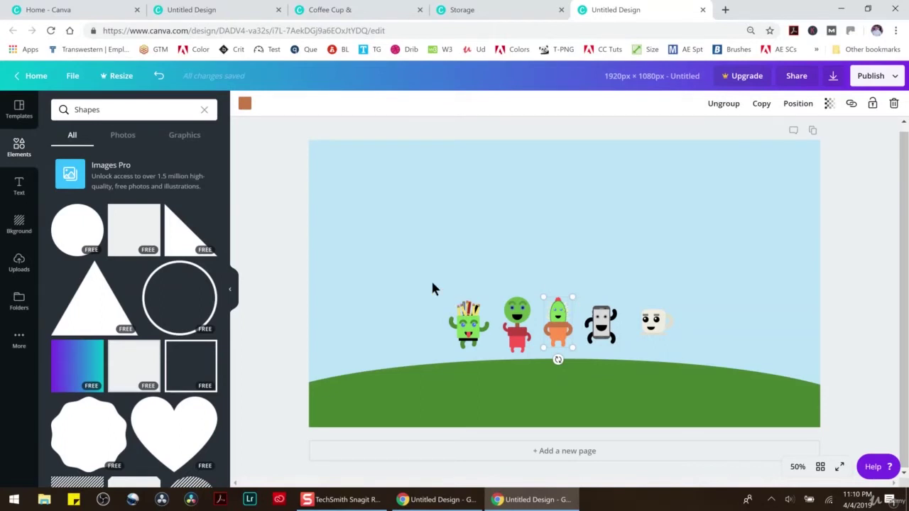
pyautogui.moveTo(436, 269); pyautogui.dragTo(687, 348)
pyautogui.moveTo(556, 327); pyautogui.dragTo(530, 175)
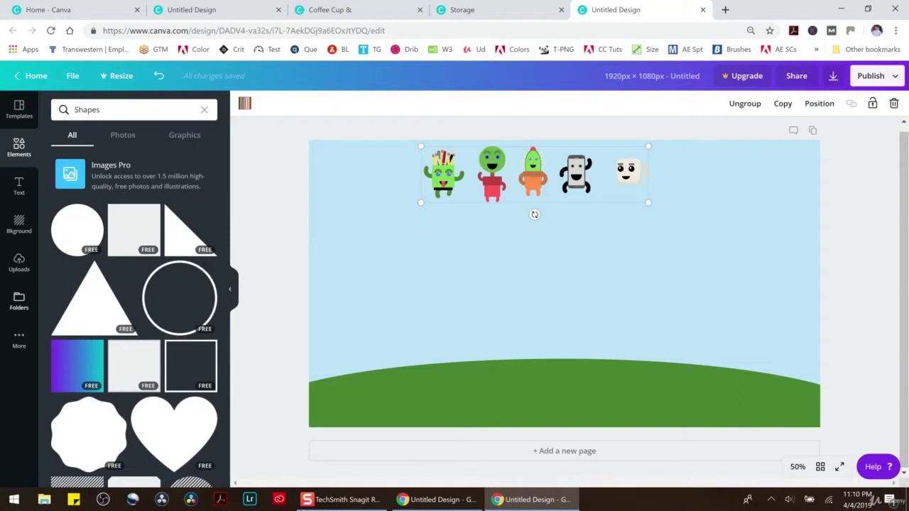
# Add another circle and shrink it to roughly the height of a character
pyautogui.click(78, 238)
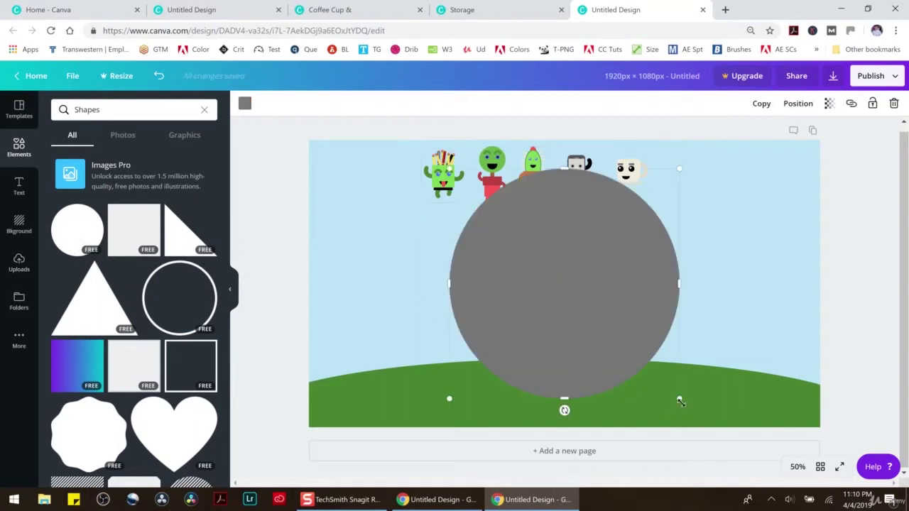
pyautogui.moveTo(648, 374); pyautogui.dragTo(502, 243)
pyautogui.moveTo(478, 197); pyautogui.dragTo(504, 283)
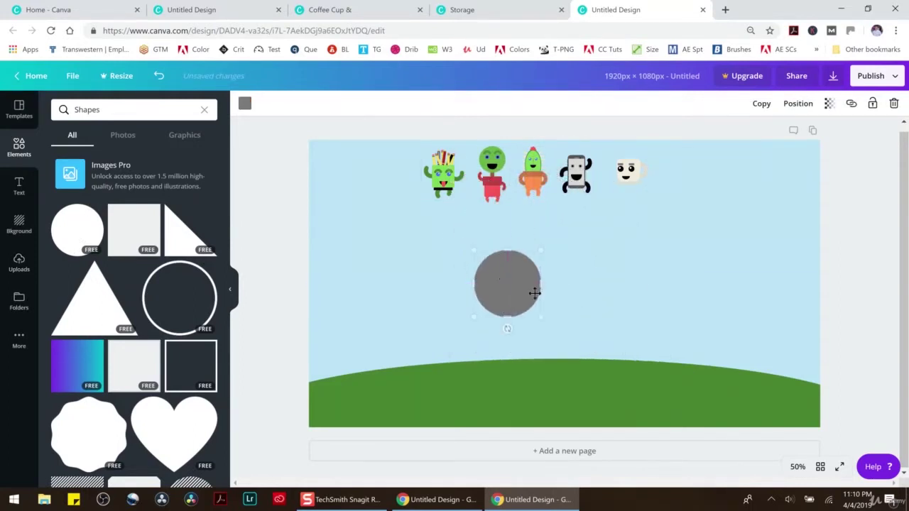
pyautogui.moveTo(542, 321); pyautogui.dragTo(477, 253)
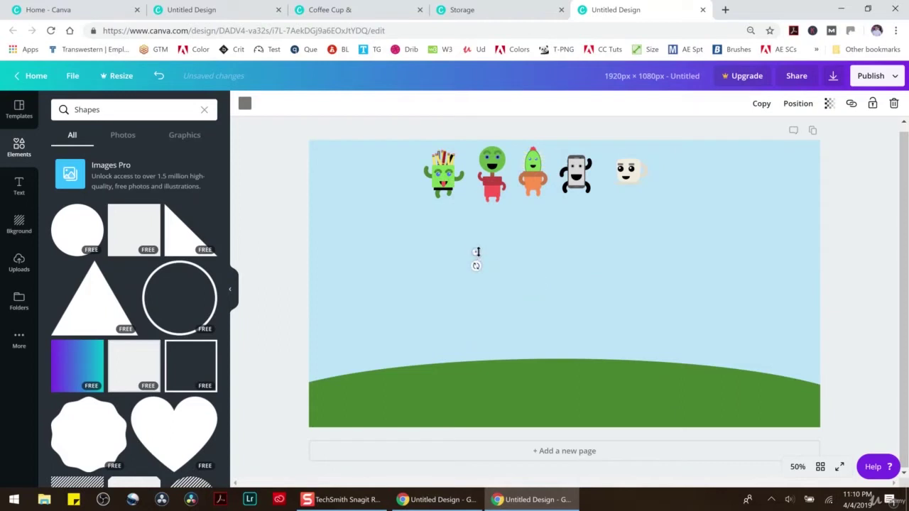
pyautogui.click(159, 75)
pyautogui.click(159, 75)
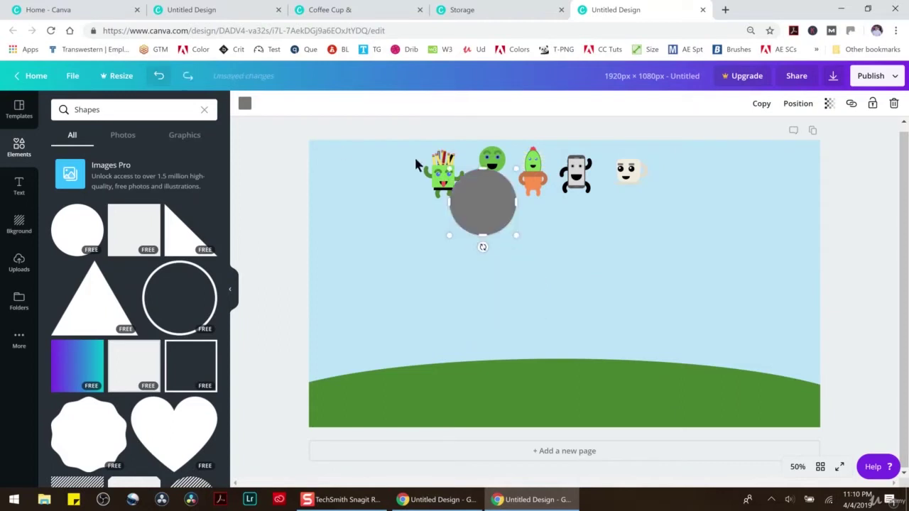
# Place the gray circle in the open sky and shrink it to a small disc, then add a heart slightly wider than it
pyautogui.moveTo(480, 195); pyautogui.dragTo(528, 280)
pyautogui.moveTo(563, 324); pyautogui.dragTo(523, 292)
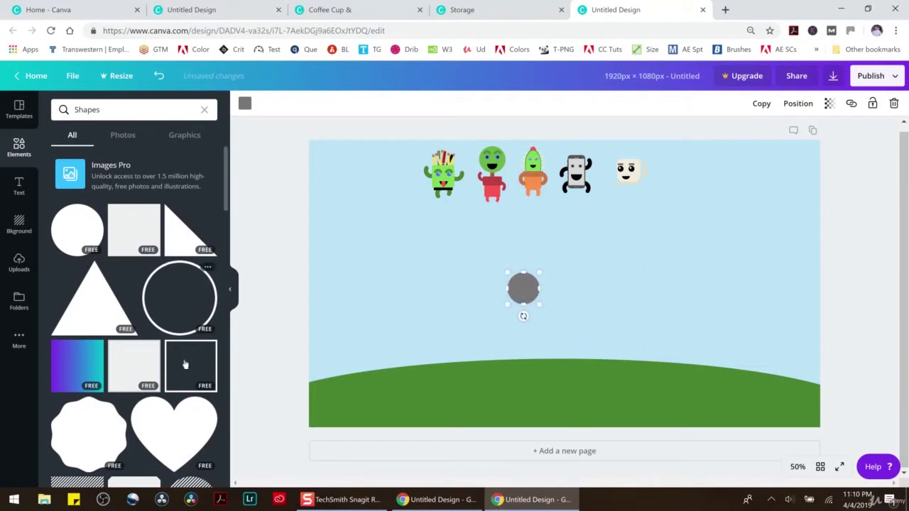
pyautogui.click(161, 439)
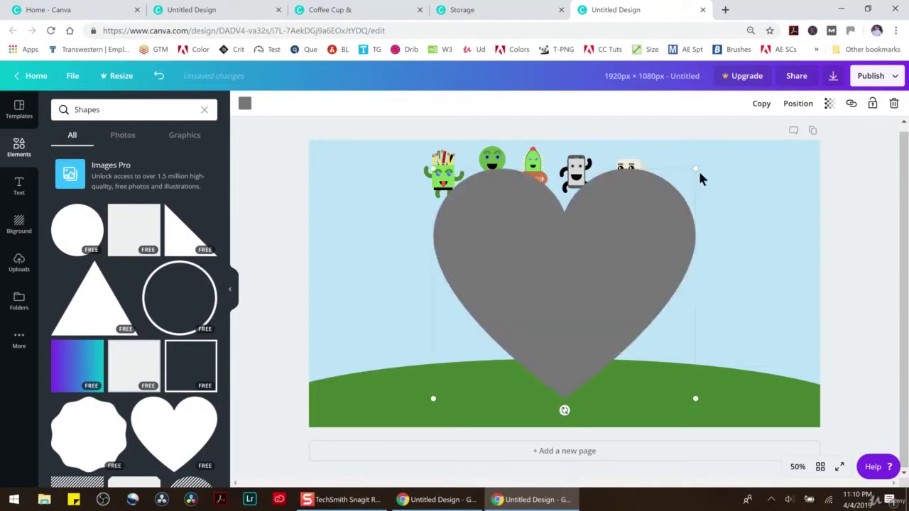
pyautogui.moveTo(668, 182); pyautogui.dragTo(480, 358)
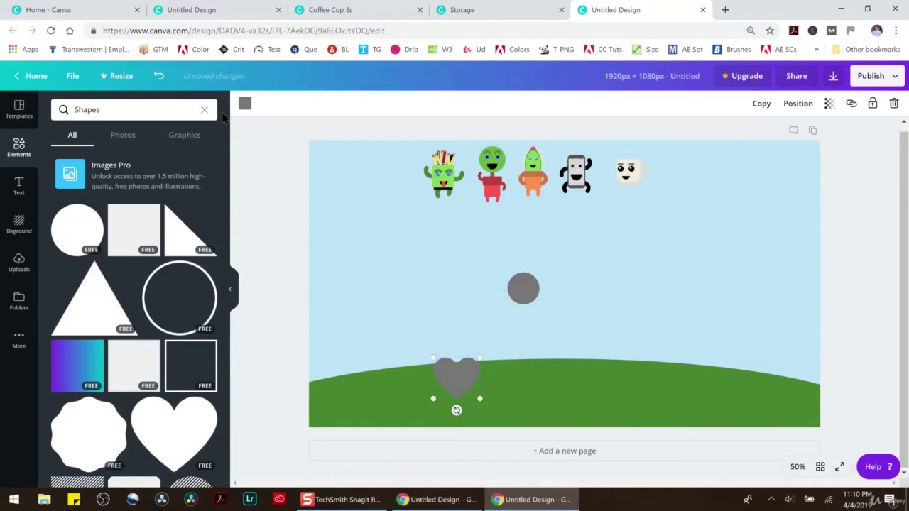
# Color the heart red and the small circle yellow
pyautogui.click(245, 105)
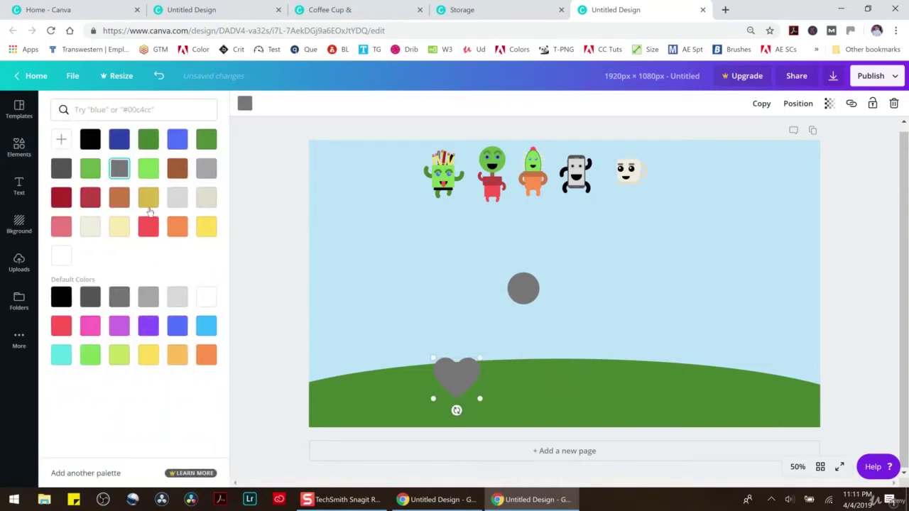
pyautogui.click(148, 226)
pyautogui.click(536, 287)
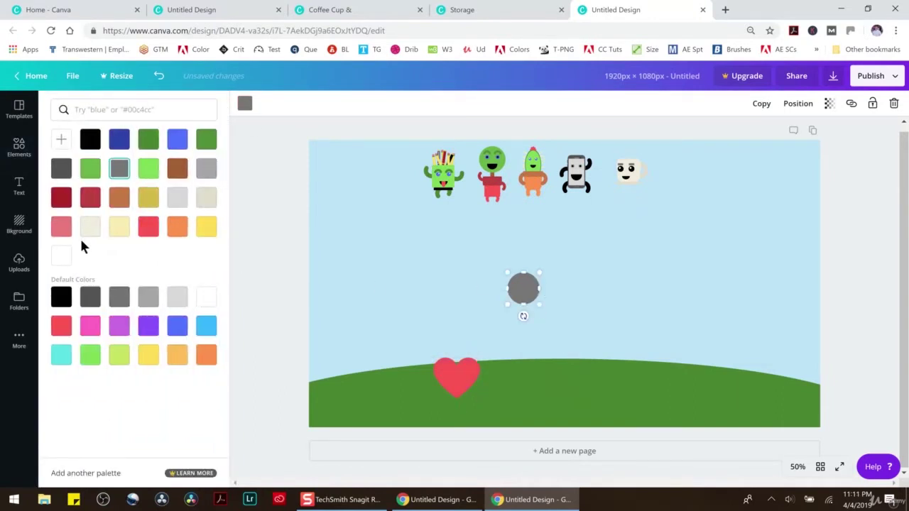
pyautogui.click(204, 227)
# Place the red heart upright above the yellow circle with its tip at the circle's center, and send it behind the circle
pyautogui.moveTo(455, 393); pyautogui.dragTo(518, 272)
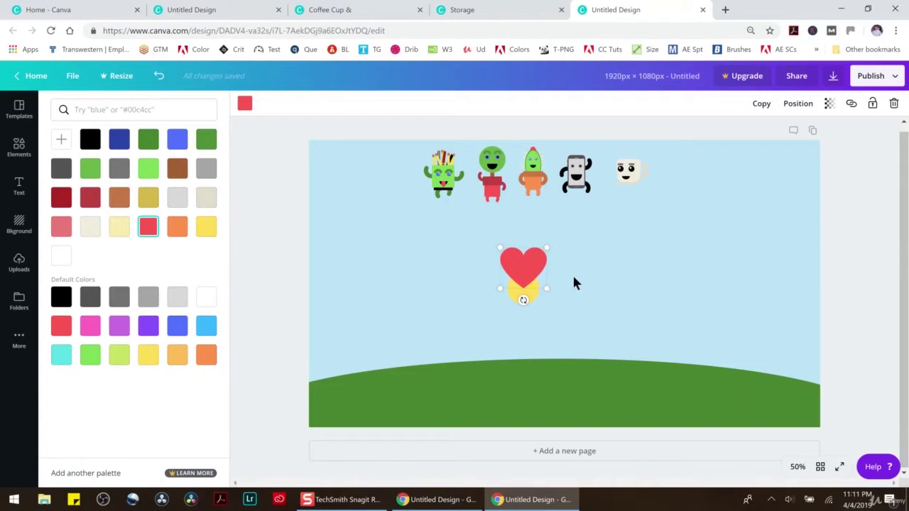
pyautogui.click(798, 103)
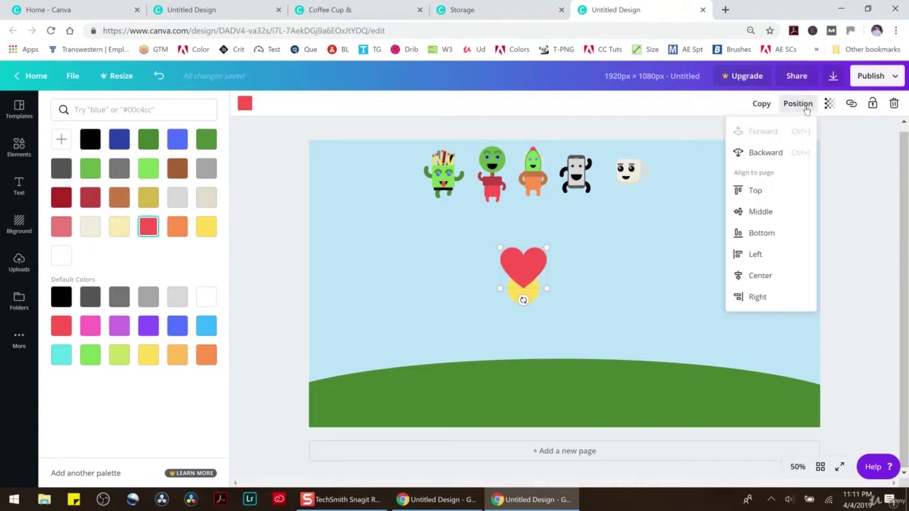
pyautogui.click(763, 152)
pyautogui.click(521, 260)
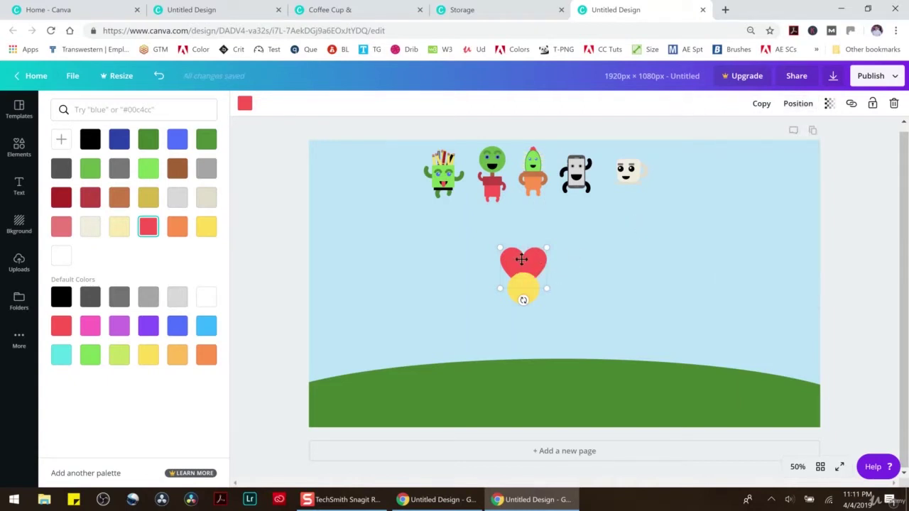
# Duplicate the heart, rotate the copy sideways as the flower's right petal, and layer it behind the yellow center
pyautogui.moveTo(524, 256); pyautogui.dragTo(468, 272)
pyautogui.moveTo(529, 272); pyautogui.dragTo(545, 292)
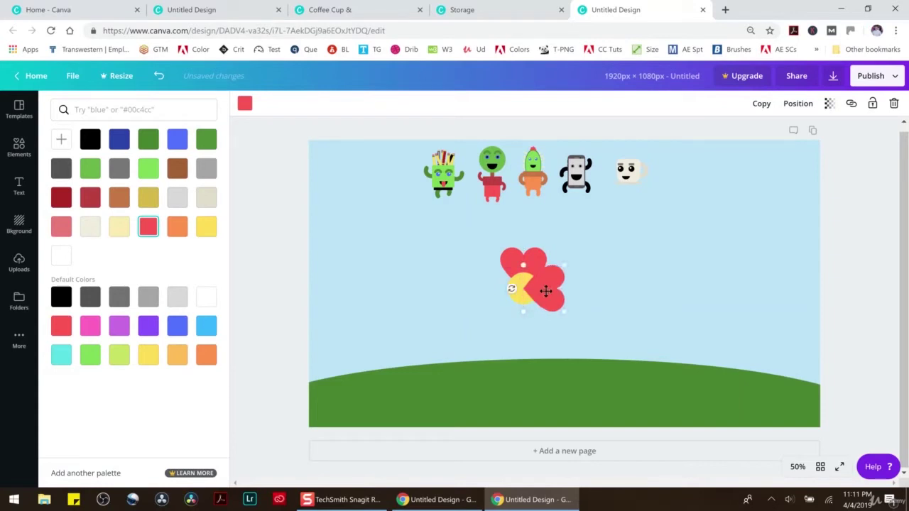
pyautogui.click(797, 104)
pyautogui.click(759, 153)
# Add an upside-down copy of the heart as the flower's lower petal and send it behind the yellow center
pyautogui.click(540, 294)
pyautogui.click(542, 332)
pyautogui.moveTo(554, 310); pyautogui.dragTo(528, 310)
pyautogui.click(797, 104)
pyautogui.click(759, 152)
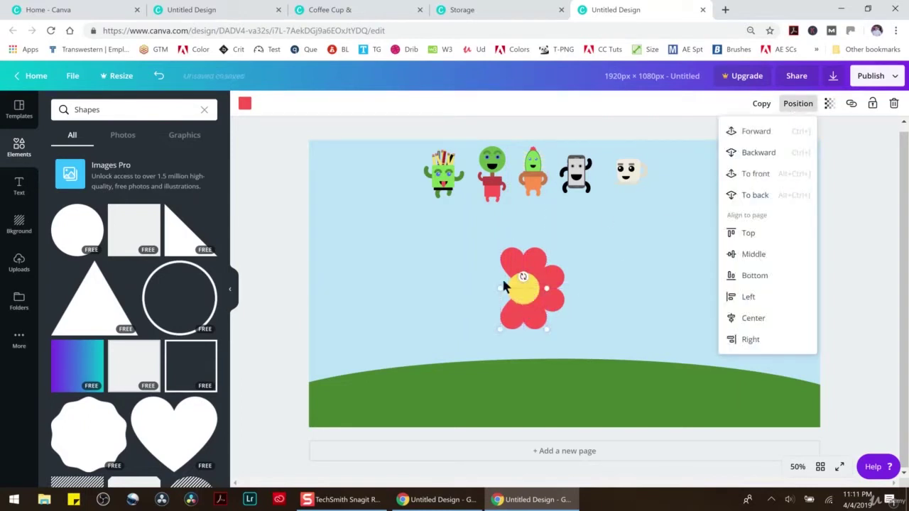
# Paste a fourth heart, rotate it into the flower's left petal, and send it behind the yellow center
pyautogui.click(523, 321)
pyautogui.hotkey('ctrl', 'v')
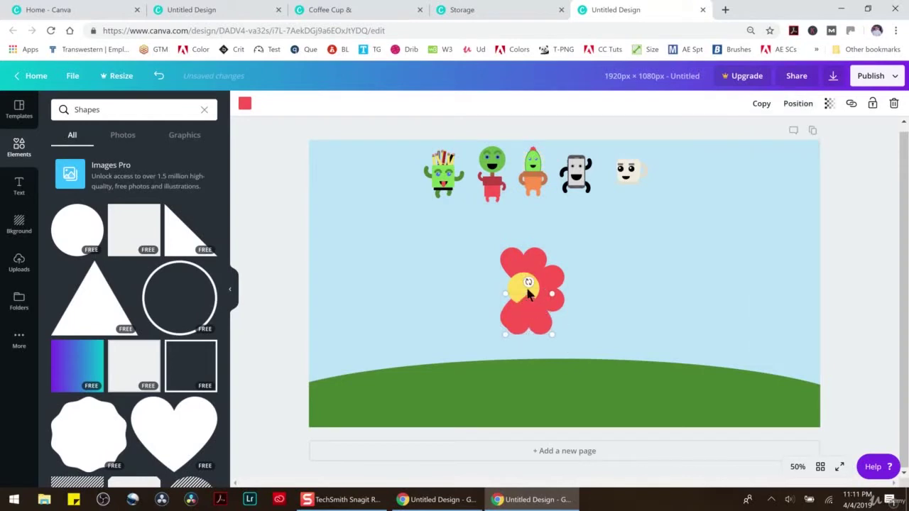
pyautogui.moveTo(541, 281); pyautogui.dragTo(617, 312)
pyautogui.moveTo(523, 319); pyautogui.dragTo(499, 291)
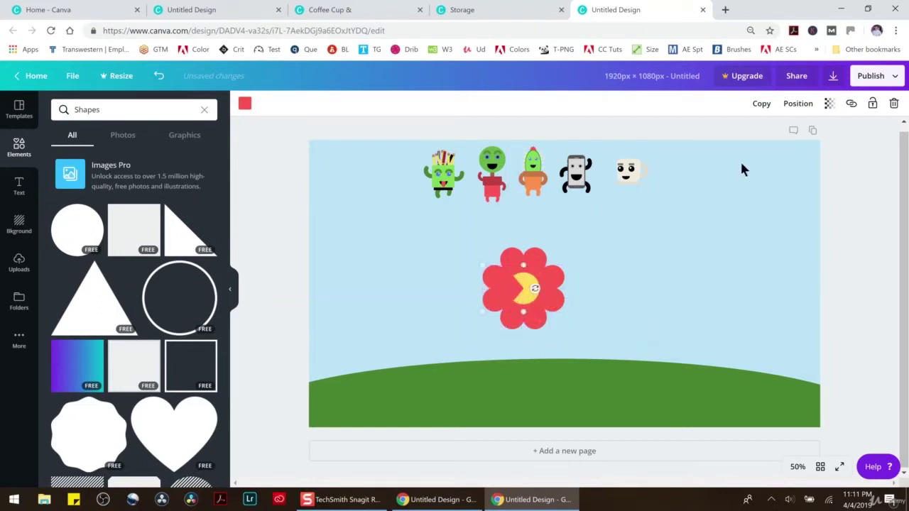
pyautogui.click(797, 104)
pyautogui.click(757, 152)
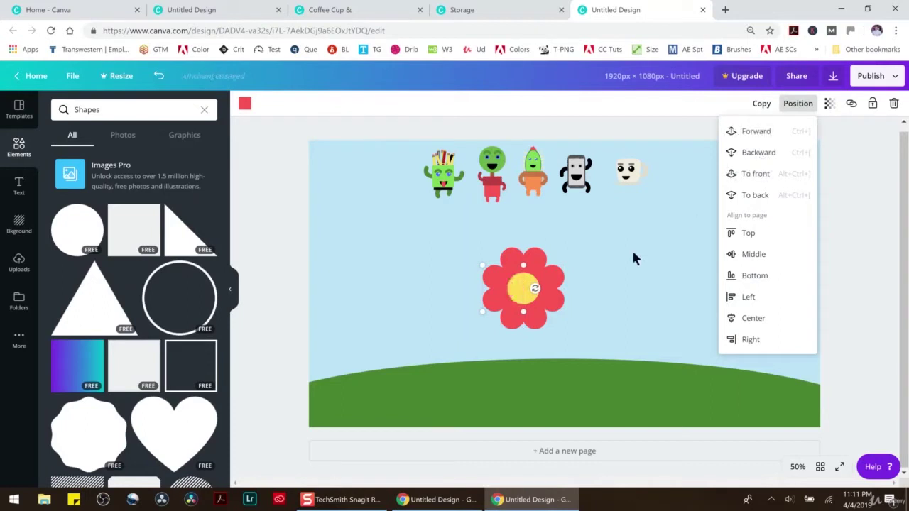
# Group the four heart petals and the yellow center into one flower
pyautogui.moveTo(452, 246); pyautogui.dragTo(597, 332)
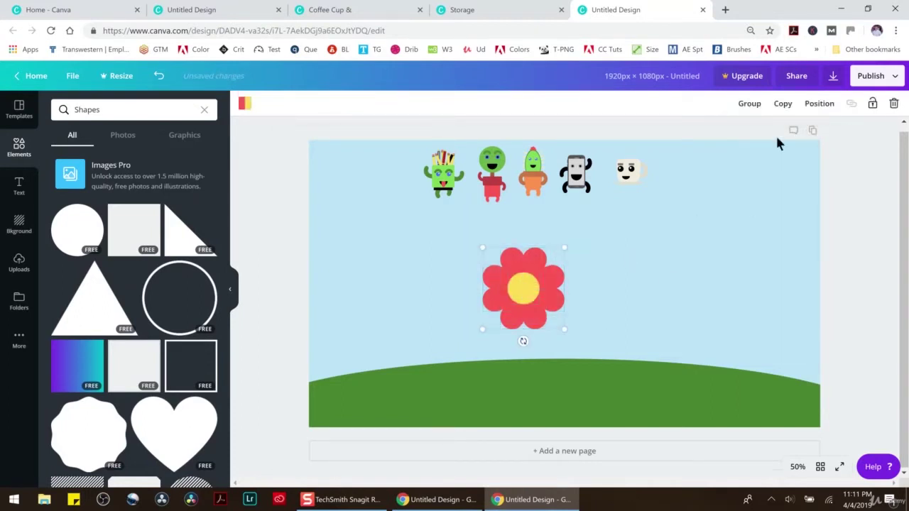
pyautogui.click(749, 103)
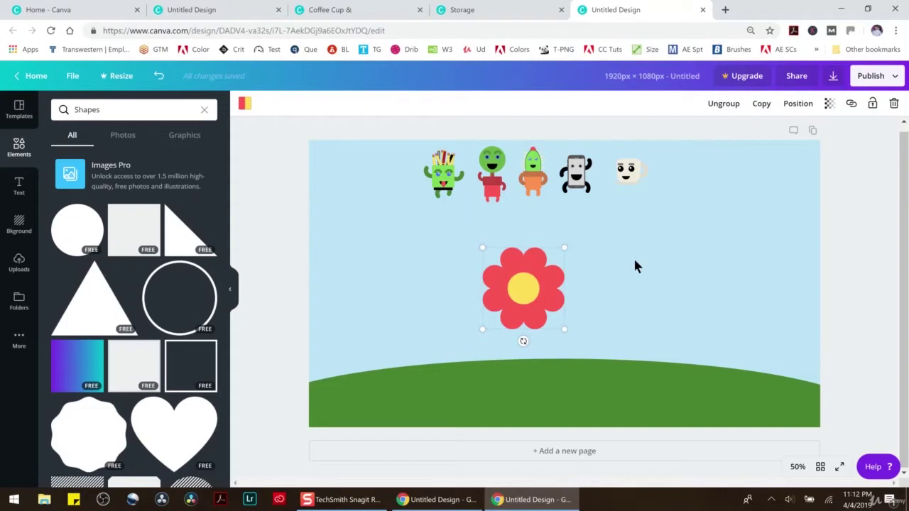
# Shrink the flower, scatter copies in varied sizes over the hill's left end, and move one copy into the sky at the right
pyautogui.moveTo(502, 310); pyautogui.dragTo(425, 303)
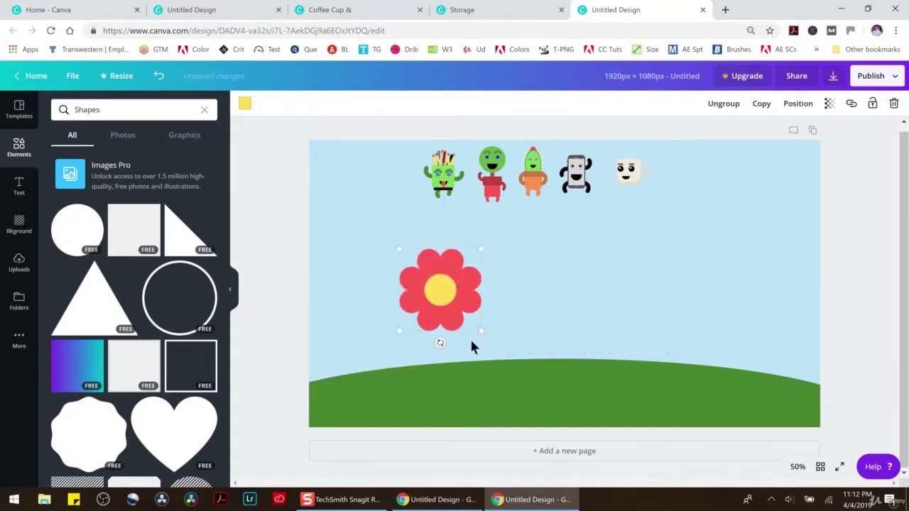
pyautogui.moveTo(480, 331)
pyautogui.mouseDown()
pyautogui.moveTo(439, 286)
pyautogui.moveTo(380, 303)
pyautogui.moveTo(355, 356)
pyautogui.moveTo(380, 380)
pyautogui.moveTo(348, 398)
pyautogui.moveTo(390, 355)
pyautogui.mouseUp()
pyautogui.click(374, 380)
pyautogui.moveTo(384, 387); pyautogui.dragTo(424, 405)
pyautogui.click(368, 369)
pyautogui.moveTo(380, 356); pyautogui.dragTo(384, 397)
pyautogui.click(366, 357)
pyautogui.moveTo(364, 360)
pyautogui.mouseDown()
pyautogui.moveTo(385, 367)
pyautogui.moveTo(350, 353)
pyautogui.moveTo(365, 346)
pyautogui.mouseUp()
pyautogui.click(359, 349)
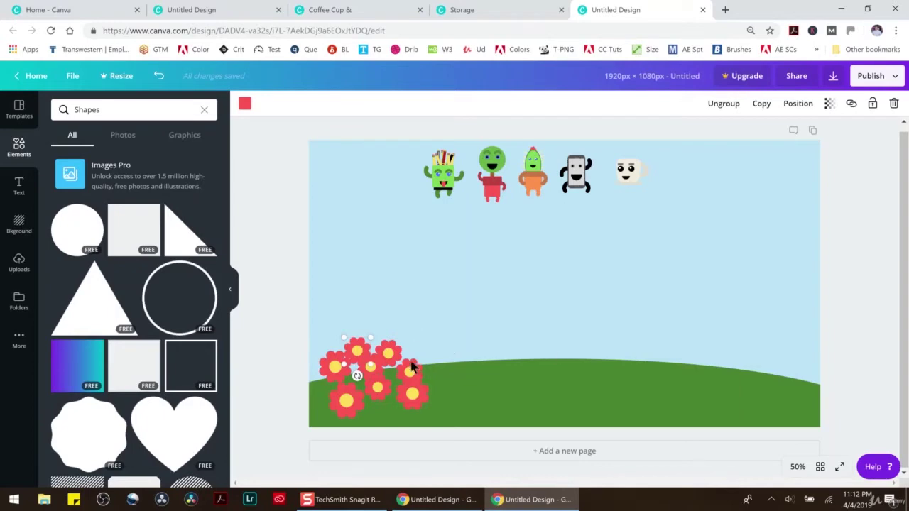
pyautogui.moveTo(387, 353); pyautogui.dragTo(675, 236)
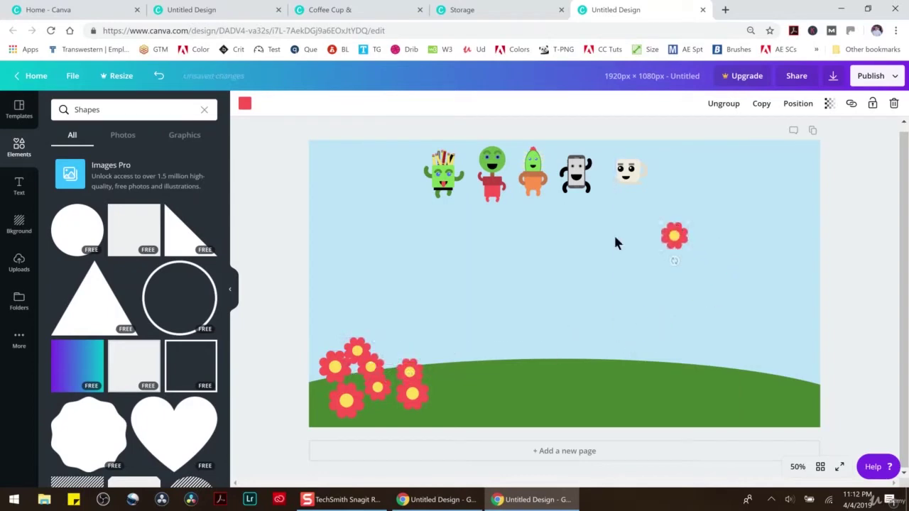
# Add the flat-topped shape with a rounded bottom and shrink it to about 199 × 243
pyautogui.scroll(-2, 88, 321)
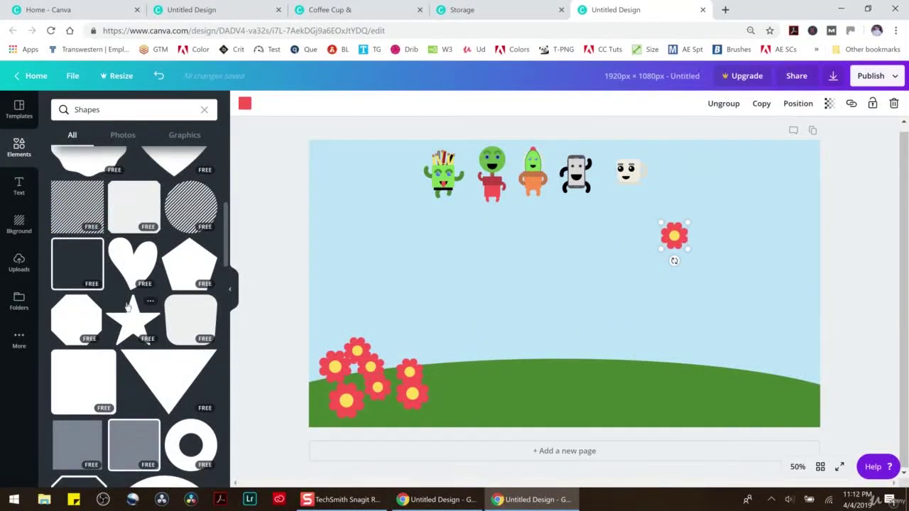
pyautogui.scroll(-1, 127, 307)
pyautogui.scroll(-5, 126, 308)
pyautogui.scroll(-2, 65, 327)
pyautogui.scroll(2, 75, 333)
pyautogui.click(77, 373)
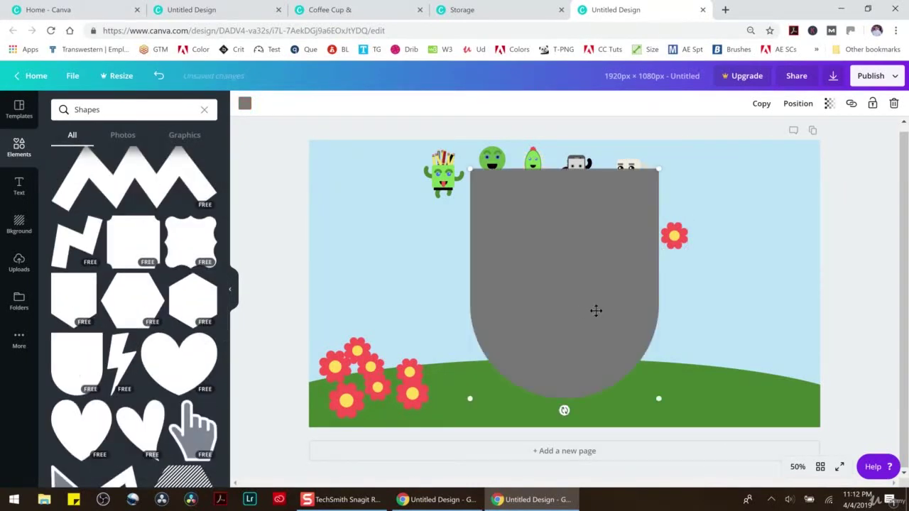
pyautogui.moveTo(654, 174); pyautogui.dragTo(524, 334)
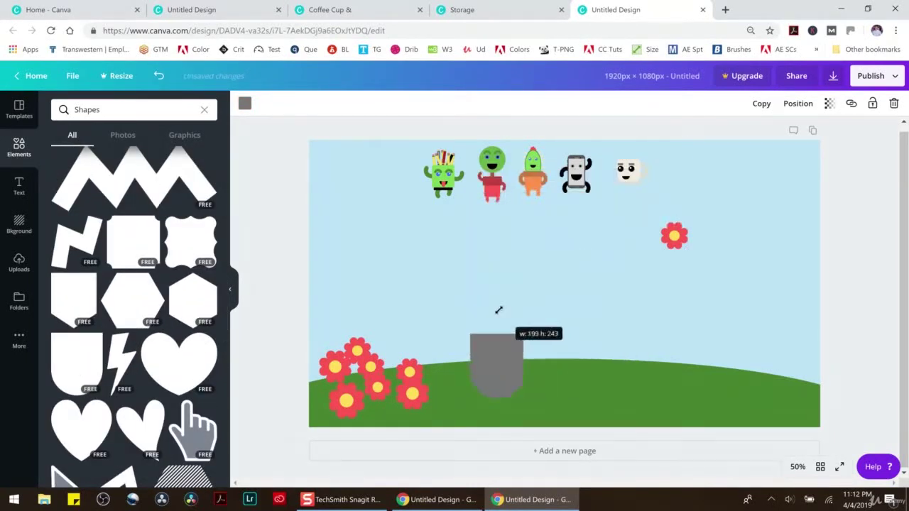
# Color the round-bottomed shape pale cream yellow and place it on the right part of the hill as a flower pot
pyautogui.click(245, 103)
pyautogui.click(117, 226)
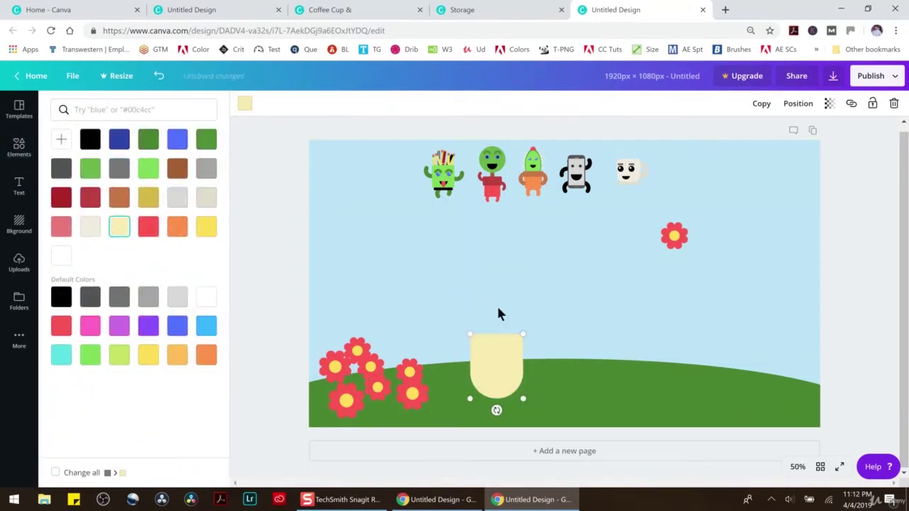
pyautogui.moveTo(497, 359); pyautogui.dragTo(669, 351)
# Enlarge the single flower in the sky and position it above the pot
pyautogui.click(675, 235)
pyautogui.moveTo(675, 235); pyautogui.dragTo(725, 286)
pyautogui.moveTo(663, 260); pyautogui.dragTo(640, 256)
# Add a thick arc shape, shrink it, and rotate it into a curved stem between the flower and the pot
pyautogui.click(22, 150)
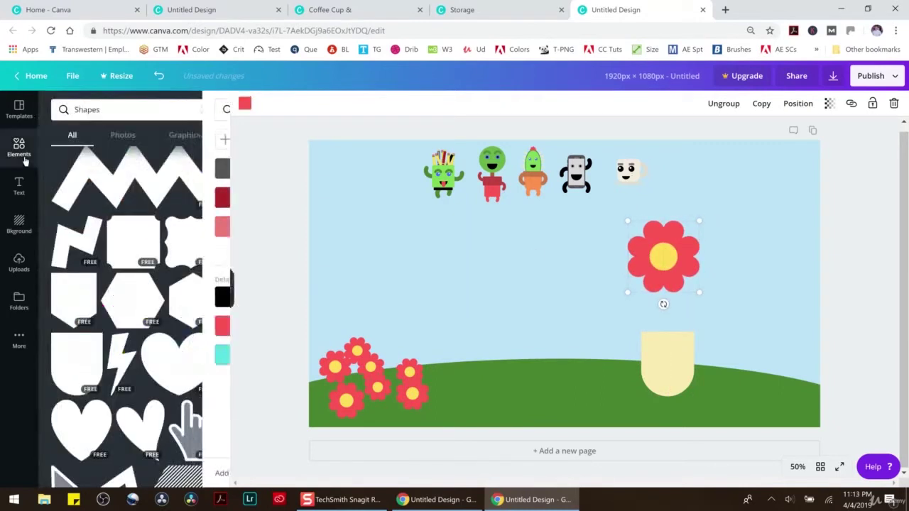
pyautogui.scroll(10, 91, 263)
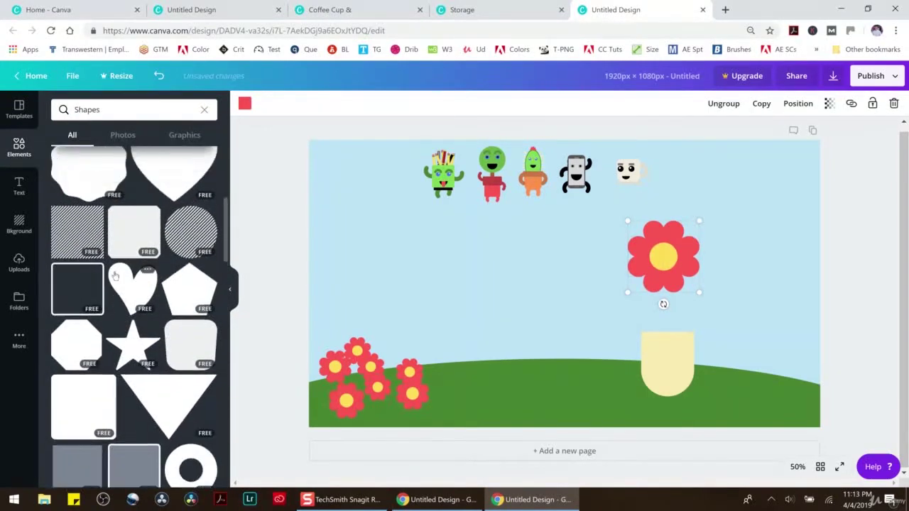
pyautogui.scroll(2, 115, 276)
pyautogui.scroll(-5, 134, 363)
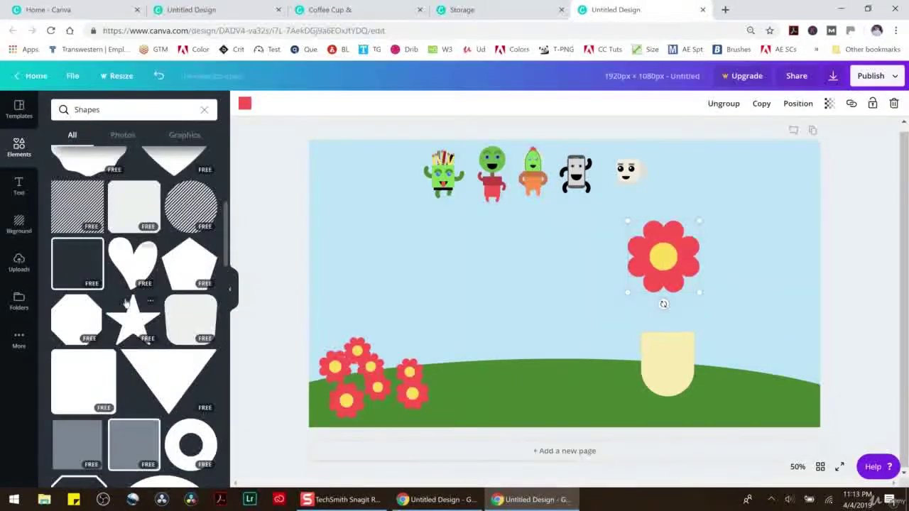
pyautogui.scroll(-3, 160, 341)
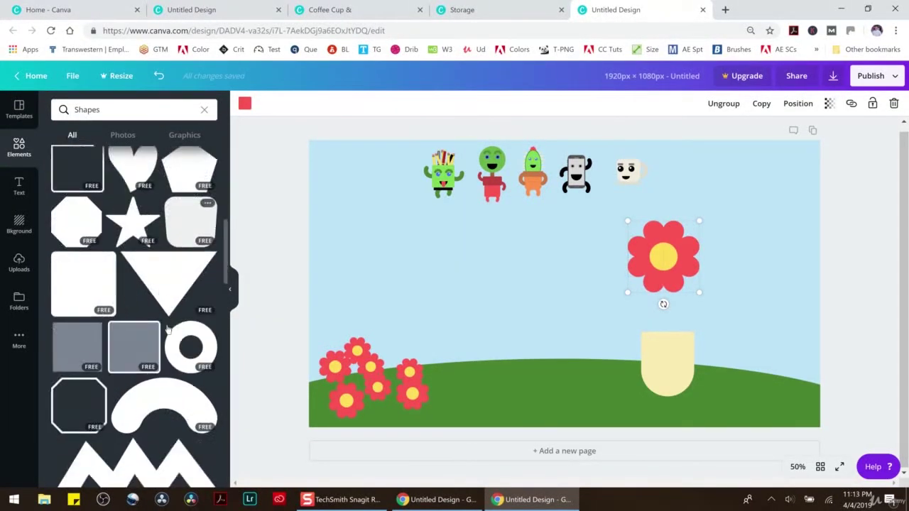
pyautogui.click(158, 412)
pyautogui.moveTo(784, 400); pyautogui.dragTo(503, 251)
pyautogui.moveTo(422, 263); pyautogui.dragTo(372, 201)
pyautogui.moveTo(457, 223); pyautogui.dragTo(680, 308)
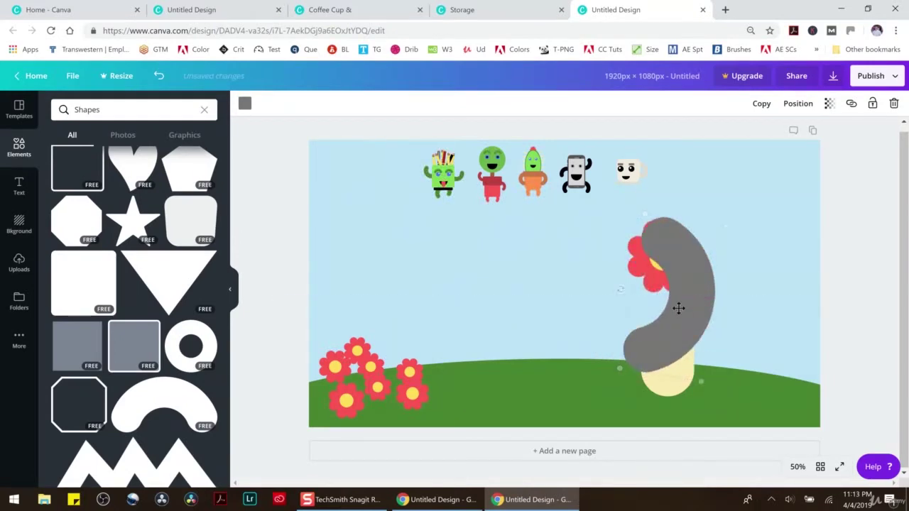
pyautogui.moveTo(731, 239); pyautogui.dragTo(672, 305)
pyautogui.moveTo(640, 344); pyautogui.dragTo(671, 328)
# Lower the large flower onto the top of the stem and bring it forward in front of the stem
pyautogui.moveTo(660, 263); pyautogui.dragTo(666, 281)
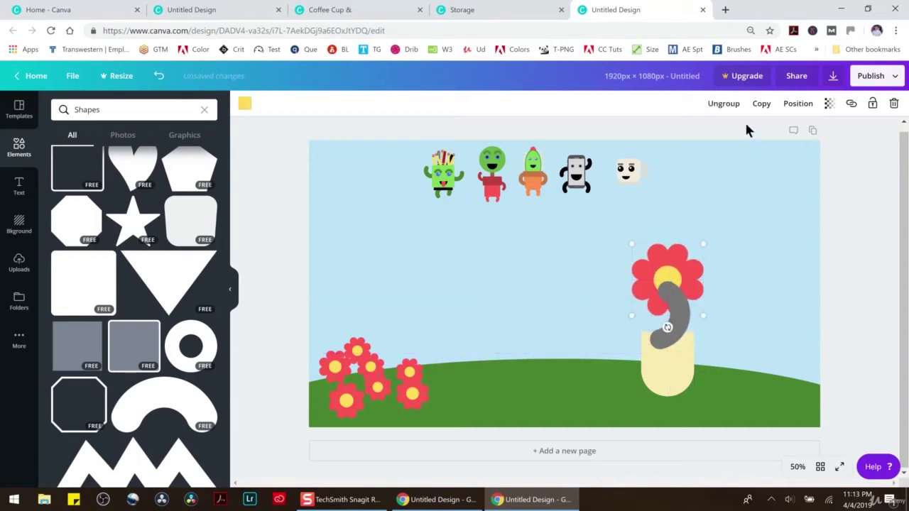
pyautogui.click(789, 104)
pyautogui.click(762, 131)
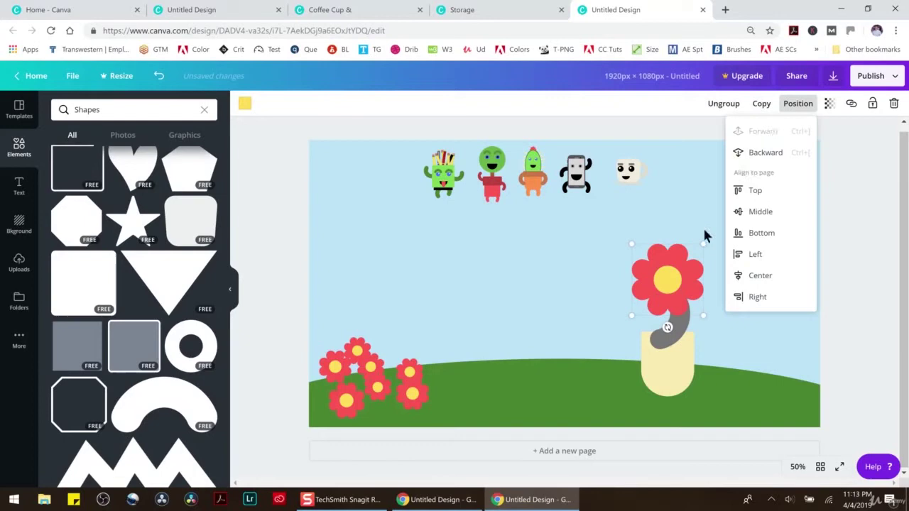
# Color the curved stem dark green
pyautogui.click(678, 346)
pyautogui.click(244, 103)
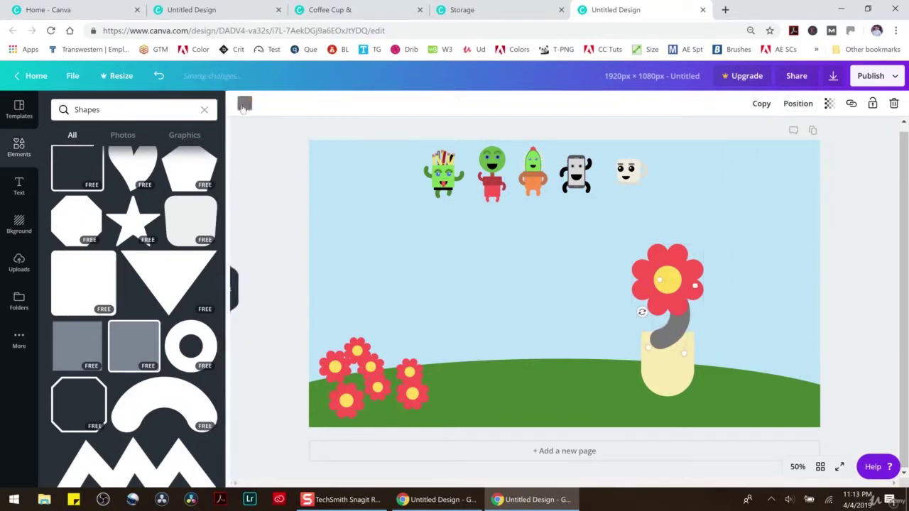
pyautogui.click(149, 139)
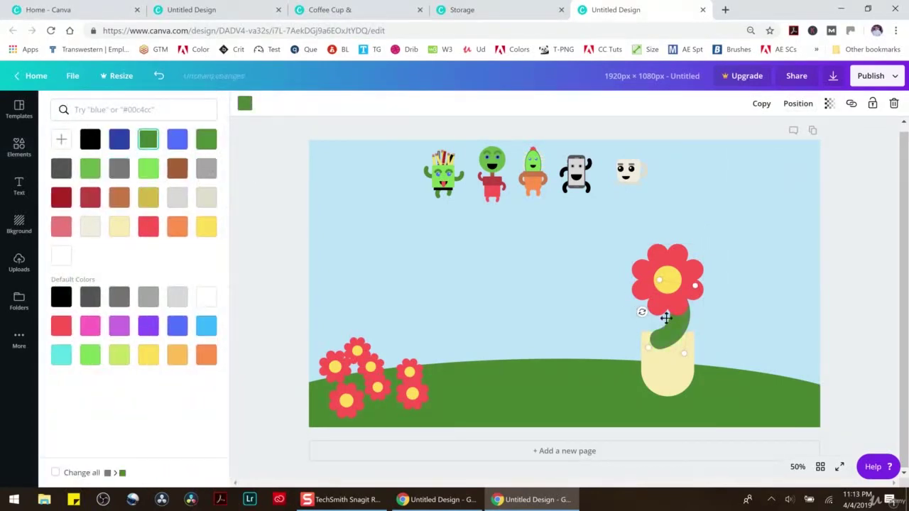
# Bring the pot forward so that it covers the lower end of the stem
pyautogui.click(674, 367)
pyautogui.click(789, 107)
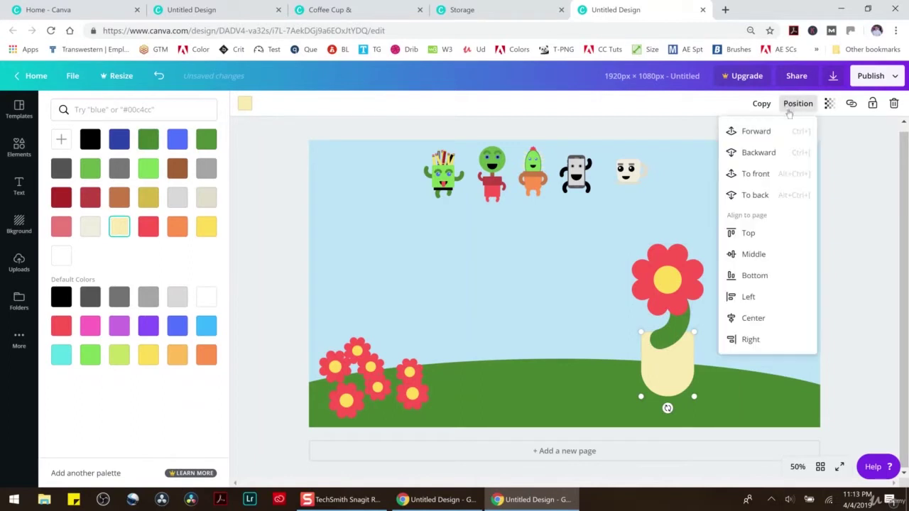
pyautogui.click(777, 130)
# Rotate the curved stem upright and nudge the pot slightly to the right beneath it
pyautogui.click(696, 302)
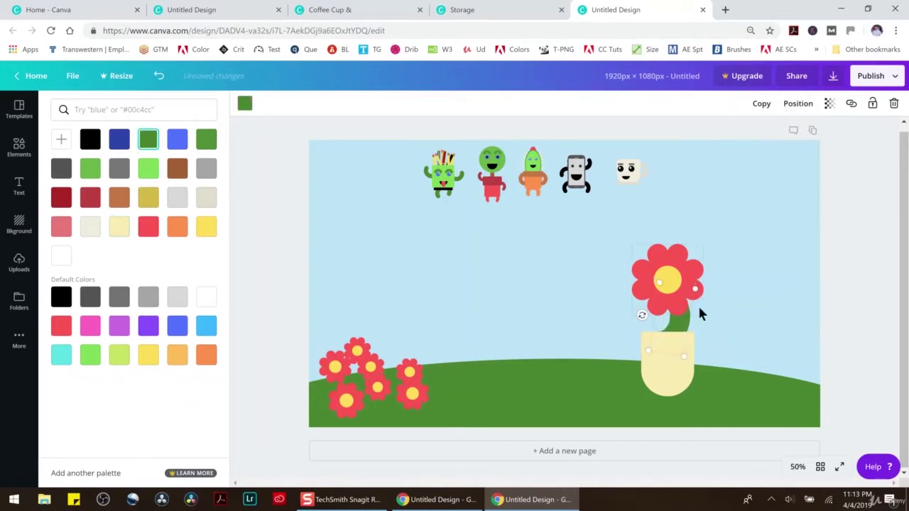
pyautogui.moveTo(642, 318); pyautogui.dragTo(644, 320)
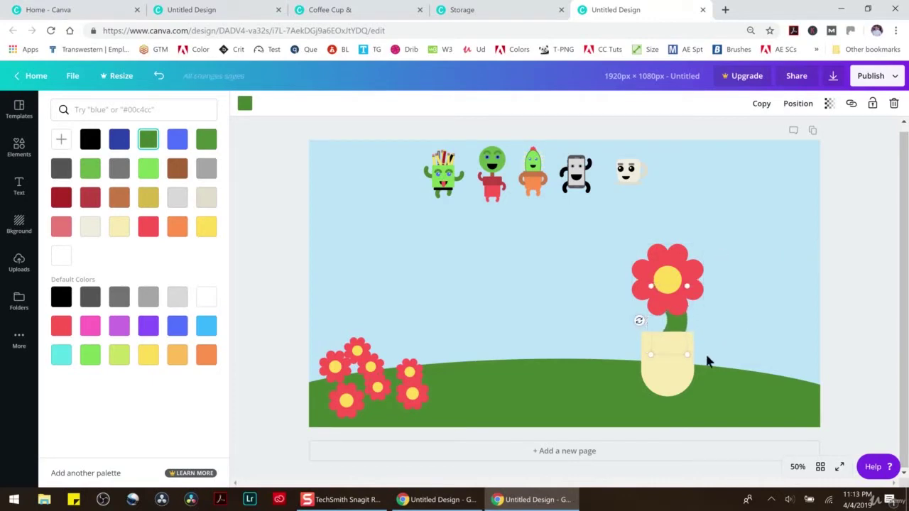
pyautogui.click(676, 371)
pyautogui.moveTo(675, 371); pyautogui.dragTo(680, 371)
# Shrink the curved stem to make it thinner between the flower and the pot
pyautogui.click(736, 331)
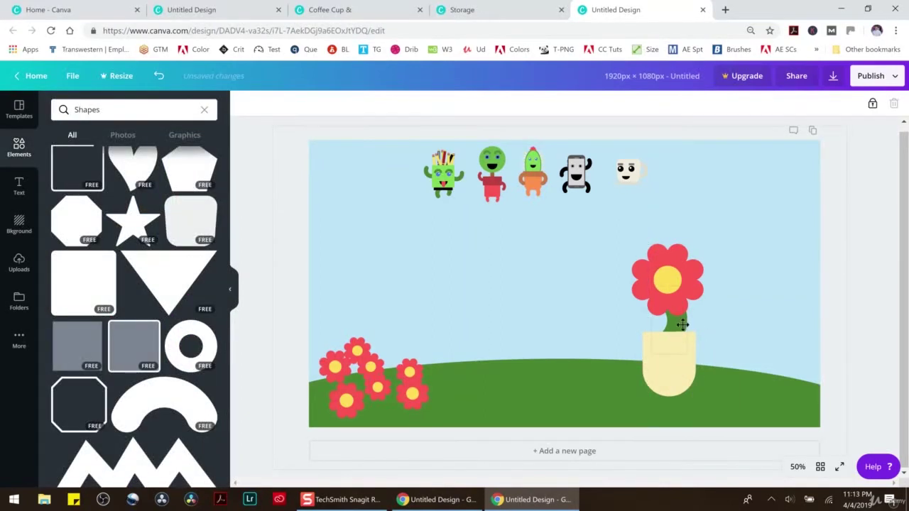
pyautogui.click(681, 325)
pyautogui.moveTo(686, 287); pyautogui.dragTo(678, 321)
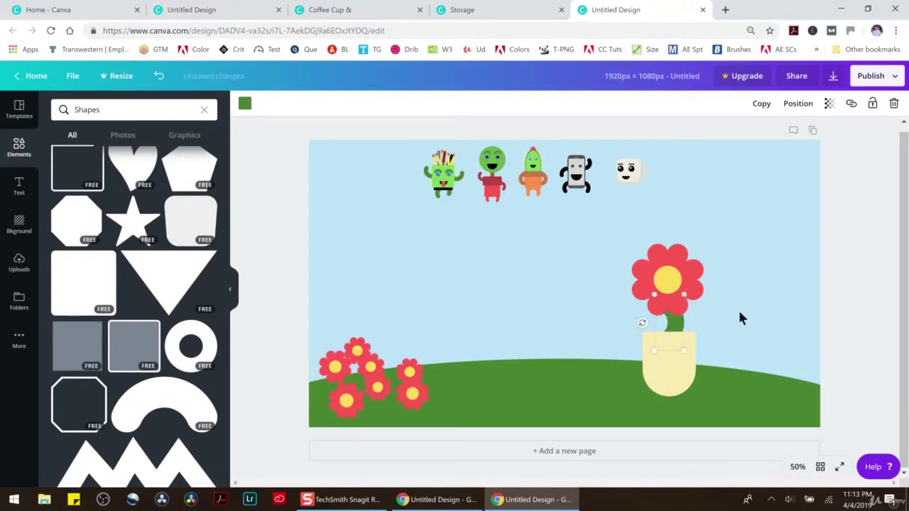
pyautogui.click(739, 319)
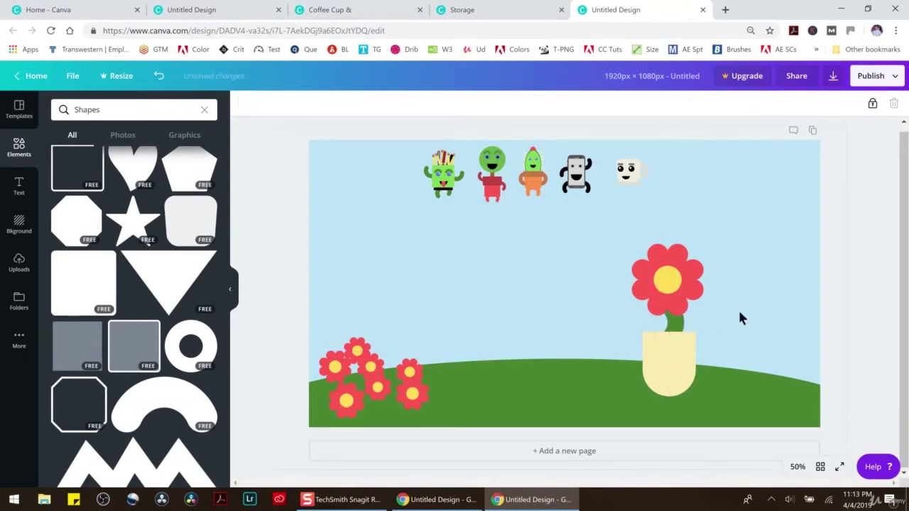
# Replace the curved stem with a rounded square, narrowed and shrunk into a straight stem between the flower and the pot
pyautogui.click(671, 319)
pyautogui.click(779, 370)
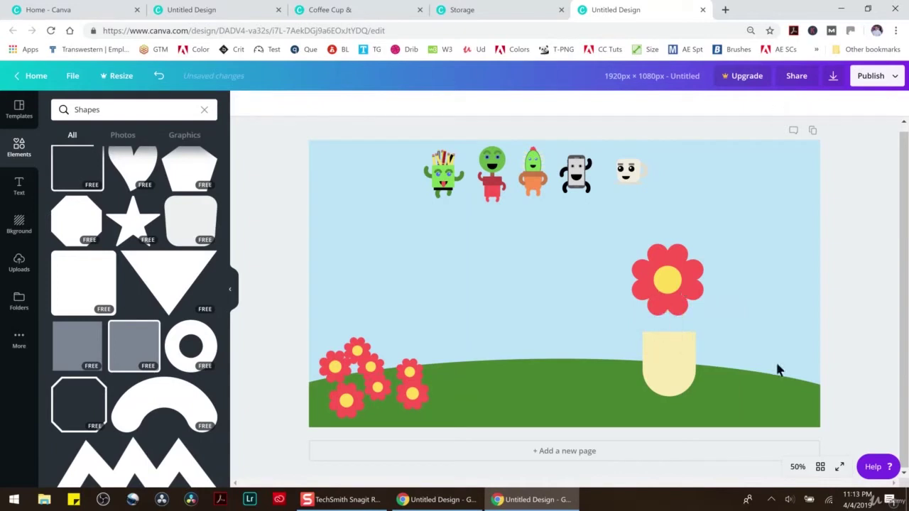
pyautogui.click(81, 264)
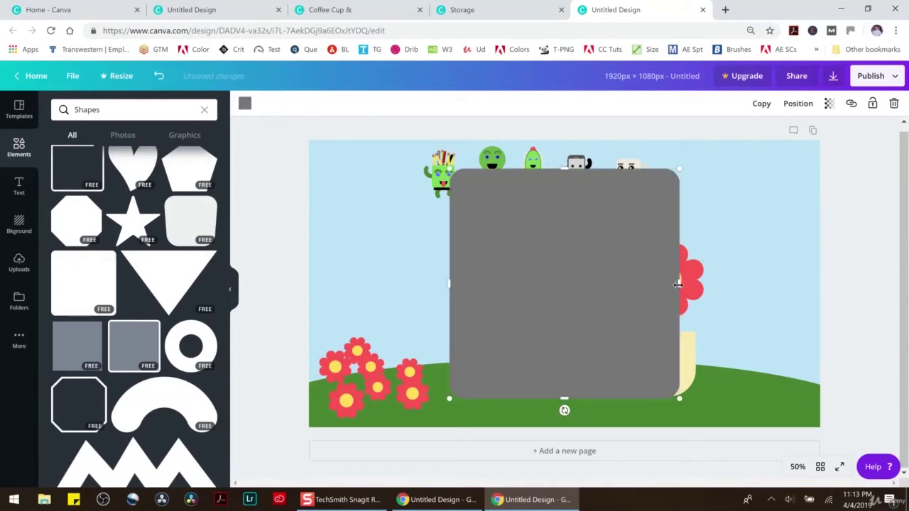
pyautogui.moveTo(531, 271); pyautogui.dragTo(529, 273)
pyautogui.moveTo(528, 169); pyautogui.dragTo(669, 318)
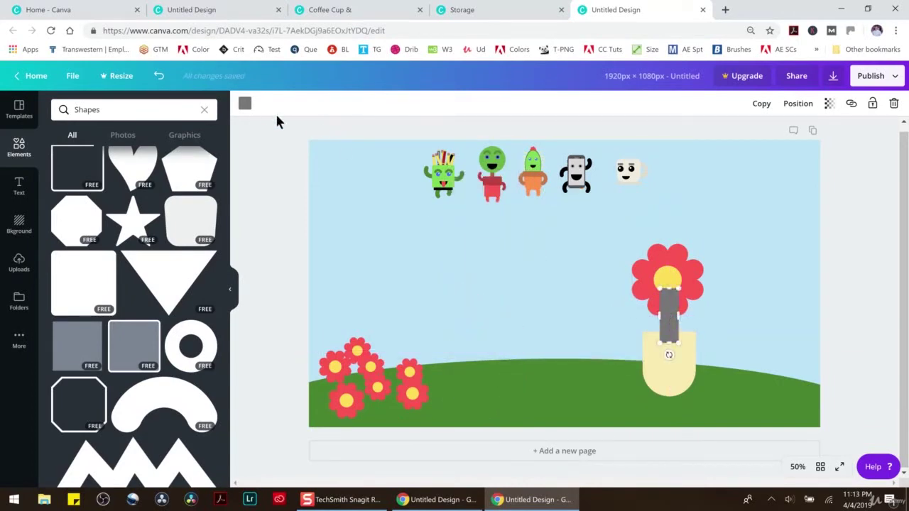
# Color the straight stem dark green and send it backward behind both the flower and the pot
pyautogui.click(244, 103)
pyautogui.click(148, 140)
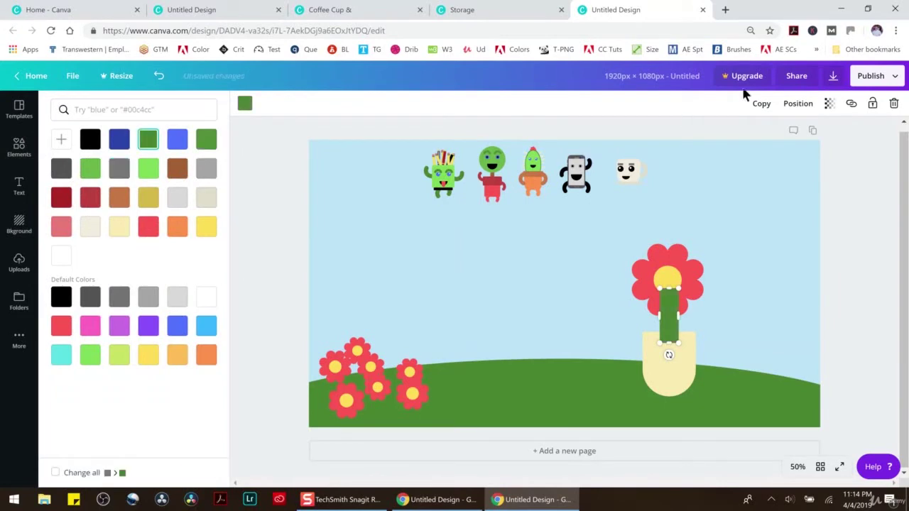
pyautogui.click(798, 104)
pyautogui.click(758, 152)
pyautogui.click(759, 152)
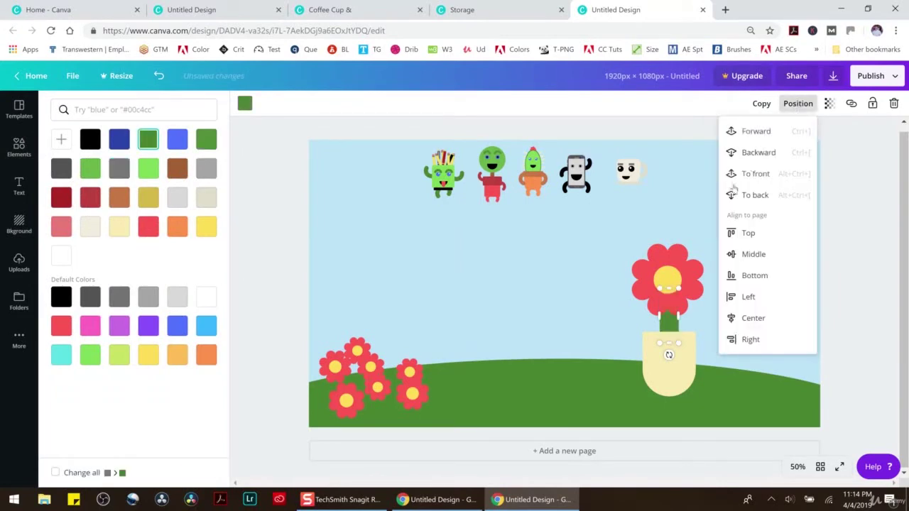
pyautogui.press('Escape')
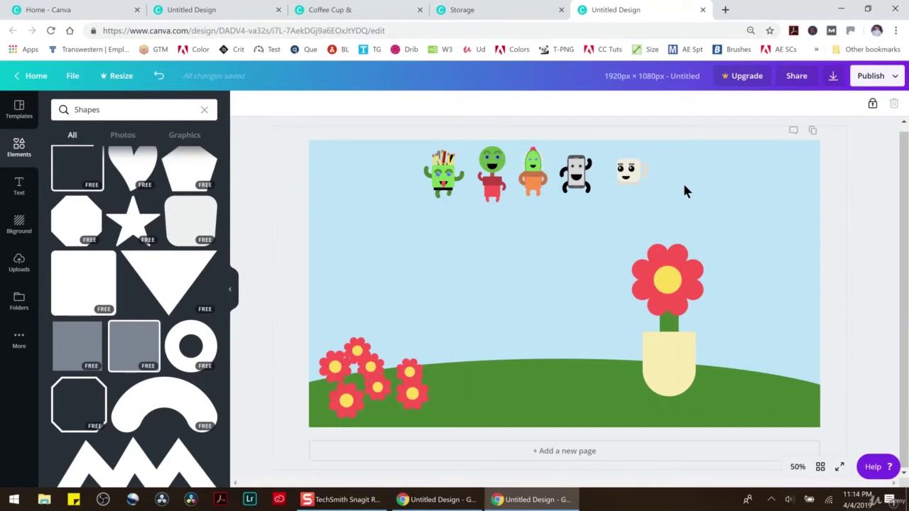
# Add a downward-pointing triangle, shrink it slightly wider than the pot, and place it over the pot's upper part
pyautogui.click(168, 265)
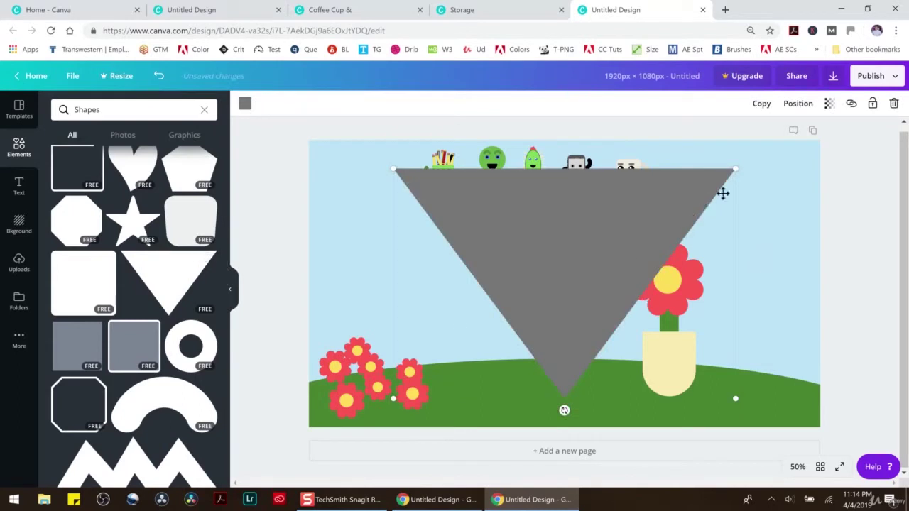
pyautogui.moveTo(737, 170); pyautogui.dragTo(490, 339)
pyautogui.moveTo(480, 350); pyautogui.dragTo(677, 347)
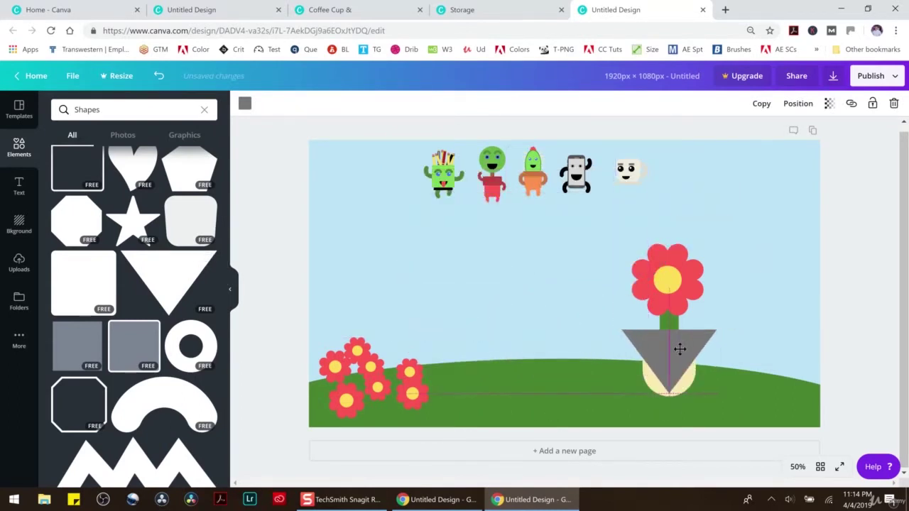
pyautogui.moveTo(717, 394); pyautogui.dragTo(660, 349)
pyautogui.moveTo(650, 344); pyautogui.dragTo(676, 342)
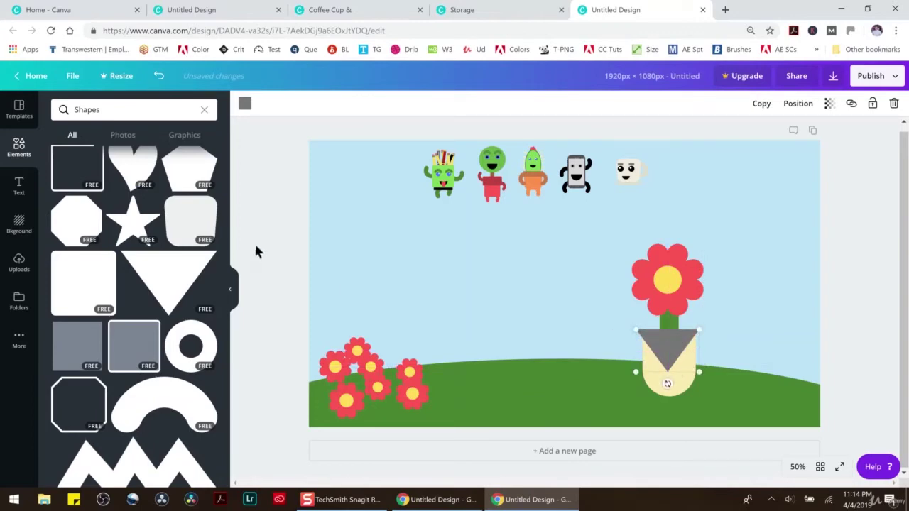
# Color the triangle the pot's pale cream yellow and center it on the pot as a flared rim
pyautogui.click(244, 105)
pyautogui.click(118, 226)
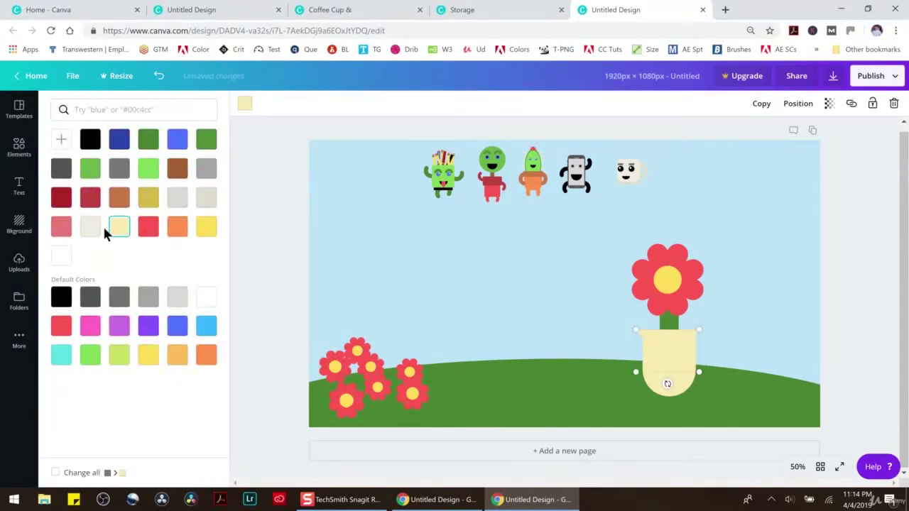
pyautogui.click(478, 280)
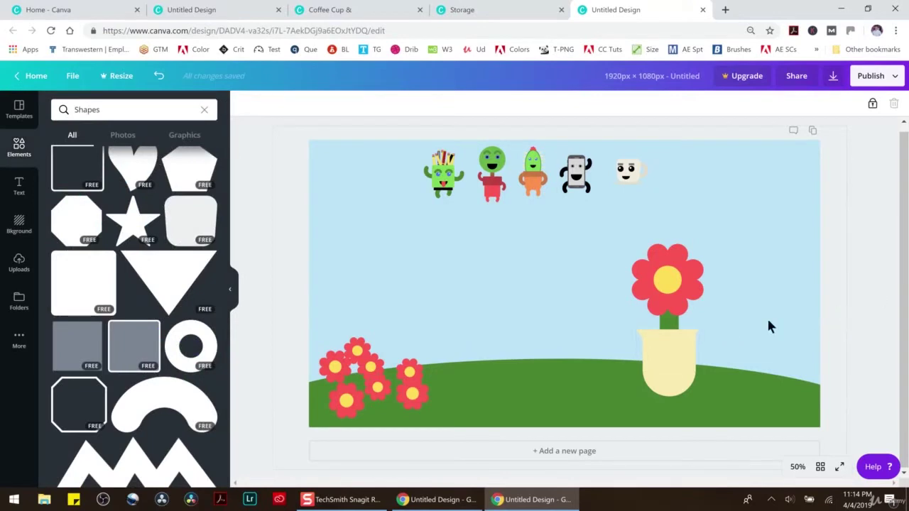
pyautogui.moveTo(668, 341); pyautogui.dragTo(669, 340)
pyautogui.click(745, 316)
# Add an upside-down copy of the cream triangle at the bottom of the pot as its flared base
pyautogui.click(684, 343)
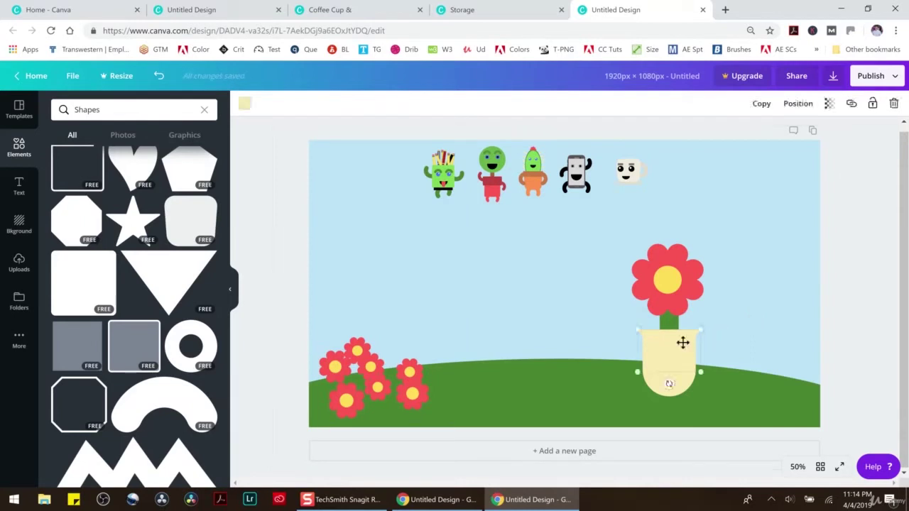
pyautogui.moveTo(674, 388); pyautogui.dragTo(671, 284)
pyautogui.hotkey('ctrl', 'z')
pyautogui.moveTo(663, 371)
pyautogui.mouseDown()
pyautogui.moveTo(661, 381)
pyautogui.moveTo(663, 359)
pyautogui.moveTo(663, 370)
pyautogui.mouseUp()
pyautogui.moveTo(662, 370); pyautogui.dragTo(661, 377)
pyautogui.press('Escape')
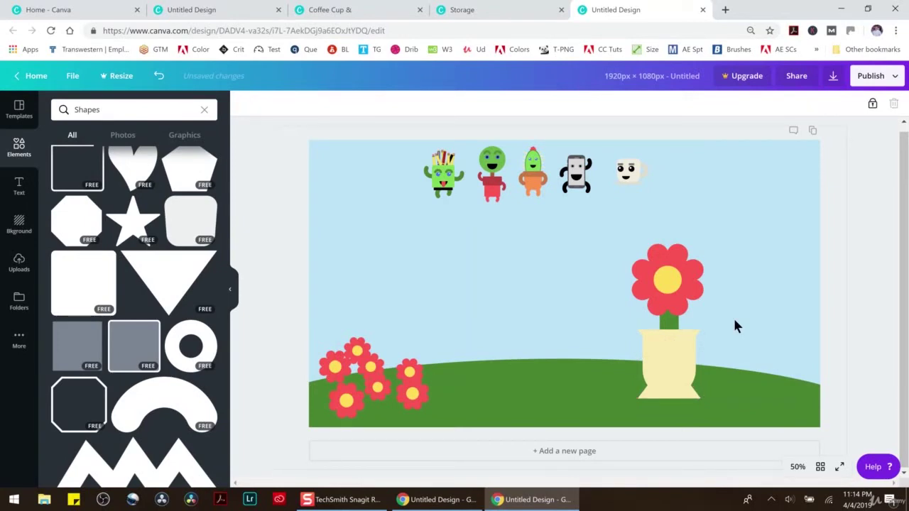
# Narrow the green stem between the flower and the pot and keep it centered under the flower
pyautogui.click(669, 323)
pyautogui.moveTo(668, 289); pyautogui.dragTo(665, 322)
pyautogui.click(735, 287)
# Copy the complete potted flower and paste it into the design with the computer monitor and padlock speech bubble
pyautogui.moveTo(609, 240); pyautogui.dragTo(732, 408)
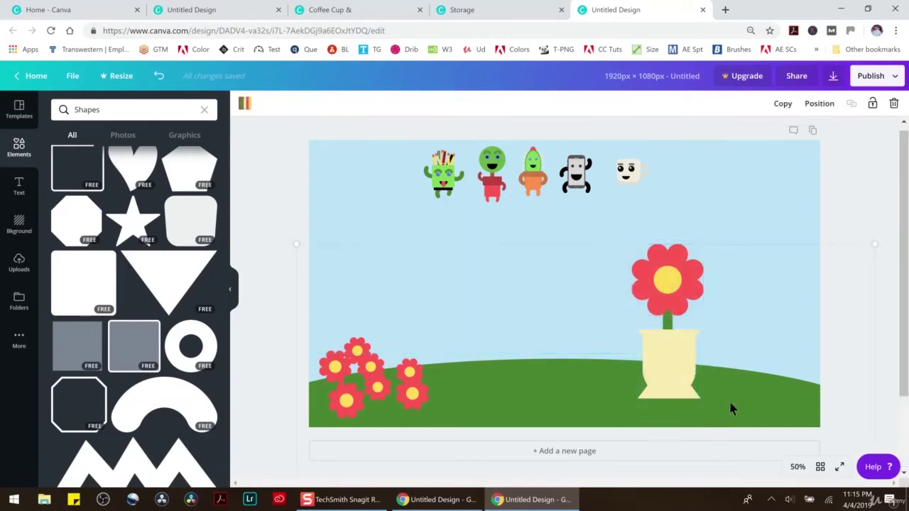
pyautogui.click(743, 219)
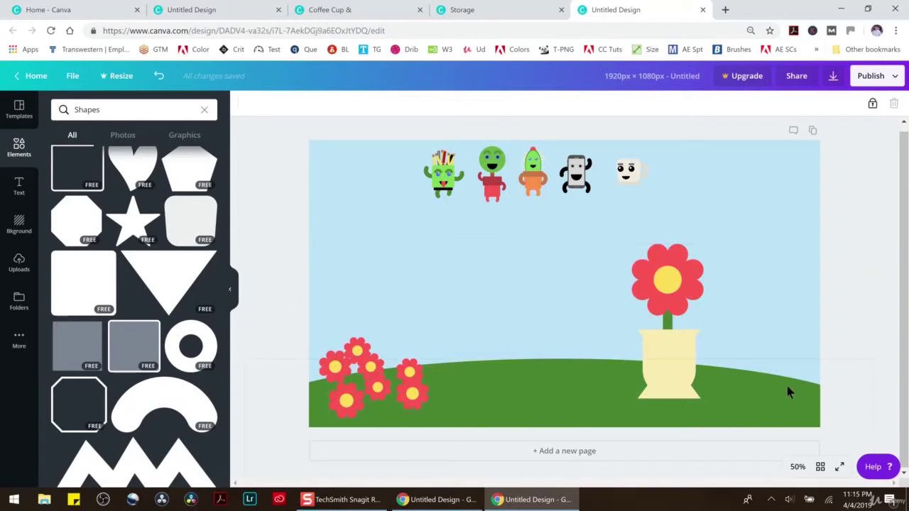
pyautogui.moveTo(607, 244); pyautogui.dragTo(712, 411)
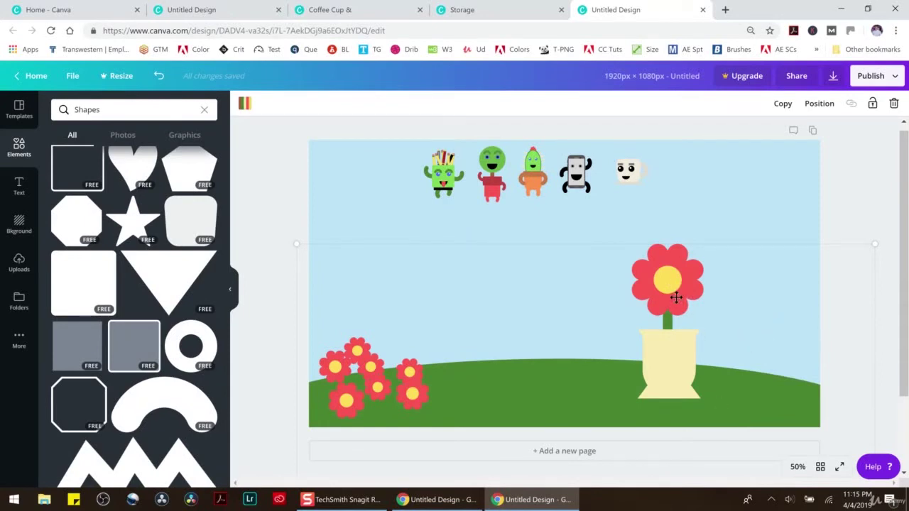
pyautogui.click(242, 9)
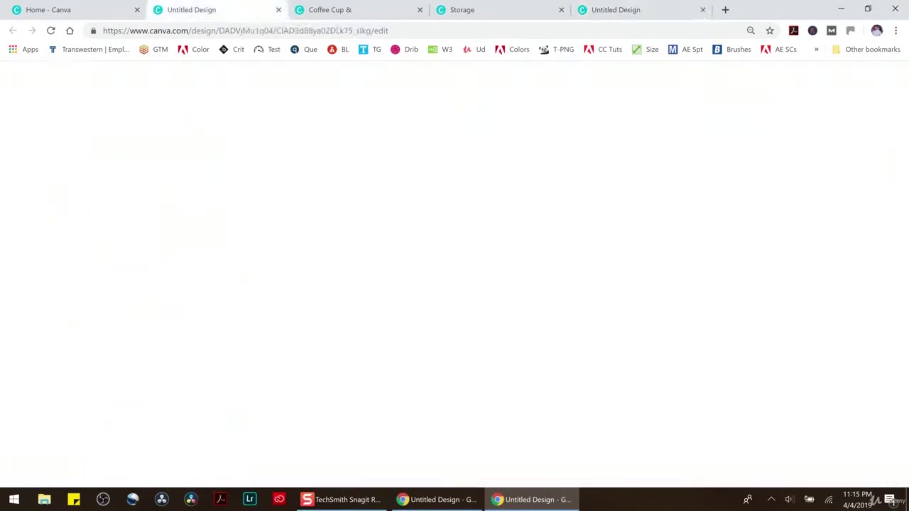
pyautogui.hotkey('ctrl', 'v')
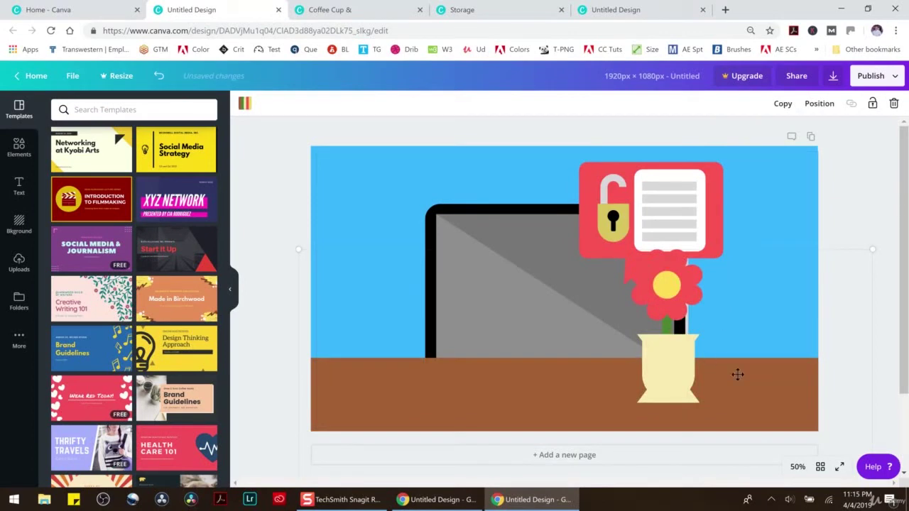
# Lower the pasted potted flower to the bottom edge of the desk and send it backward behind the monitor
pyautogui.moveTo(744, 401); pyautogui.dragTo(753, 412)
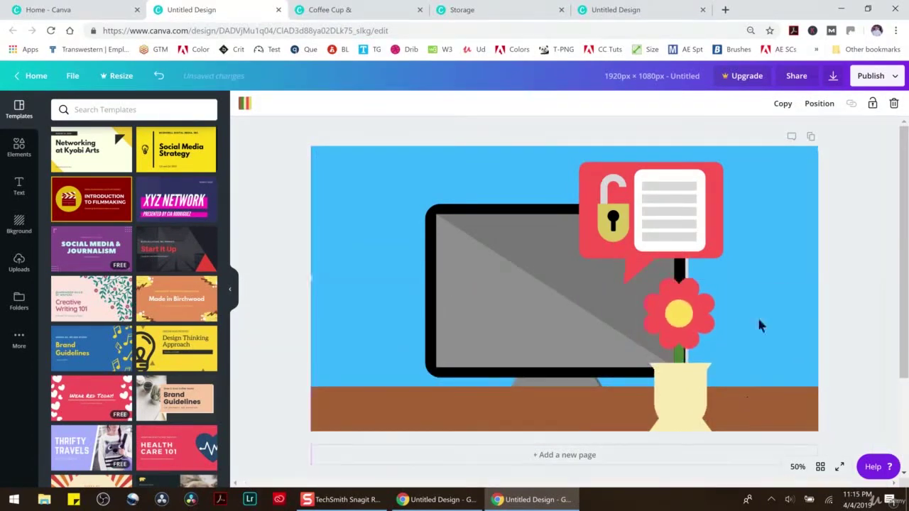
pyautogui.click(816, 103)
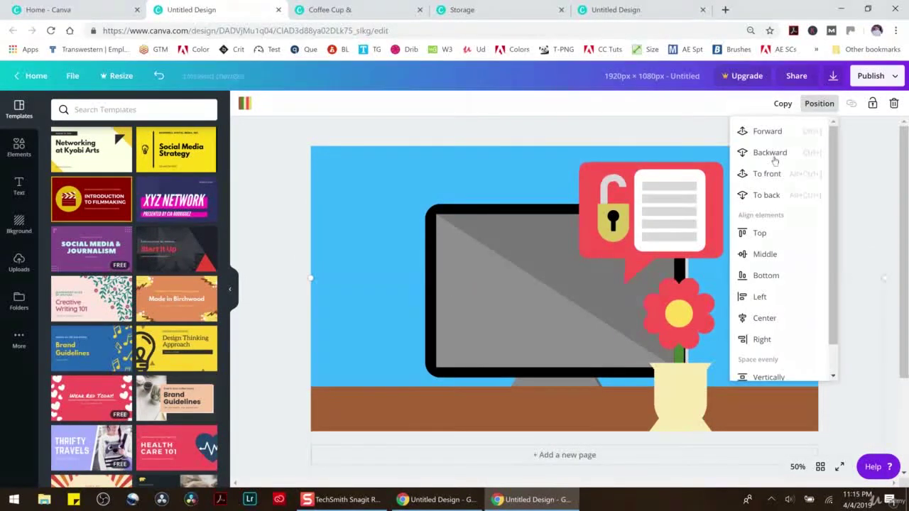
pyautogui.click(775, 161)
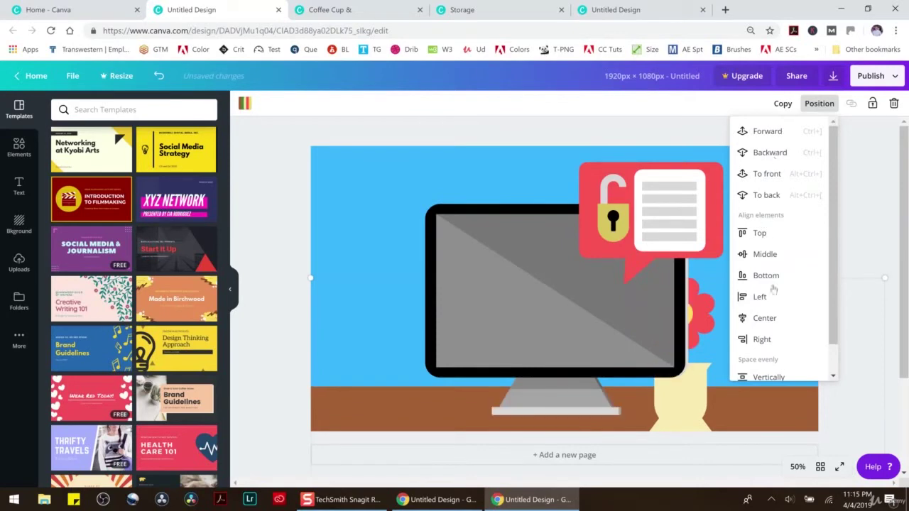
pyautogui.click(732, 392)
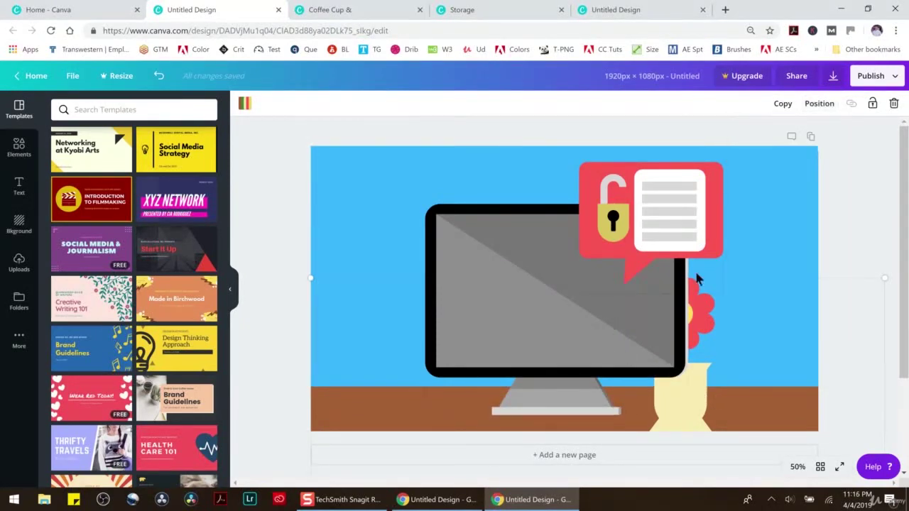
# Shift the computer monitor and the red padlock speech bubble to the left, uncovering the potted flower
pyautogui.click(541, 314)
pyautogui.moveTo(555, 310); pyautogui.dragTo(495, 310)
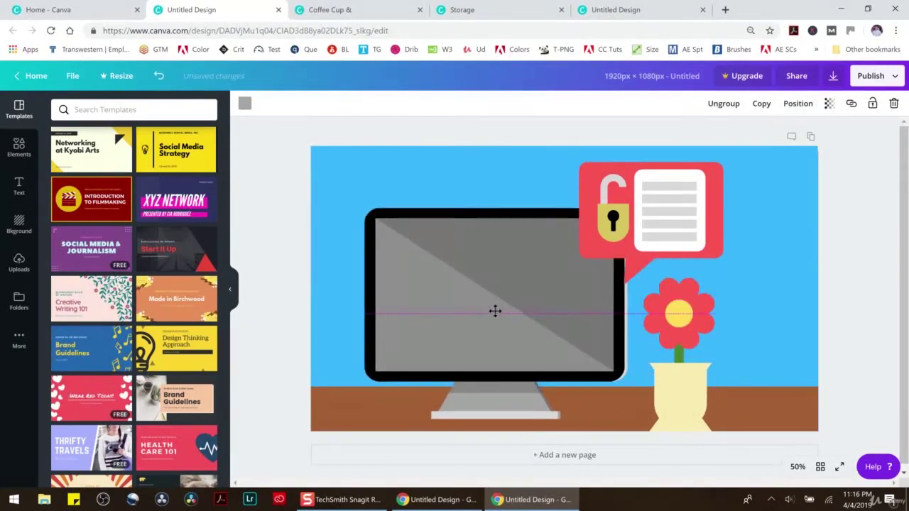
pyautogui.moveTo(666, 217); pyautogui.dragTo(612, 217)
# Lock the brown desk rectangle and move the whole potted flower farther right and slightly up on the desk
pyautogui.click(689, 386)
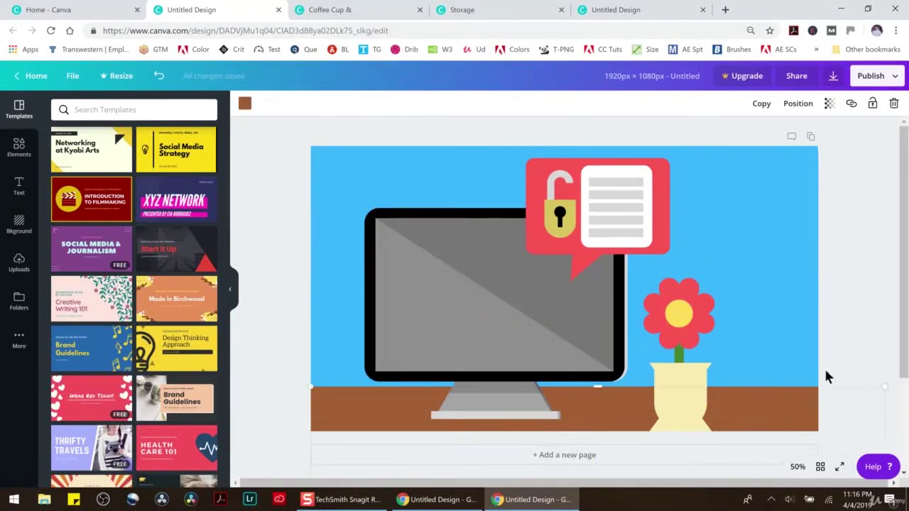
pyautogui.click(872, 104)
pyautogui.moveTo(845, 416); pyautogui.dragTo(740, 311)
pyautogui.click(853, 130)
pyautogui.moveTo(797, 223); pyautogui.dragTo(700, 218)
pyautogui.click(678, 348)
pyautogui.moveTo(678, 348); pyautogui.dragTo(734, 335)
pyautogui.click(854, 304)
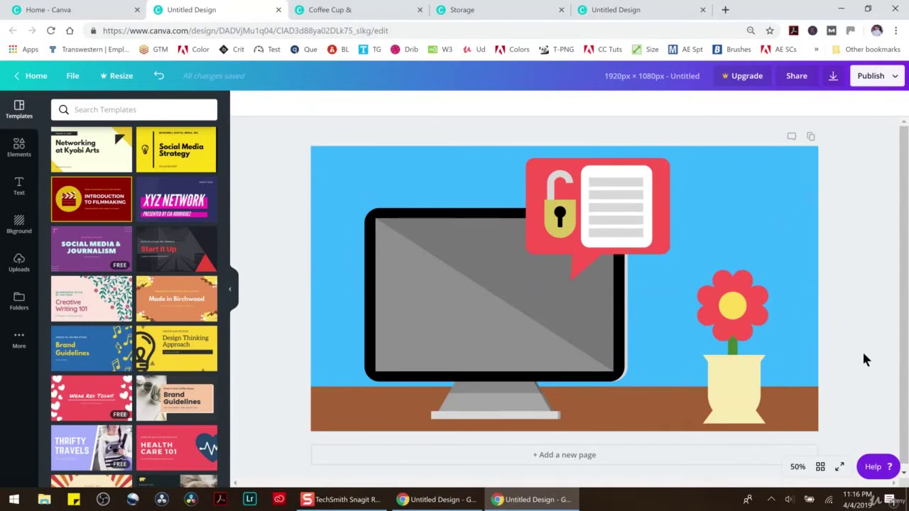
# Return to the green hill design and delete the potted flower there, including its bloom, stem and all pot pieces
pyautogui.click(615, 9)
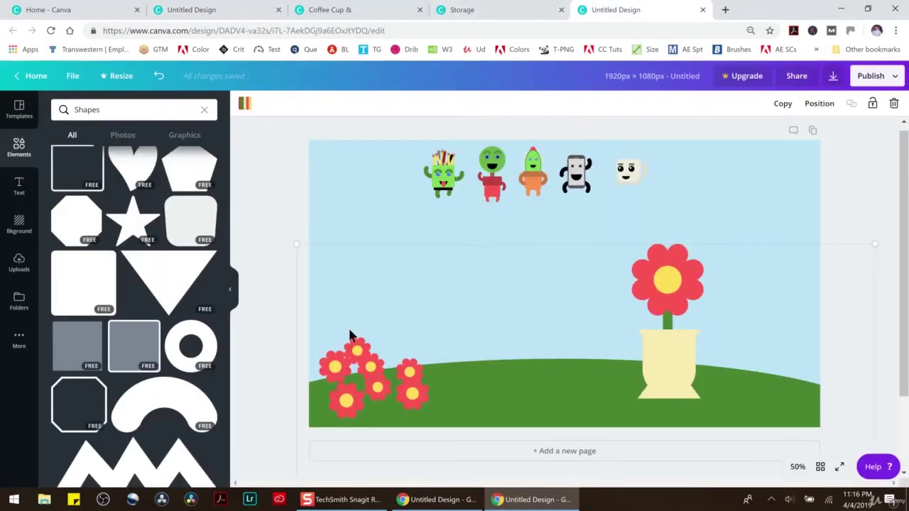
pyautogui.click(371, 359)
pyautogui.click(666, 281)
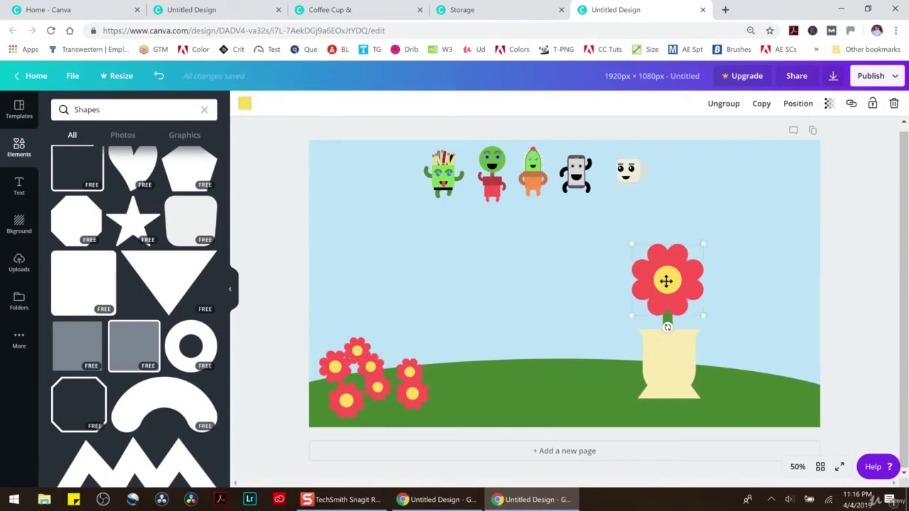
pyautogui.press('Delete')
pyautogui.click(669, 312)
pyautogui.press('Delete')
pyautogui.click(674, 367)
pyautogui.click(672, 395)
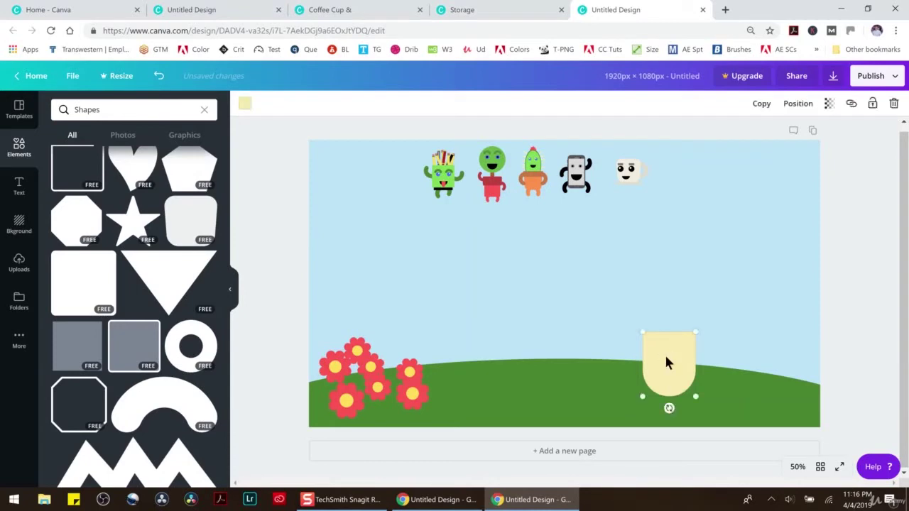
pyautogui.press('Delete')
# Duplicate a small red flower from the flower bed, move the copy into the sky and enlarge it
pyautogui.click(370, 369)
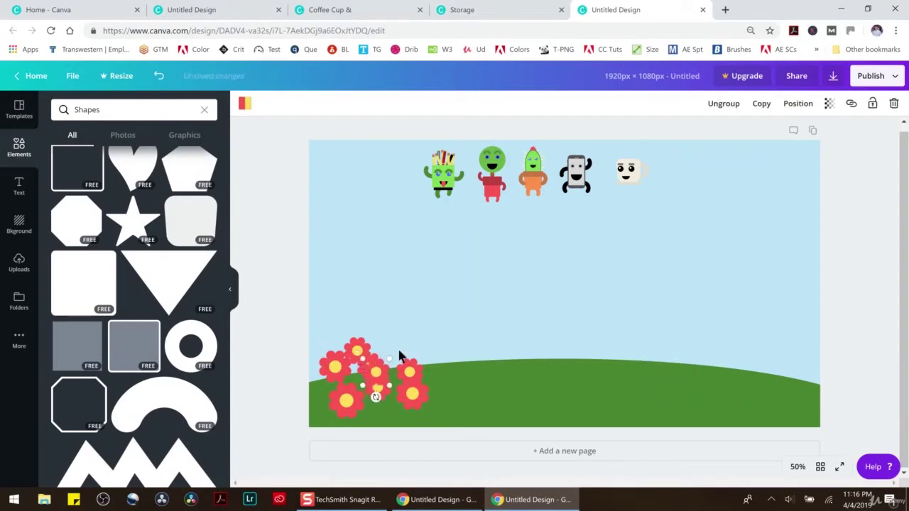
pyautogui.moveTo(382, 372); pyautogui.dragTo(395, 346)
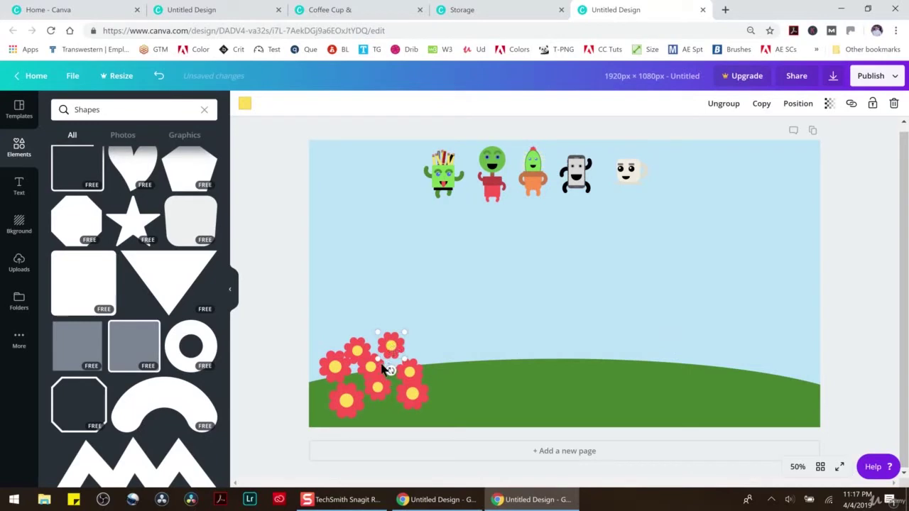
pyautogui.moveTo(391, 346); pyautogui.dragTo(633, 284)
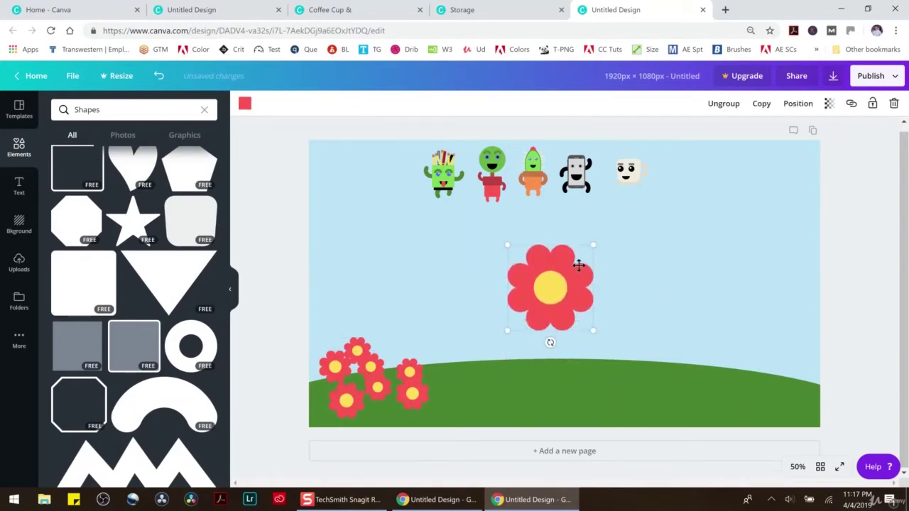
# Recolor all four petal pairs of the enlarged flower from the default purple swatch, keeping its yellow center
pyautogui.click(245, 103)
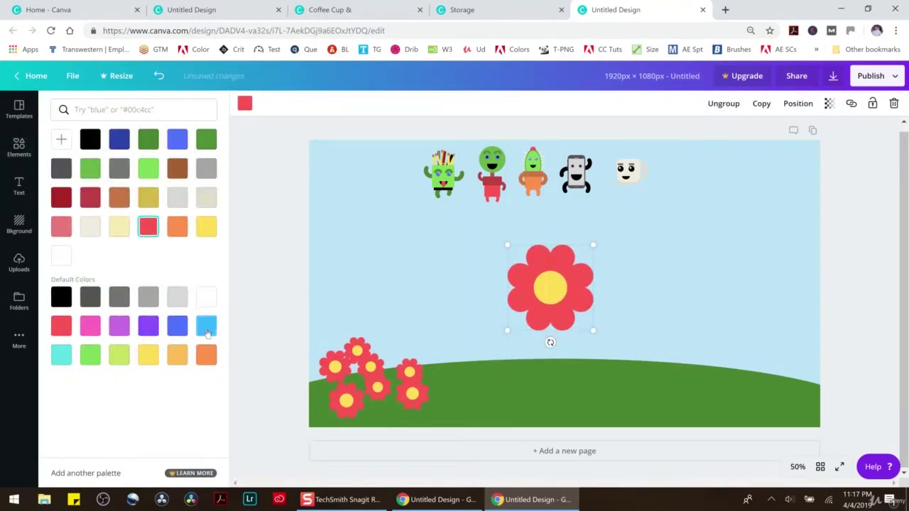
pyautogui.click(120, 326)
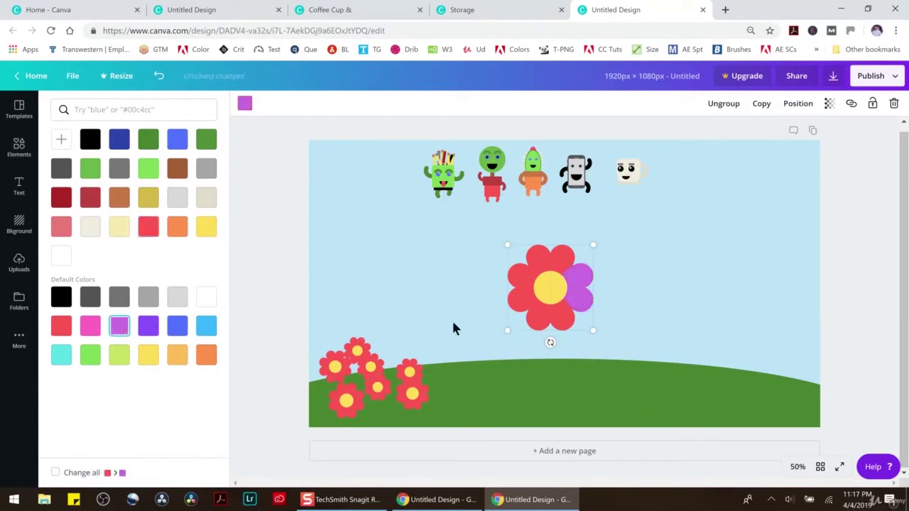
pyautogui.click(520, 297)
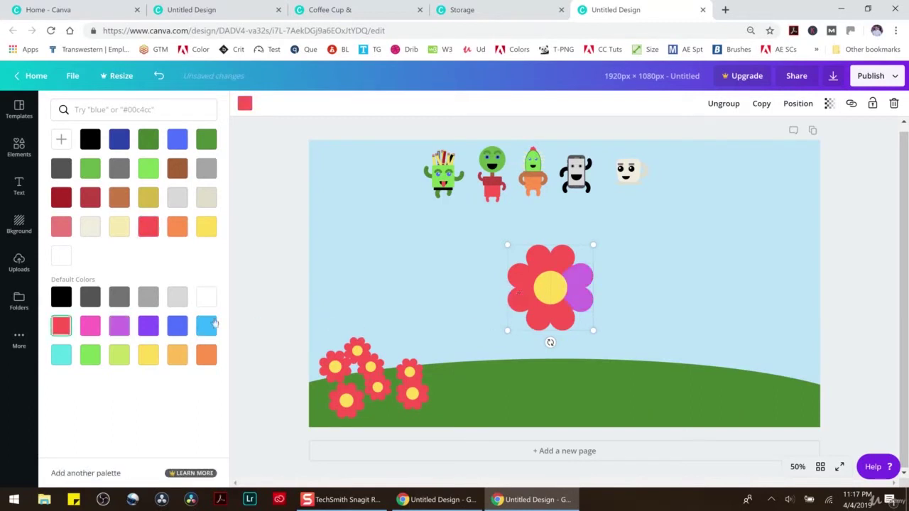
pyautogui.click(119, 326)
pyautogui.click(560, 260)
pyautogui.click(120, 326)
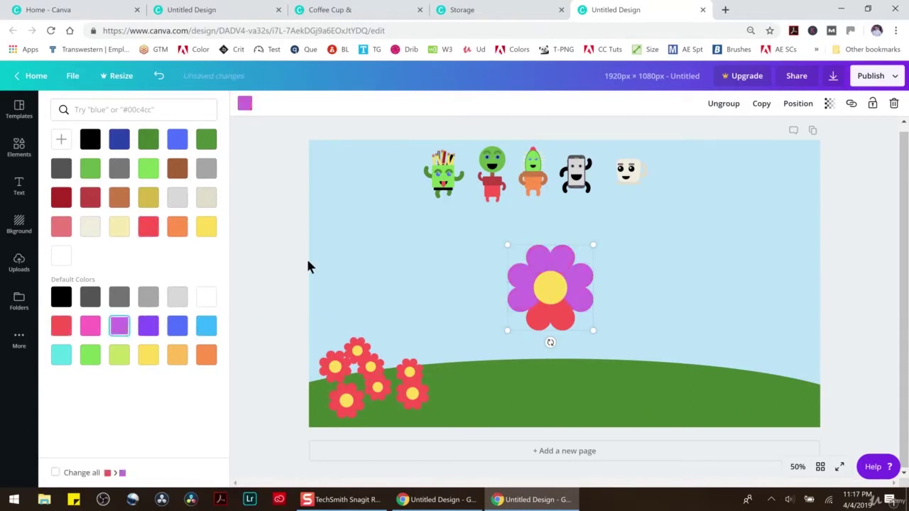
pyautogui.click(558, 313)
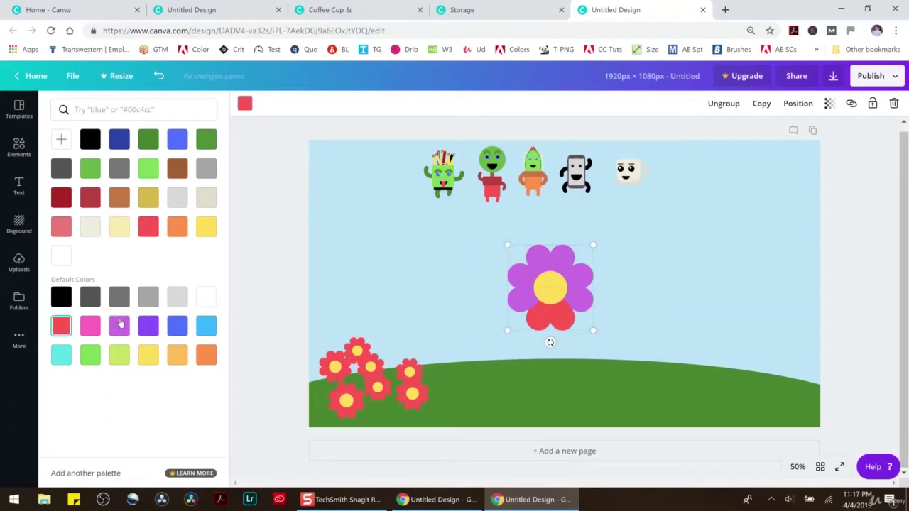
pyautogui.click(119, 326)
# Shrink the purple flower to the size of the bed flowers, place one in the bed and make several copies
pyautogui.moveTo(593, 330); pyautogui.dragTo(391, 377)
pyautogui.hotkey('ctrl', 'd')
pyautogui.hotkey('ctrl', 'd')
pyautogui.hotkey('ctrl', 'd')
pyautogui.hotkey('ctrl', 'd')
pyautogui.hotkey('ctrl', 'd')
pyautogui.hotkey('ctrl', 'd')
pyautogui.hotkey('ctrl', 'd')
pyautogui.hotkey('ctrl', 'd')
# Place a second purple flower among the red ones and send both purple flowers in the bed backward
pyautogui.click(550, 287)
pyautogui.moveTo(548, 286); pyautogui.dragTo(352, 378)
pyautogui.click(798, 104)
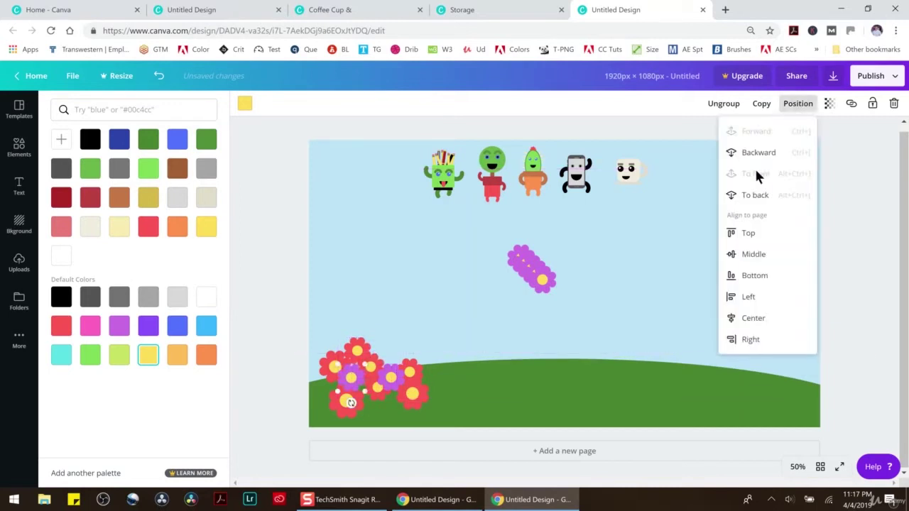
pyautogui.click(760, 153)
pyautogui.click(392, 379)
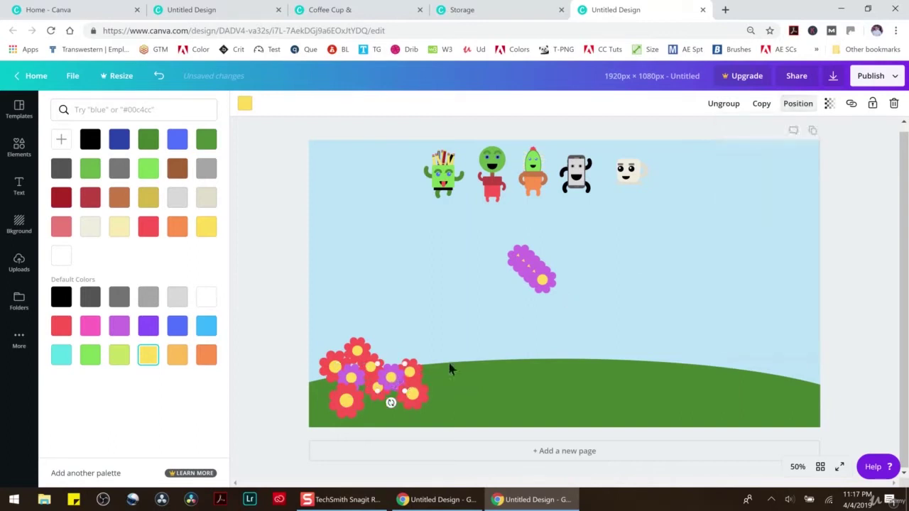
pyautogui.click(793, 107)
pyautogui.click(777, 158)
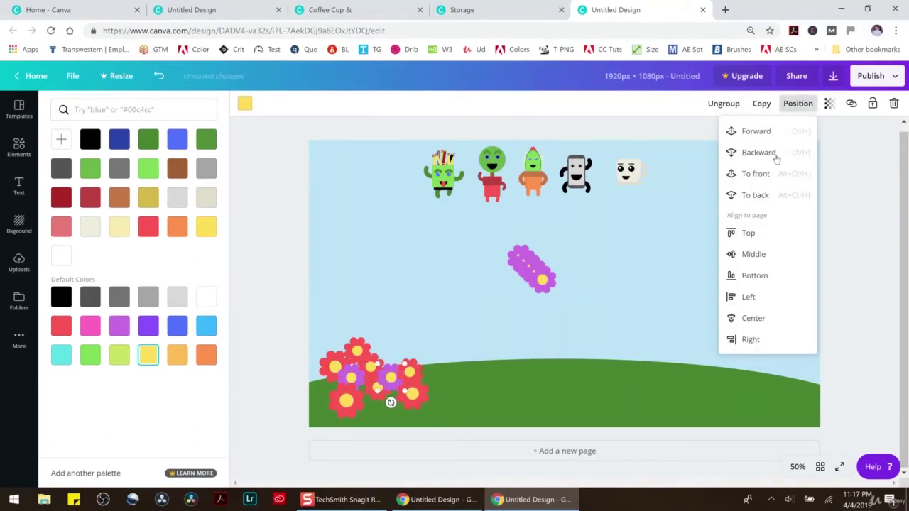
pyautogui.click(776, 158)
# Place another purple flower at the top of the bed and layer it behind the neighboring red flowers
pyautogui.click(549, 282)
pyautogui.moveTo(541, 301); pyautogui.dragTo(380, 348)
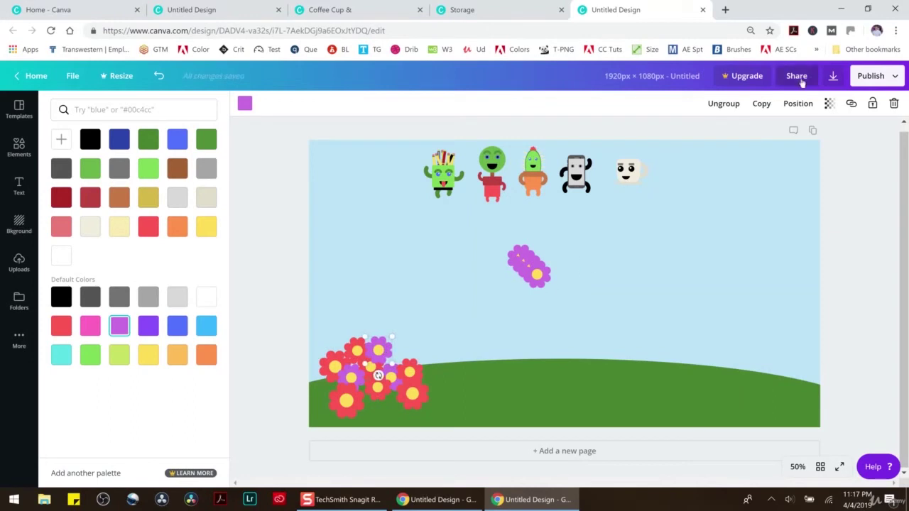
pyautogui.click(798, 103)
# Distribute the remaining purple flowers around the bed's right, lower, left and upper-left edges, making the right one slightly larger
pyautogui.moveTo(553, 272); pyautogui.dragTo(444, 365)
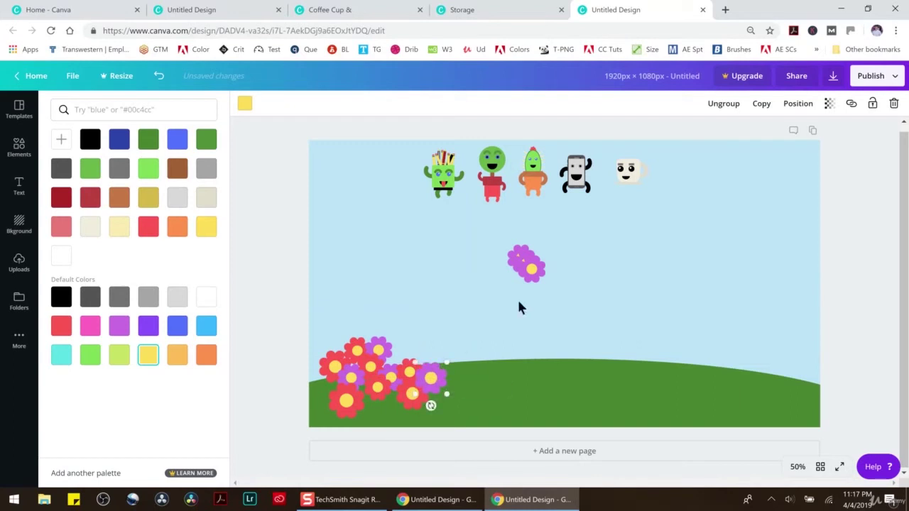
pyautogui.moveTo(526, 267); pyautogui.dragTo(371, 406)
pyautogui.moveTo(524, 277); pyautogui.dragTo(324, 387)
pyautogui.moveTo(524, 260); pyautogui.dragTo(341, 343)
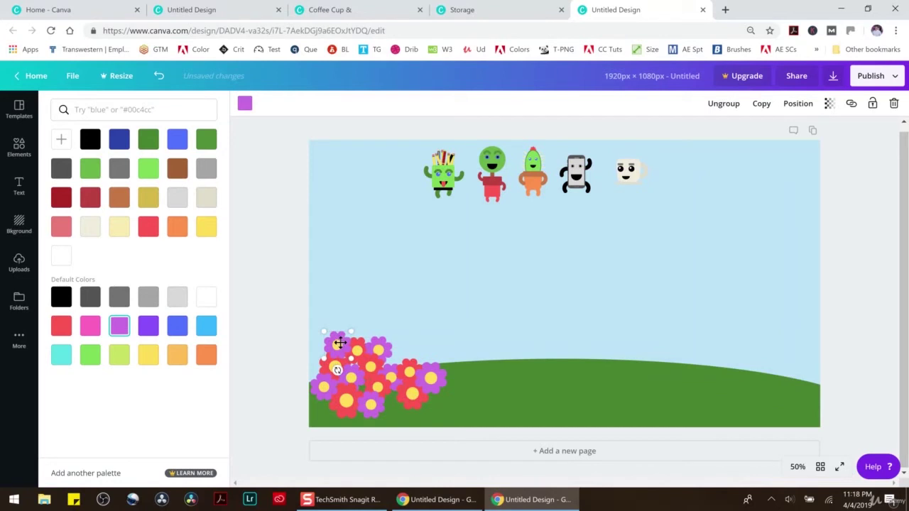
# Enlarge a copy of the purple flower in the sky and recolor its right petals custom pink #f64eb3
pyautogui.moveTo(353, 347); pyautogui.dragTo(545, 250)
pyautogui.moveTo(504, 277); pyautogui.dragTo(525, 272)
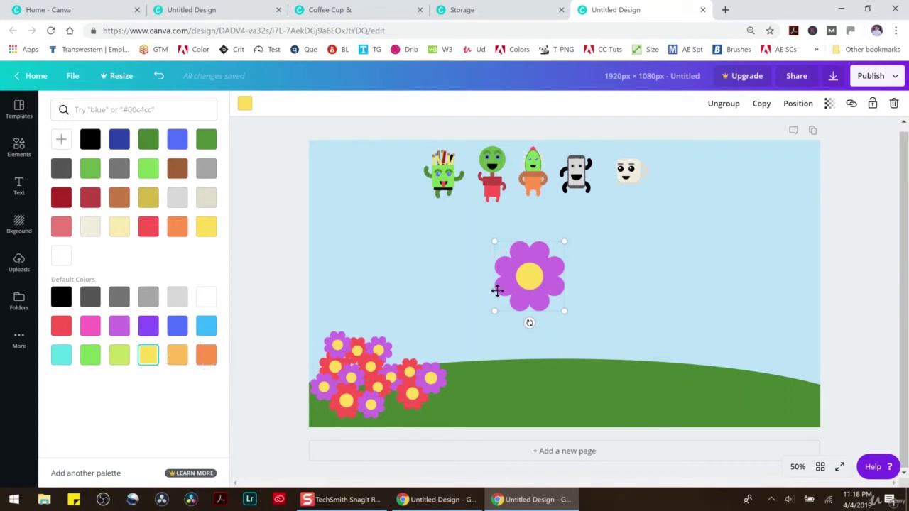
pyautogui.click(552, 276)
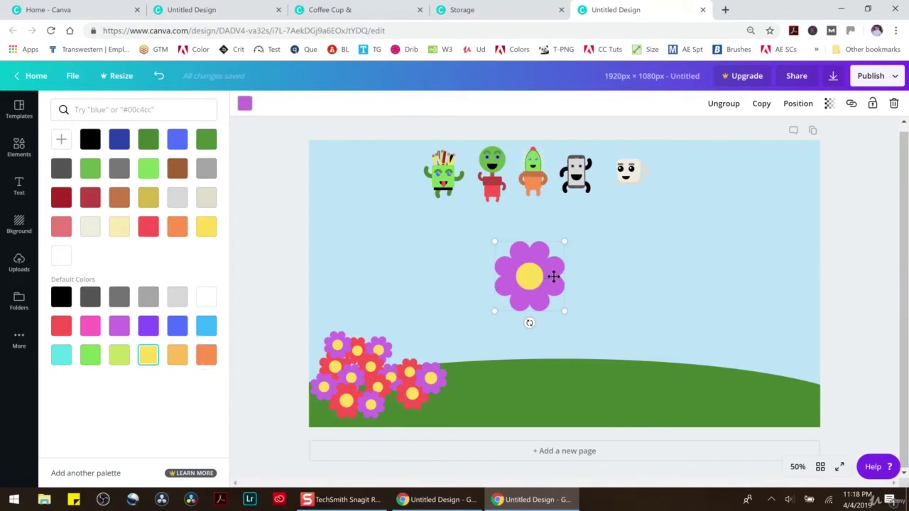
pyautogui.click(209, 363)
pyautogui.click(62, 140)
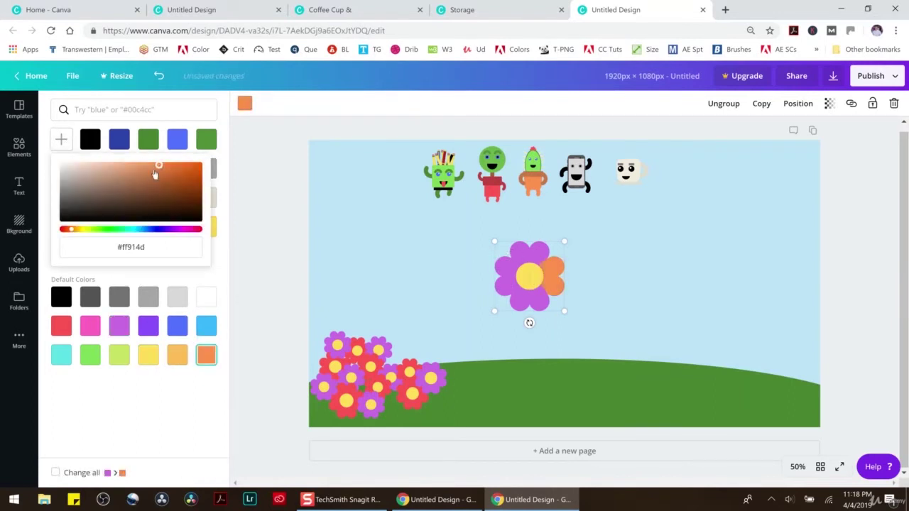
pyautogui.moveTo(159, 169)
pyautogui.mouseDown()
pyautogui.moveTo(156, 185)
pyautogui.moveTo(132, 178)
pyautogui.moveTo(125, 203)
pyautogui.moveTo(149, 177)
pyautogui.moveTo(165, 176)
pyautogui.mouseUp()
pyautogui.click(78, 232)
pyautogui.moveTo(79, 231); pyautogui.dragTo(186, 240)
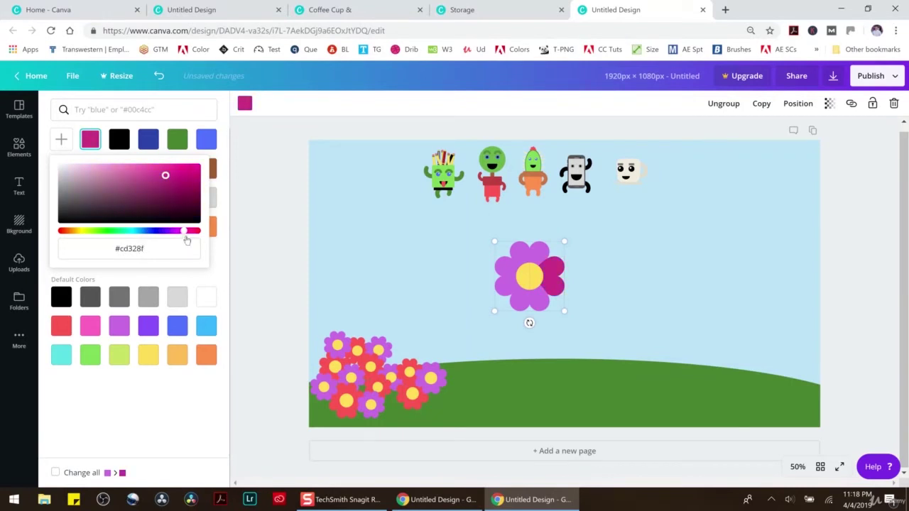
pyautogui.moveTo(157, 183); pyautogui.dragTo(155, 168)
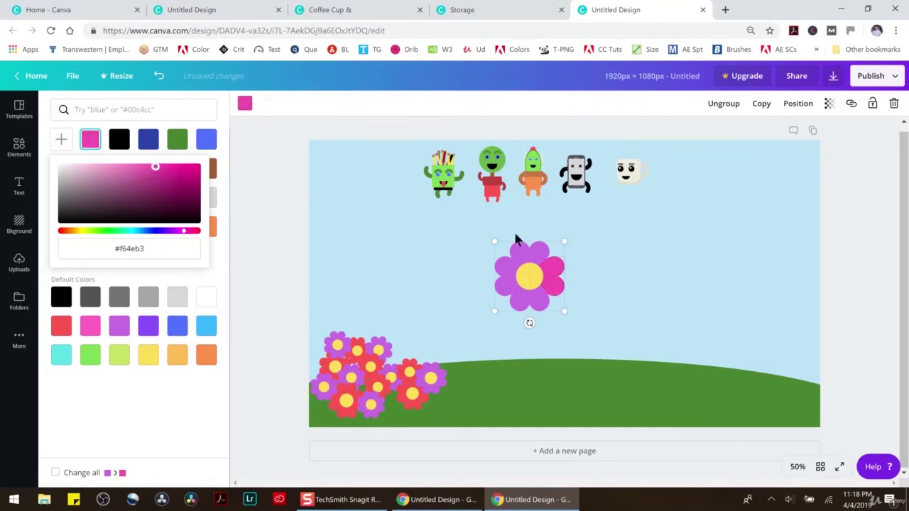
# Recolor the large flower's remaining purple petals with the same custom pink
pyautogui.click(556, 254)
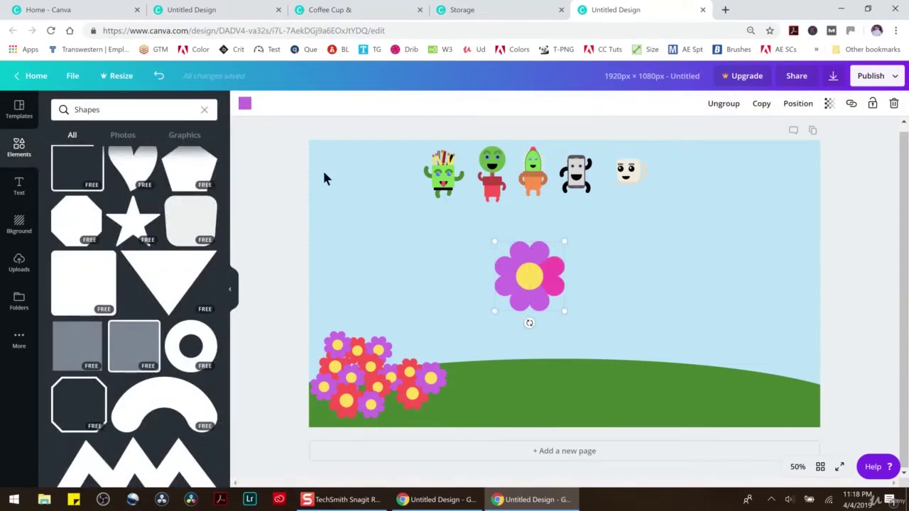
pyautogui.click(244, 103)
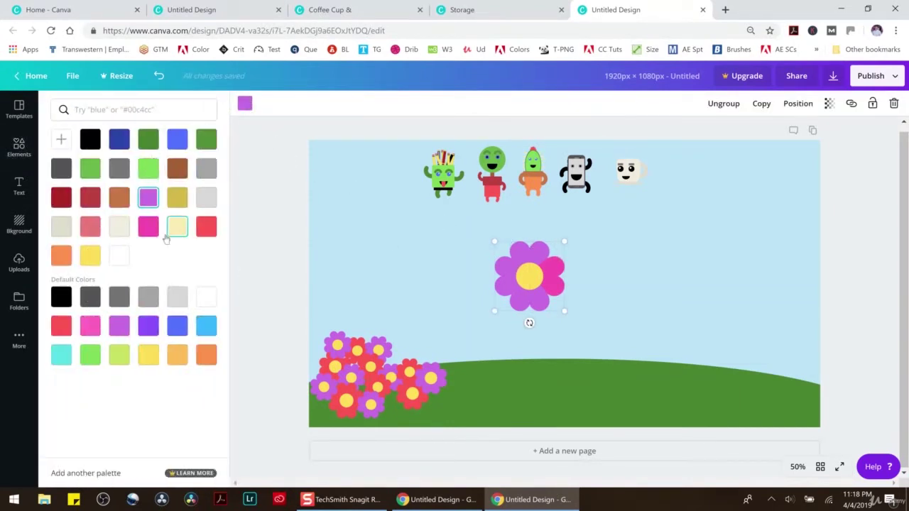
pyautogui.click(157, 234)
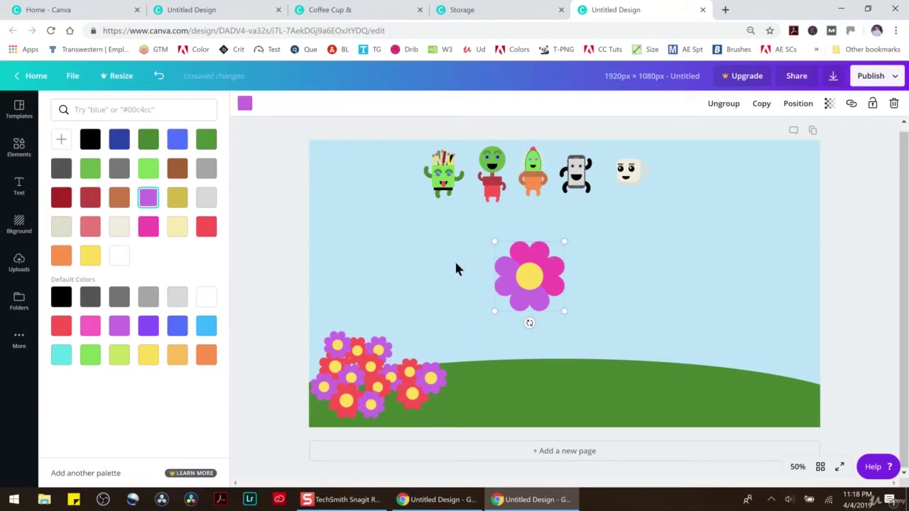
pyautogui.click(454, 259)
pyautogui.click(510, 277)
pyautogui.click(244, 105)
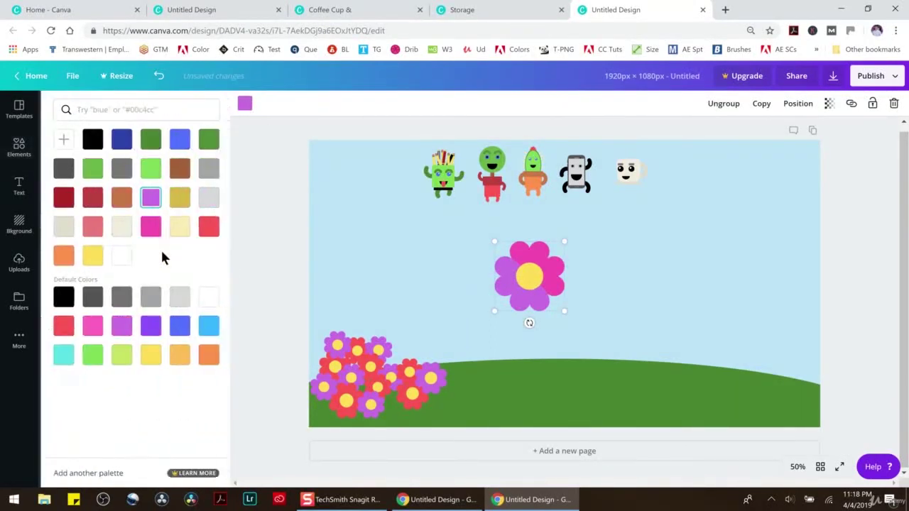
pyautogui.click(148, 226)
pyautogui.click(148, 198)
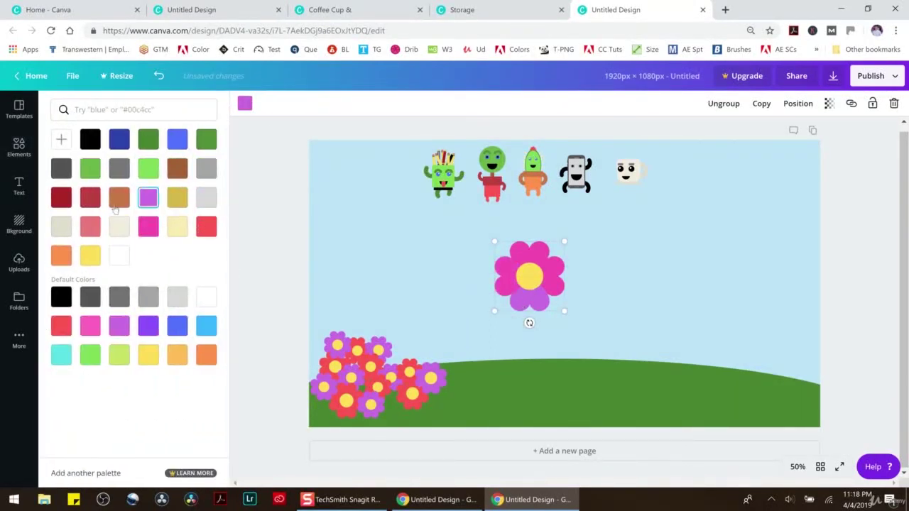
pyautogui.click(152, 234)
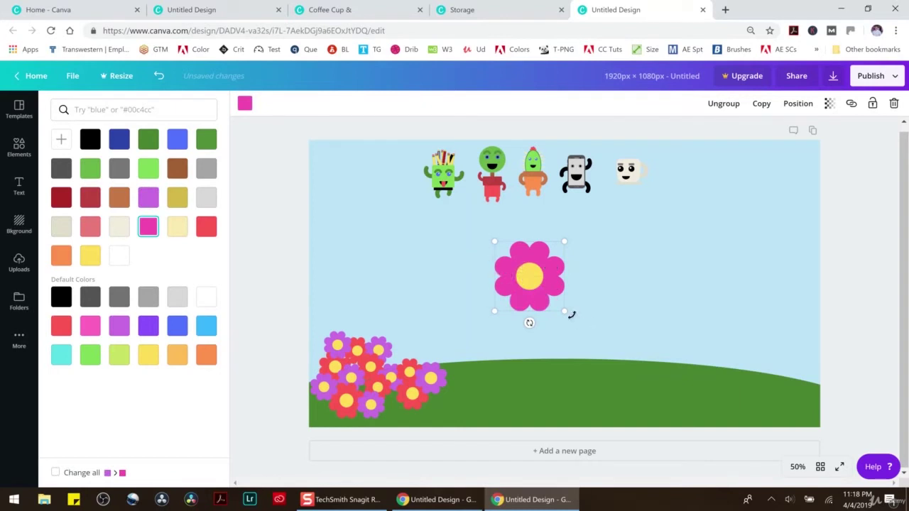
# Shrink the pink flower to bed size, duplicate it, place two along the bed's upper right and send the rightmost one backward
pyautogui.moveTo(567, 312)
pyautogui.mouseDown()
pyautogui.moveTo(529, 275)
pyautogui.moveTo(538, 280)
pyautogui.moveTo(396, 356)
pyautogui.mouseUp()
pyautogui.moveTo(531, 271); pyautogui.dragTo(421, 349)
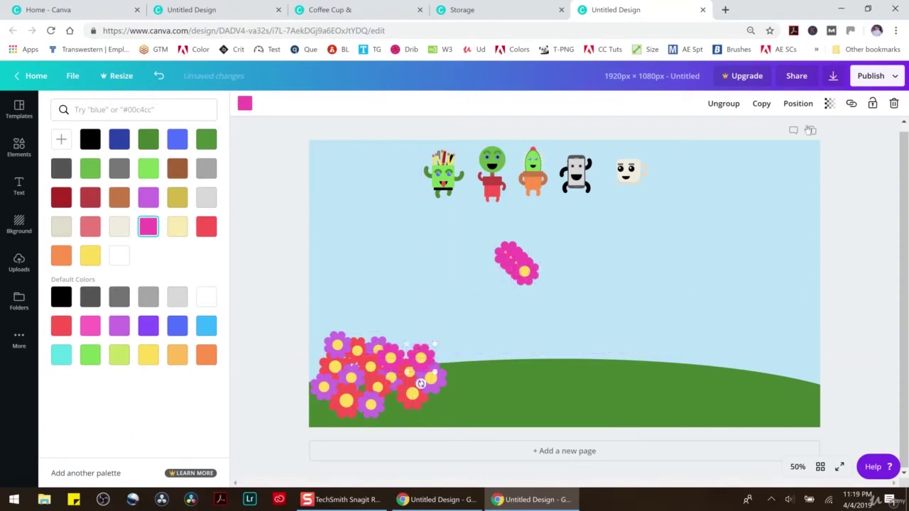
pyautogui.click(797, 103)
pyautogui.click(774, 154)
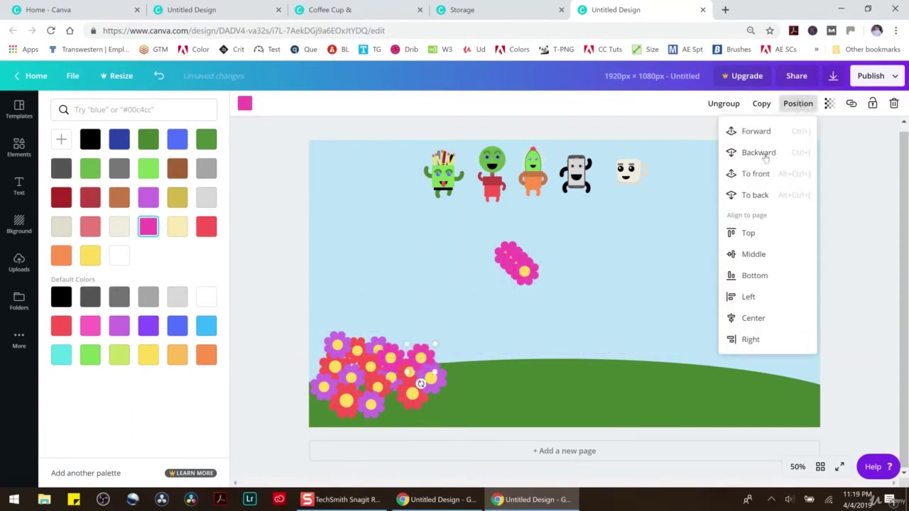
# Distribute the remaining pink flowers around the bed's lower edge, center, lower-left corner and upper left
pyautogui.click(535, 273)
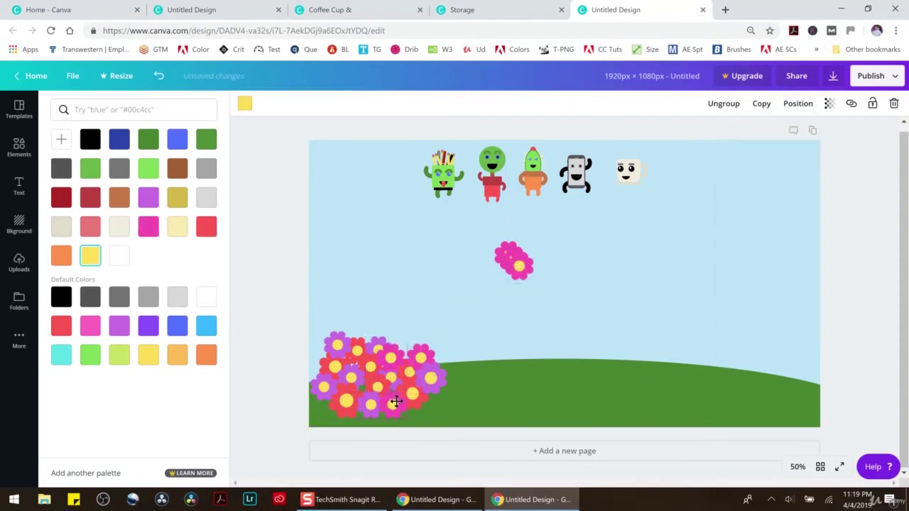
pyautogui.moveTo(527, 273); pyautogui.dragTo(371, 381)
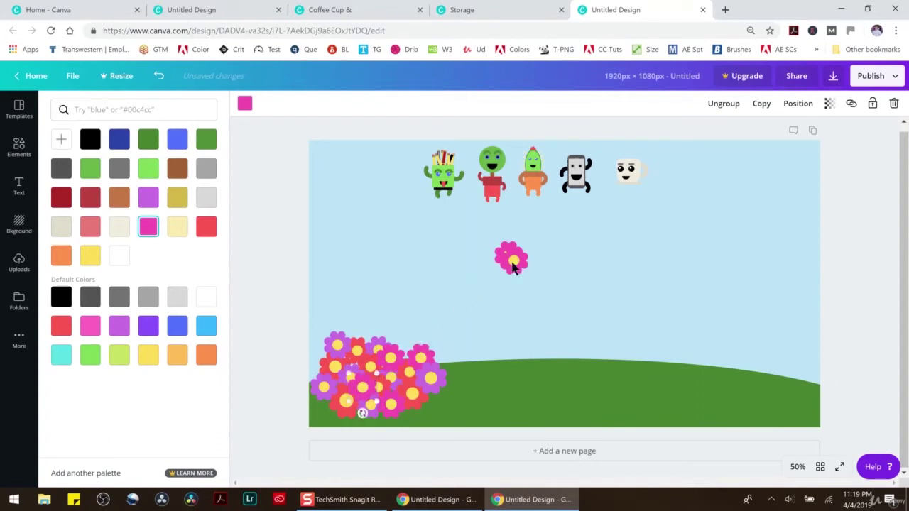
pyautogui.moveTo(512, 260); pyautogui.dragTo(485, 277)
pyautogui.moveTo(393, 319); pyautogui.dragTo(324, 409)
pyautogui.click(793, 109)
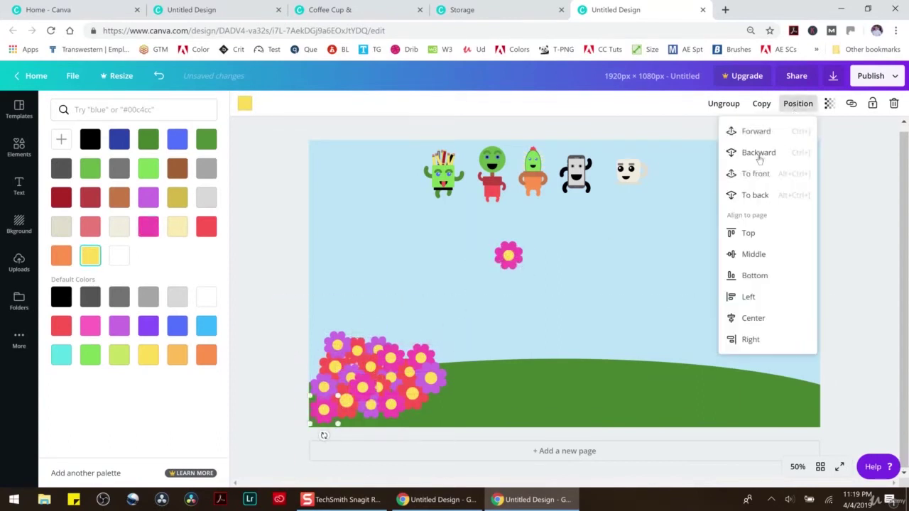
pyautogui.moveTo(513, 256); pyautogui.dragTo(338, 348)
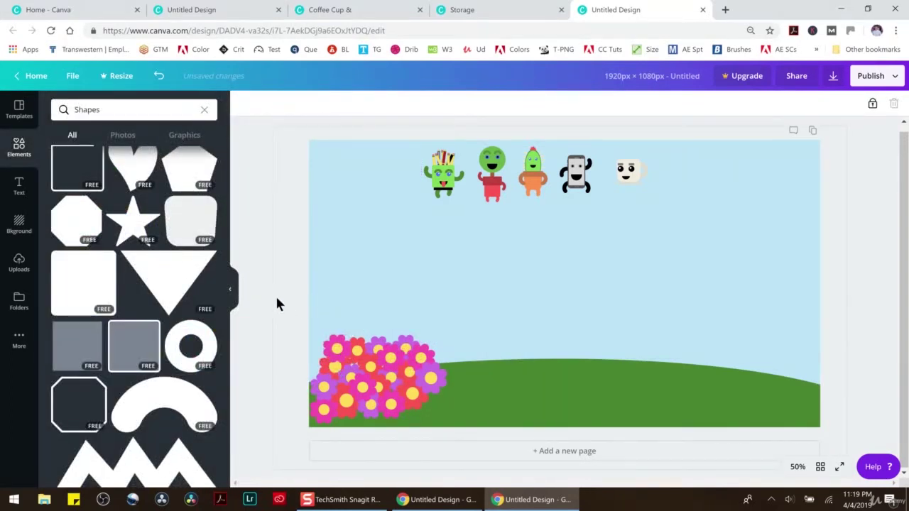
# Delete the stray element lying along the top of the hill
pyautogui.moveTo(277, 304); pyautogui.dragTo(463, 440)
pyautogui.click(839, 170)
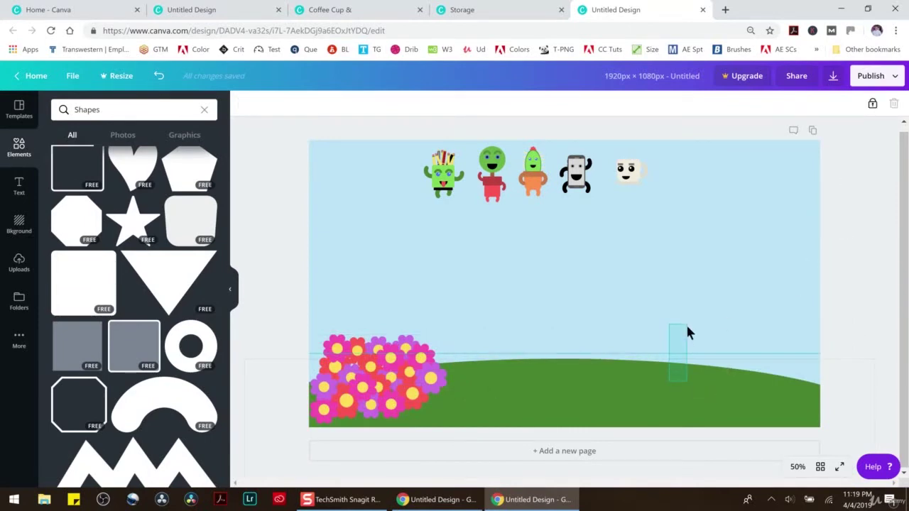
pyautogui.click(669, 353)
pyautogui.moveTo(587, 352); pyautogui.dragTo(599, 253)
pyautogui.click(894, 104)
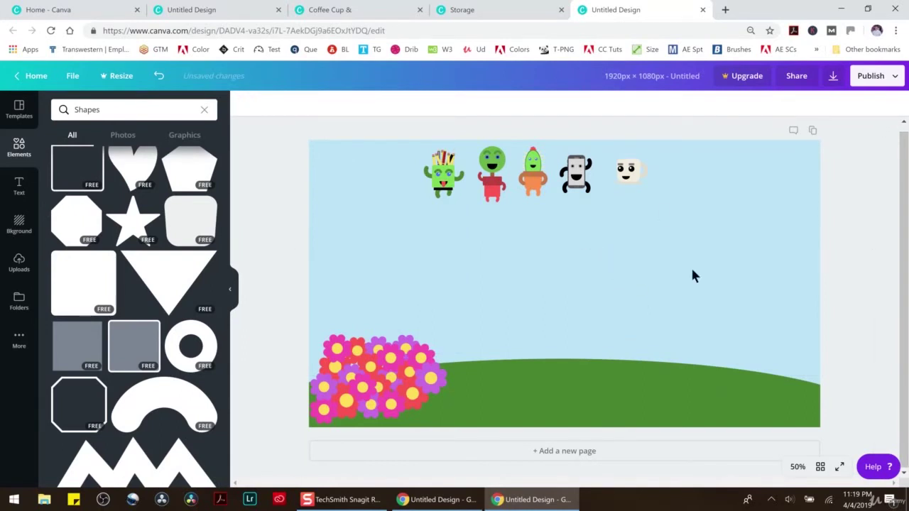
# Duplicate the whole flower bed, shift the copy partly past the page's left edge and send it behind the original
pyautogui.moveTo(289, 309); pyautogui.dragTo(466, 435)
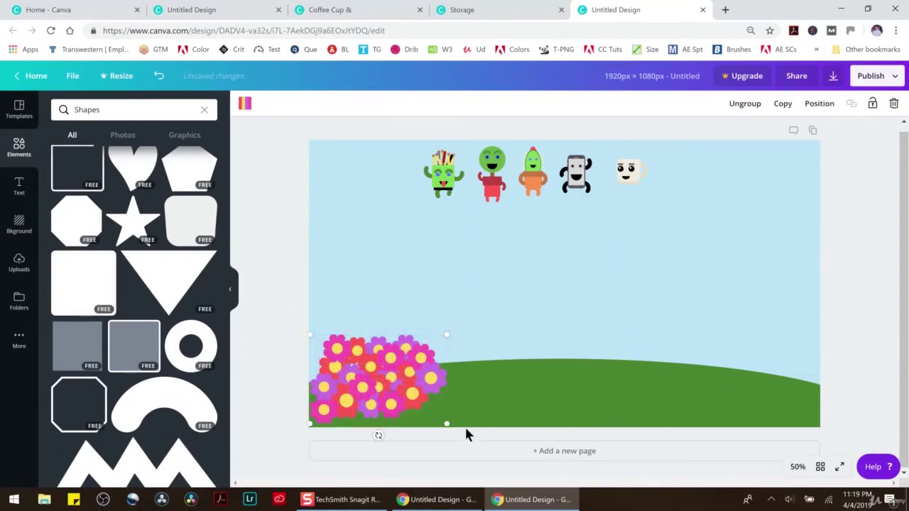
pyautogui.moveTo(395, 382); pyautogui.dragTo(341, 378)
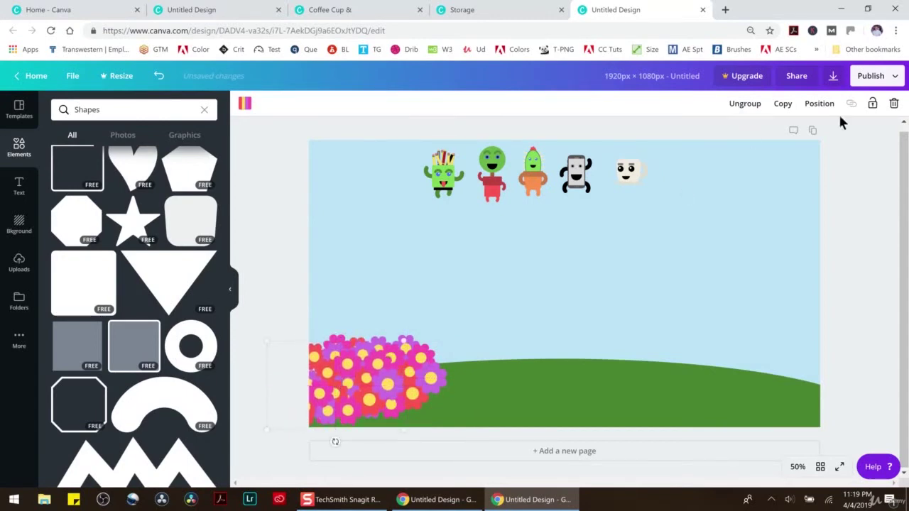
pyautogui.click(821, 107)
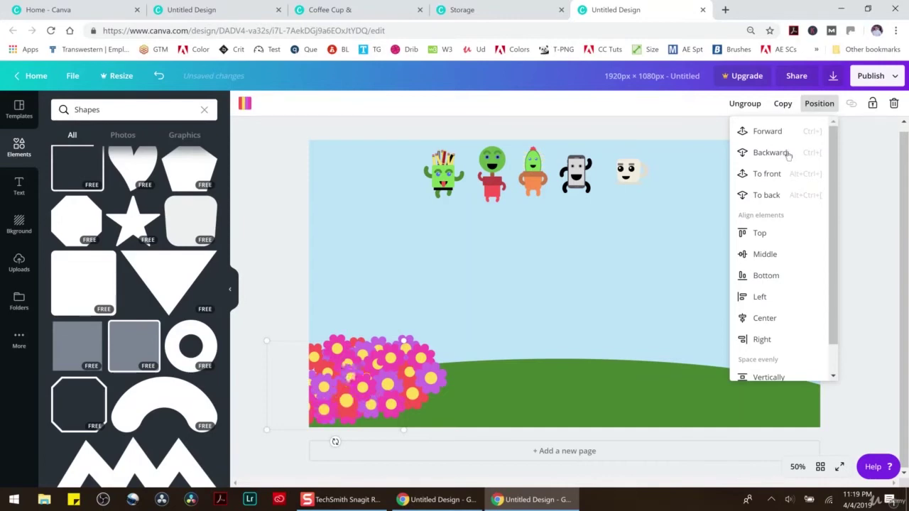
pyautogui.click(559, 294)
# Place two flower bed copies overlapping in the hill's lower-right corner and send the second one backward
pyautogui.moveTo(407, 370); pyautogui.dragTo(792, 371)
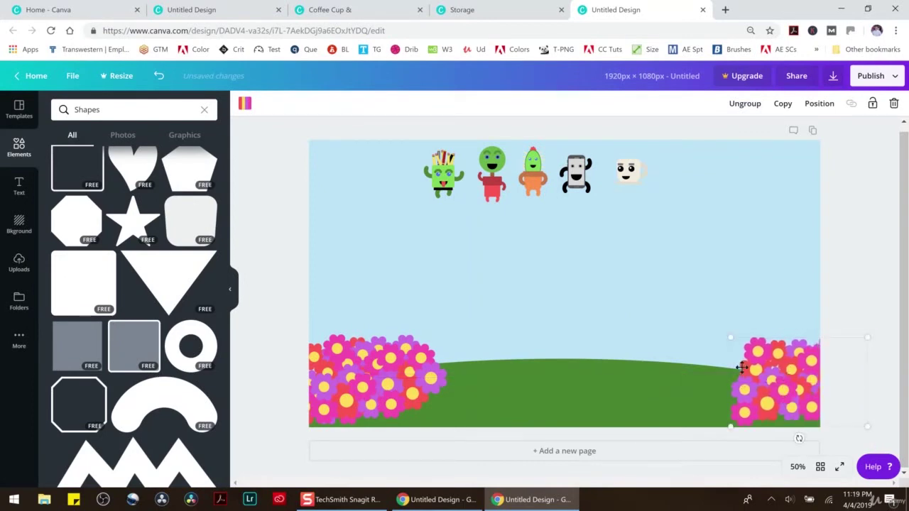
pyautogui.hotkey('ctrl', 'v')
pyautogui.moveTo(455, 387); pyautogui.dragTo(743, 378)
pyautogui.click(819, 104)
pyautogui.click(792, 155)
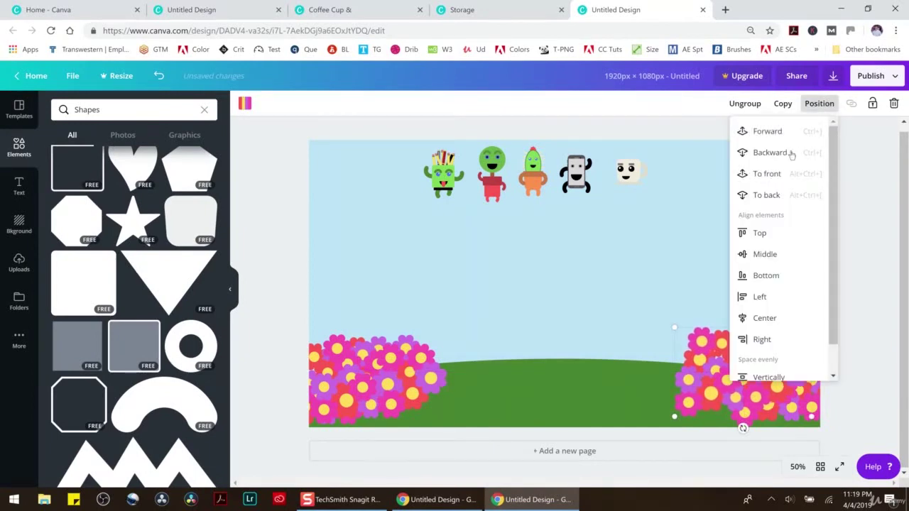
pyautogui.click(792, 154)
pyautogui.click(853, 243)
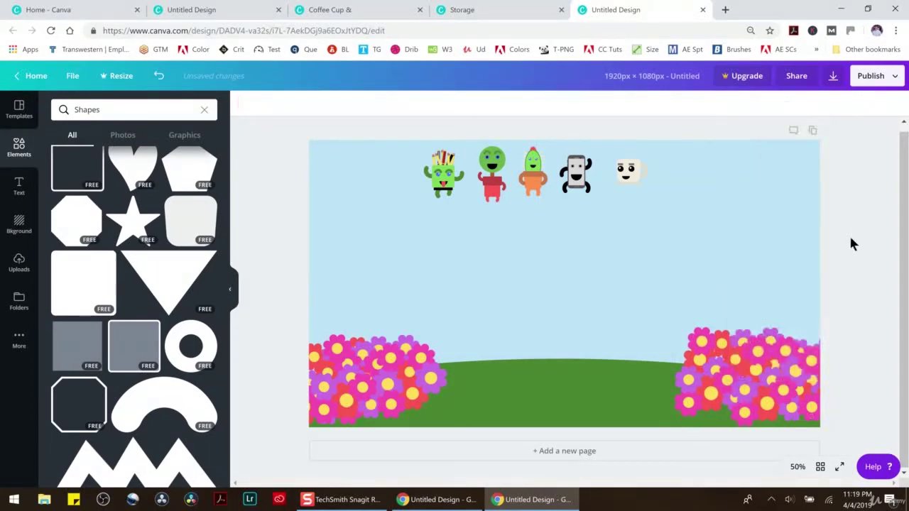
# Stack another flower bed copy above the left bed and send it backward to build a taller bush
pyautogui.hotkey('ctrl', 'v')
pyautogui.moveTo(407, 368); pyautogui.dragTo(342, 336)
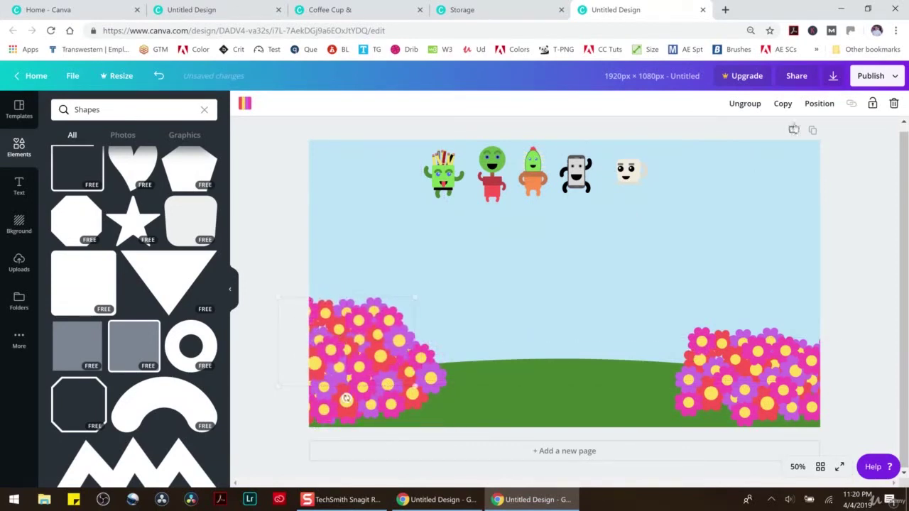
pyautogui.click(819, 103)
pyautogui.click(787, 158)
pyautogui.click(872, 266)
# Stack another flower bed copy above the right bed and send it backward to match the left bush
pyautogui.hotkey('ctrl', 'v')
pyautogui.moveTo(361, 360); pyautogui.dragTo(750, 332)
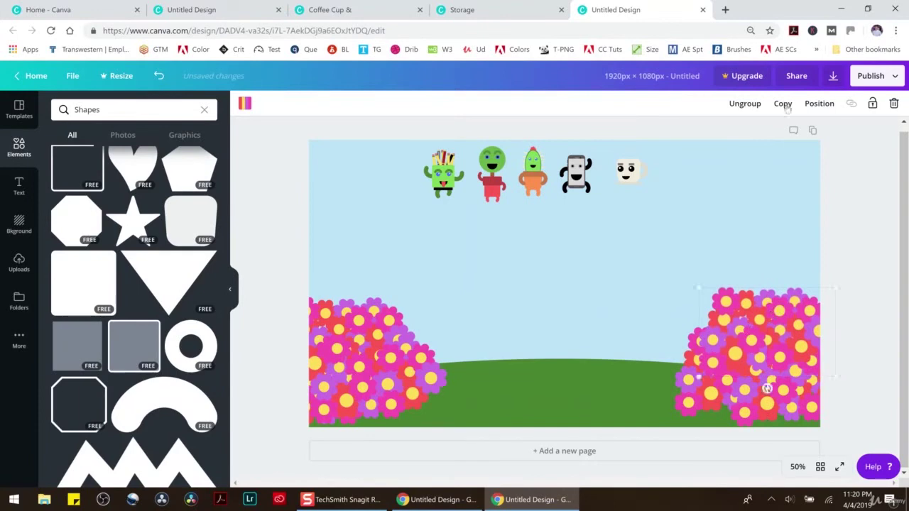
pyautogui.click(817, 104)
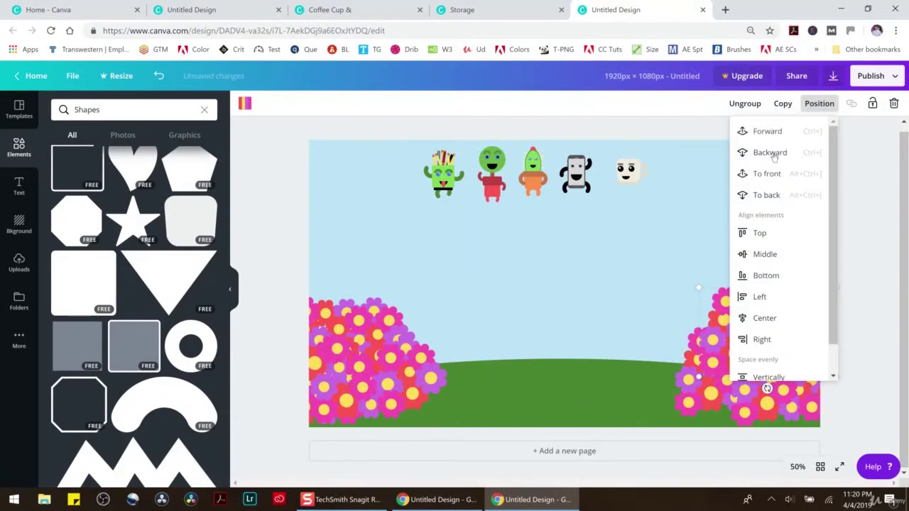
pyautogui.click(881, 221)
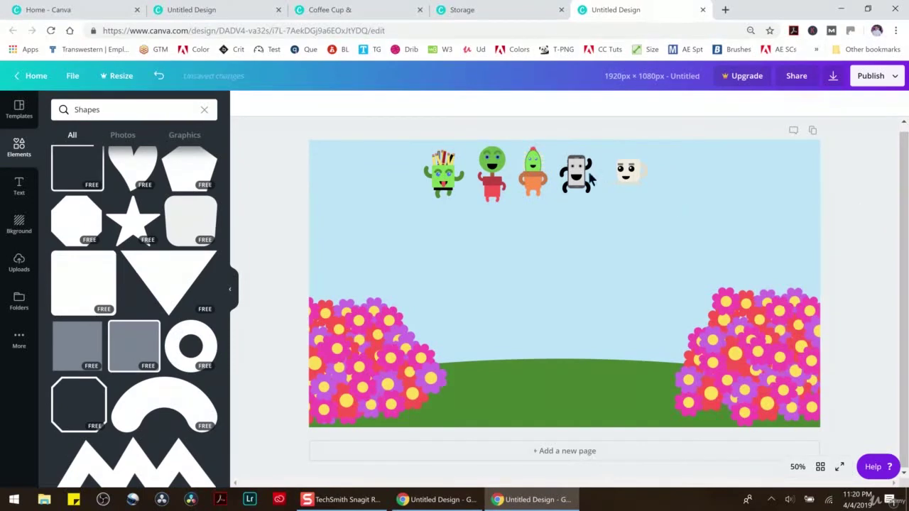
# Move the coffee cup character down to the hill's crest and bring the green hill forward
pyautogui.moveTo(637, 182); pyautogui.dragTo(556, 351)
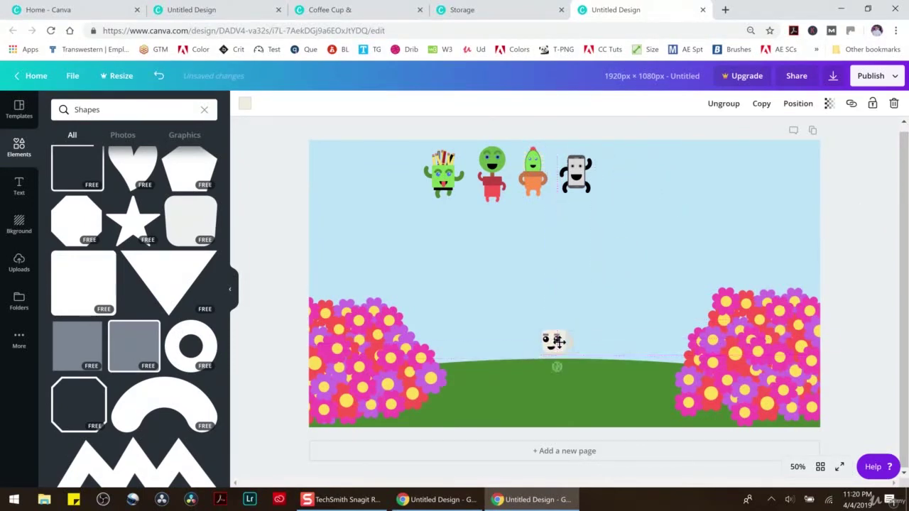
pyautogui.click(798, 105)
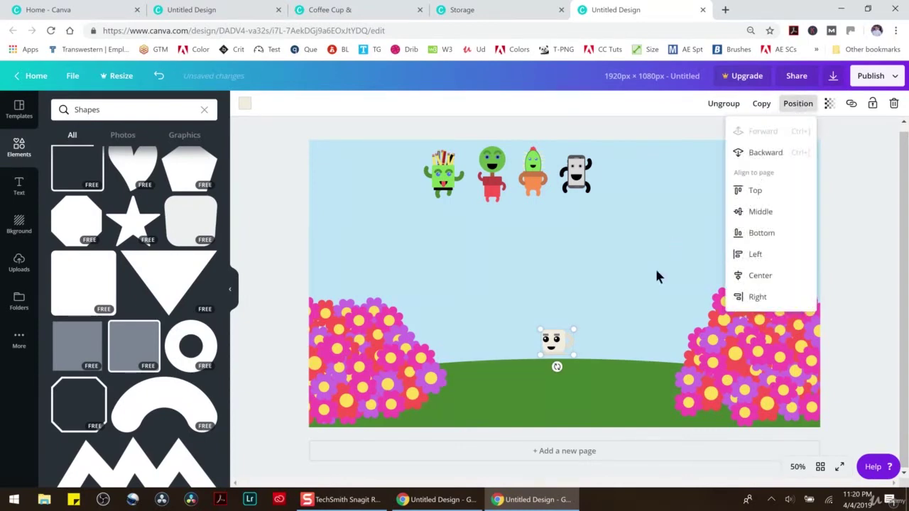
pyautogui.click(588, 400)
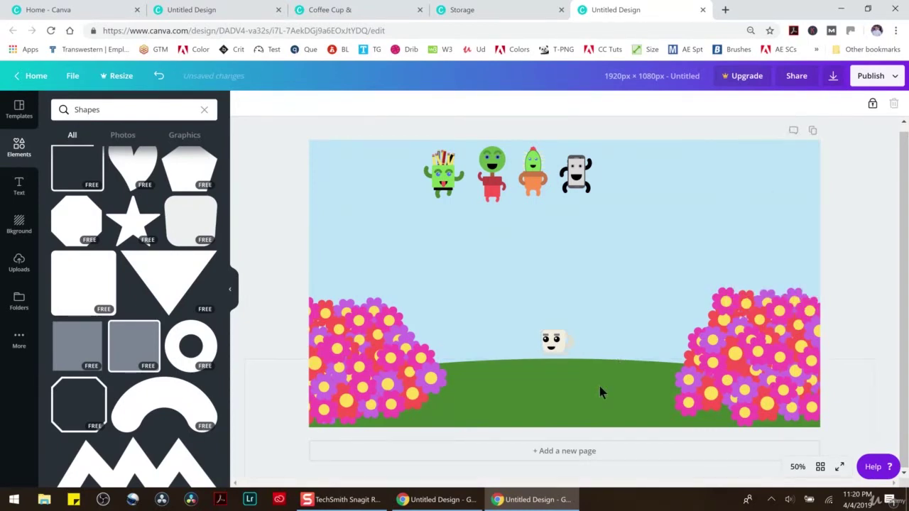
pyautogui.click(797, 104)
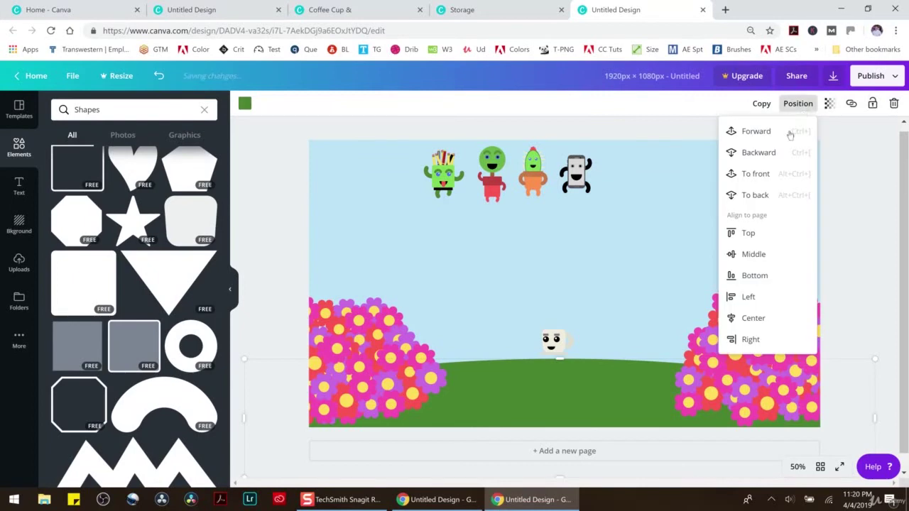
pyautogui.click(771, 136)
# Enlarge the coffee cup character and stand it on the hill beside the right flower bush
pyautogui.click(577, 327)
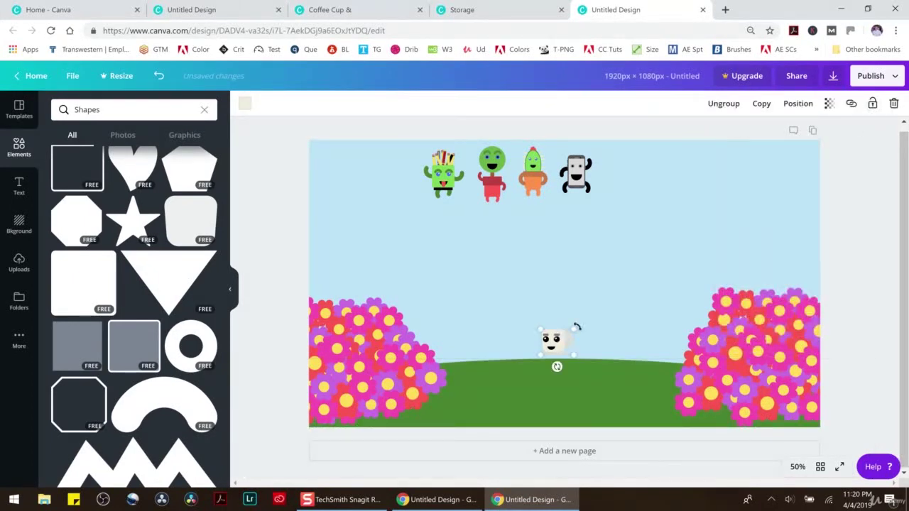
pyautogui.moveTo(571, 329); pyautogui.dragTo(623, 290)
pyautogui.moveTo(584, 313); pyautogui.dragTo(633, 350)
pyautogui.moveTo(674, 327)
pyautogui.mouseDown()
pyautogui.moveTo(645, 345)
pyautogui.moveTo(666, 334)
pyautogui.mouseUp()
# Move the pencil holder character down from the sky onto the hill and enlarge it
pyautogui.click(443, 170)
pyautogui.moveTo(444, 171); pyautogui.dragTo(524, 359)
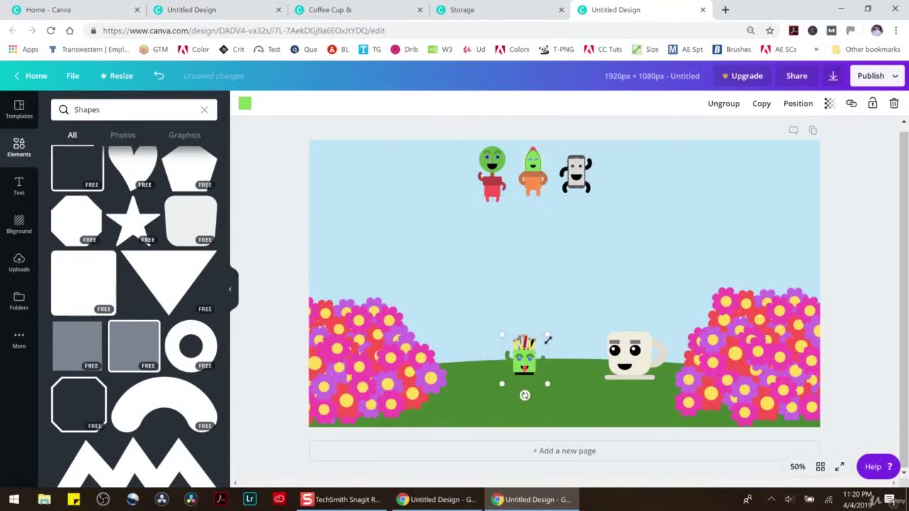
pyautogui.moveTo(561, 322); pyautogui.dragTo(569, 310)
pyautogui.moveTo(537, 355)
pyautogui.mouseDown()
pyautogui.moveTo(523, 373)
pyautogui.moveTo(528, 388)
pyautogui.mouseUp()
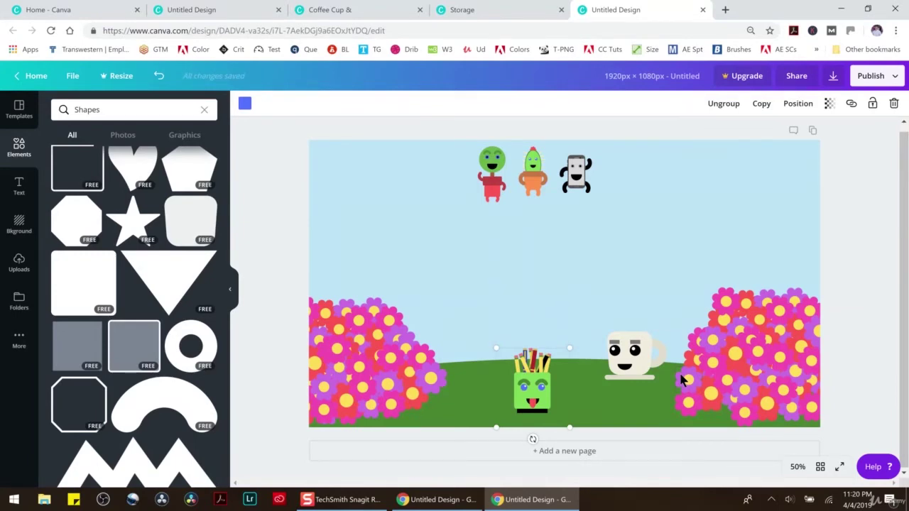
# Bring the pencil holder character to the front and park it in the sky beside the left flower bush
pyautogui.moveTo(521, 389)
pyautogui.mouseDown()
pyautogui.moveTo(363, 361)
pyautogui.moveTo(422, 317)
pyautogui.mouseUp()
pyautogui.click(798, 103)
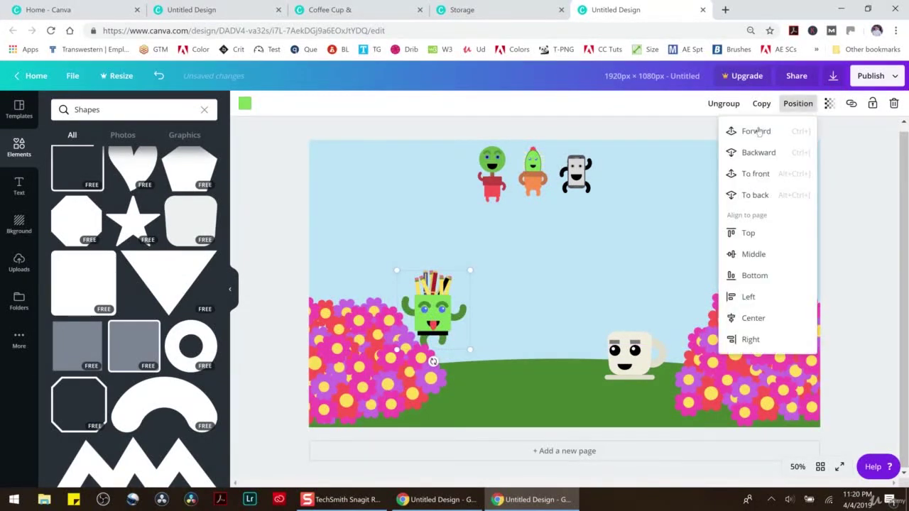
pyautogui.click(757, 178)
pyautogui.moveTo(436, 311)
pyautogui.mouseDown()
pyautogui.moveTo(376, 338)
pyautogui.moveTo(366, 374)
pyautogui.moveTo(344, 384)
pyautogui.moveTo(472, 269)
pyautogui.mouseUp()
# Add flower bed copies along the base of the left bush, extending it further onto the hill
pyautogui.click(362, 411)
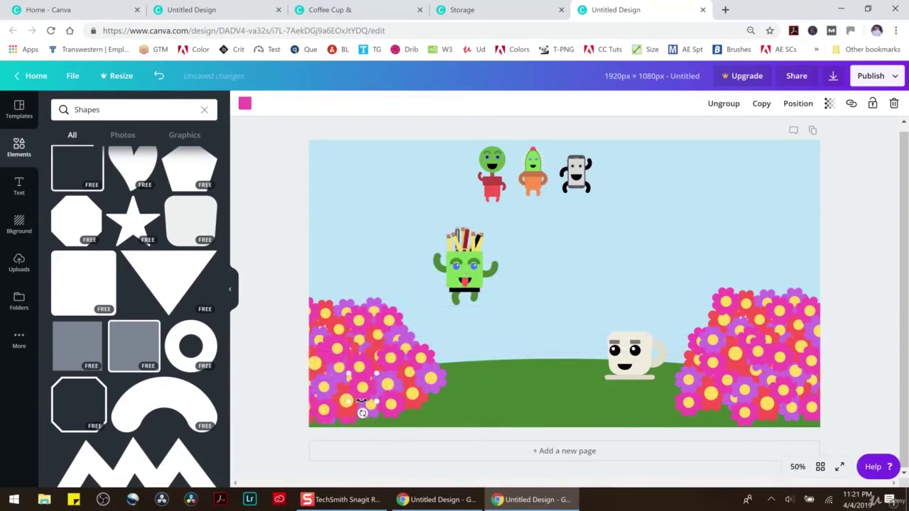
pyautogui.moveTo(330, 310); pyautogui.dragTo(365, 430)
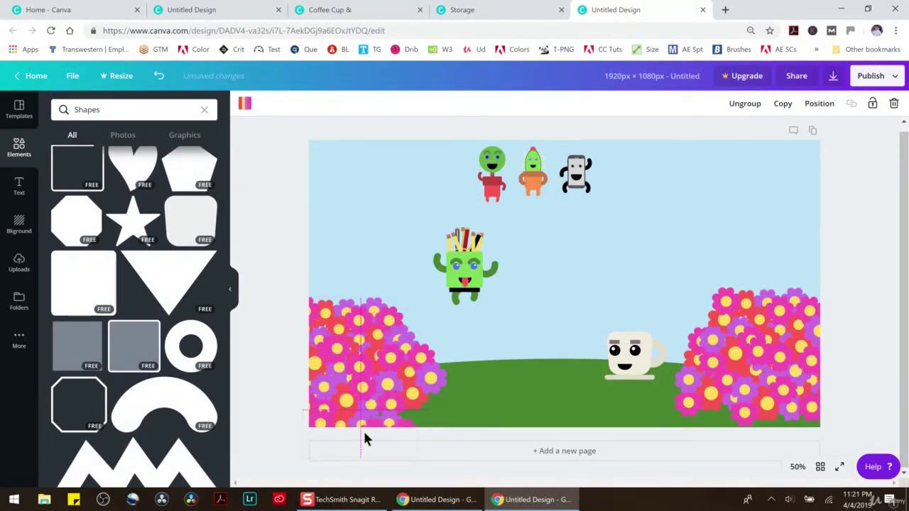
pyautogui.hotkey('ctrl', 'z')
pyautogui.moveTo(365, 330); pyautogui.dragTo(410, 422)
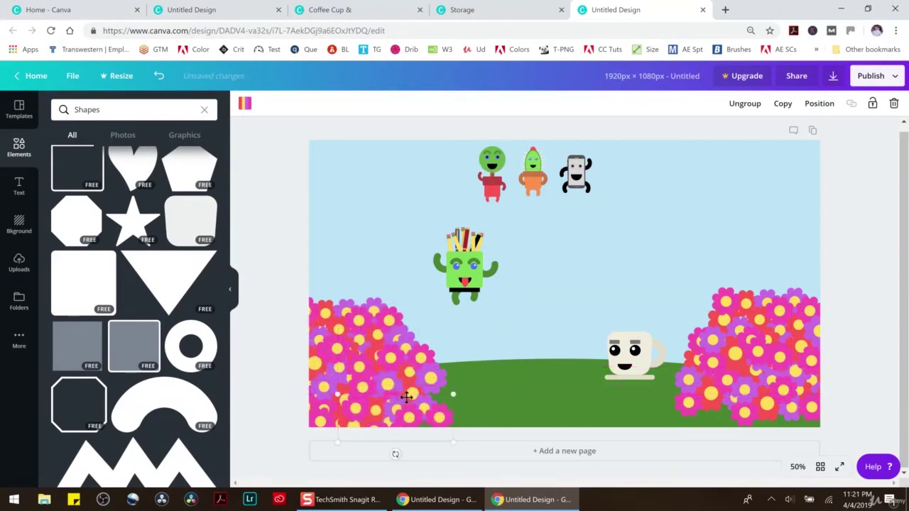
pyautogui.hotkey('ctrl', 'z')
pyautogui.moveTo(406, 365); pyautogui.dragTo(443, 404)
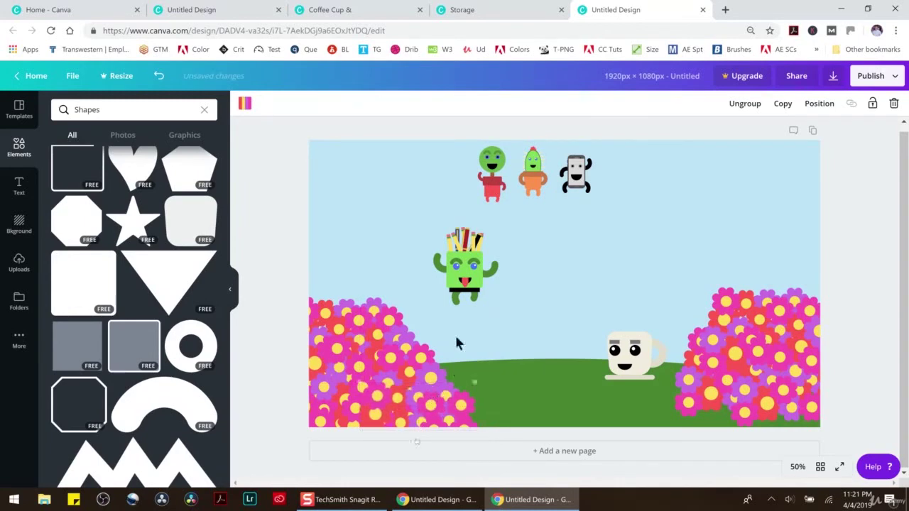
# Place the pencil holder character inside the left flower bush and bring it forward so it peeks out from the flowers
pyautogui.moveTo(465, 280)
pyautogui.mouseDown()
pyautogui.moveTo(386, 363)
pyautogui.moveTo(378, 408)
pyautogui.moveTo(363, 376)
pyautogui.moveTo(330, 385)
pyautogui.moveTo(338, 387)
pyautogui.mouseUp()
pyautogui.click(794, 104)
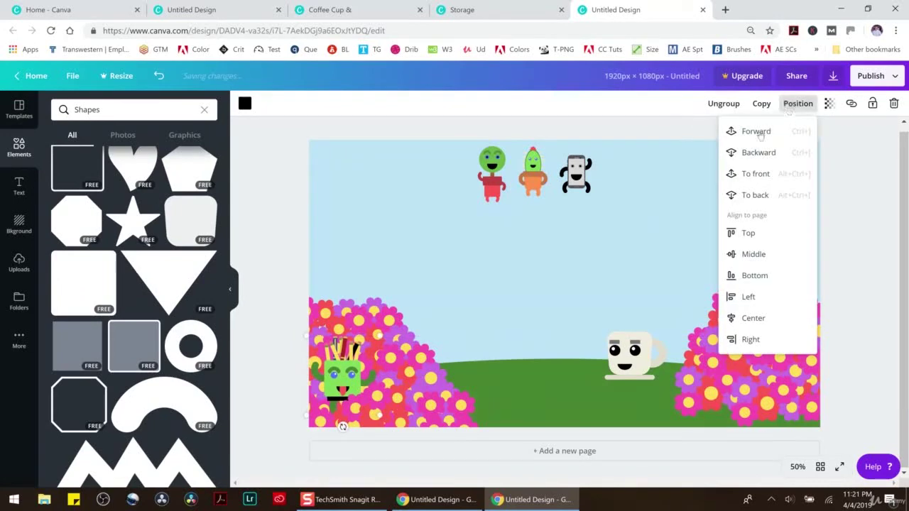
pyautogui.moveTo(353, 372)
pyautogui.mouseDown()
pyautogui.moveTo(352, 386)
pyautogui.moveTo(344, 385)
pyautogui.mouseUp()
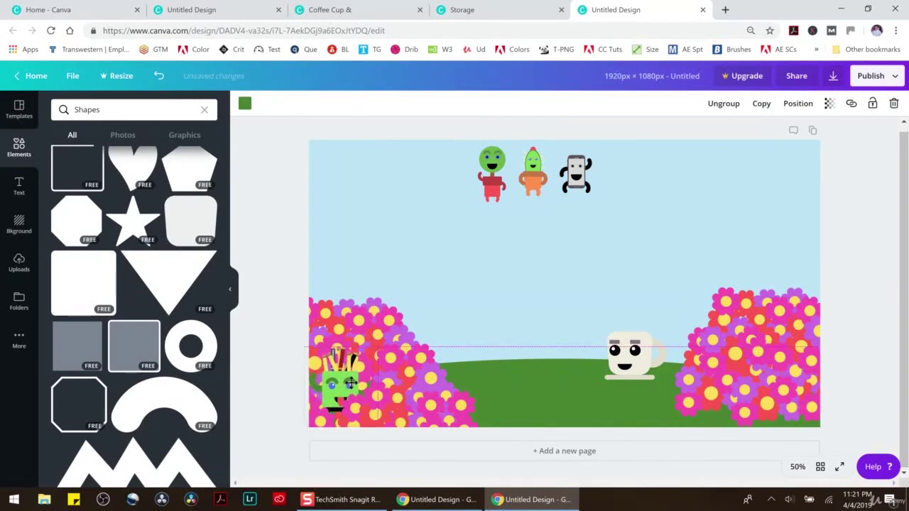
pyautogui.click(790, 108)
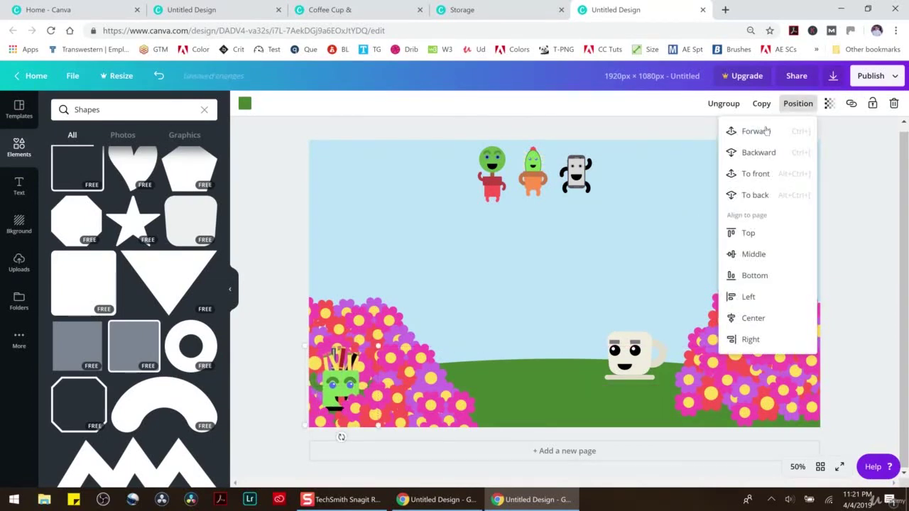
pyautogui.moveTo(353, 376)
pyautogui.mouseDown()
pyautogui.moveTo(405, 368)
pyautogui.moveTo(393, 369)
pyautogui.mouseUp()
# Enlarge the round-headed green character and stand it on the hill beside the coffee cup
pyautogui.click(495, 186)
pyautogui.moveTo(491, 186); pyautogui.dragTo(522, 341)
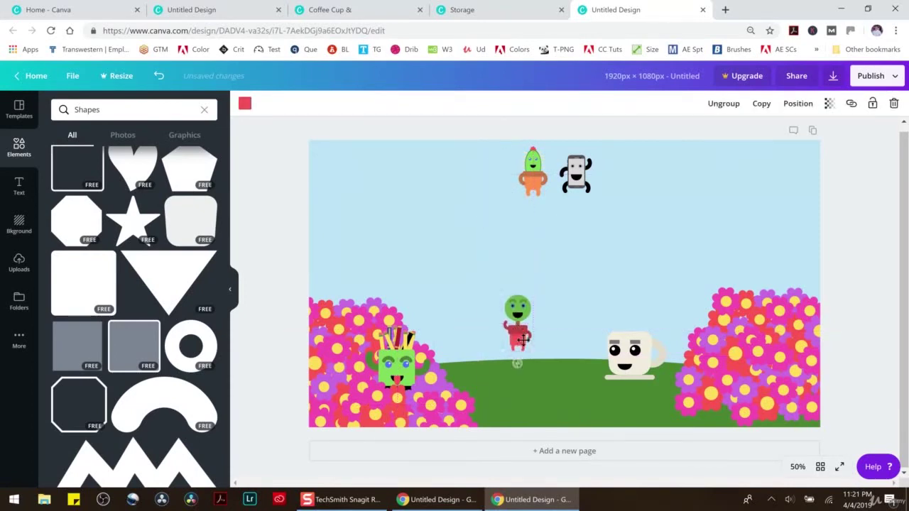
pyautogui.moveTo(550, 376); pyautogui.dragTo(579, 406)
pyautogui.moveTo(520, 373); pyautogui.dragTo(546, 357)
# Enlarge the phone character, move it onto the right flower bush and bring it forward
pyautogui.click(579, 180)
pyautogui.moveTo(595, 194); pyautogui.dragTo(620, 219)
pyautogui.moveTo(588, 192); pyautogui.dragTo(764, 315)
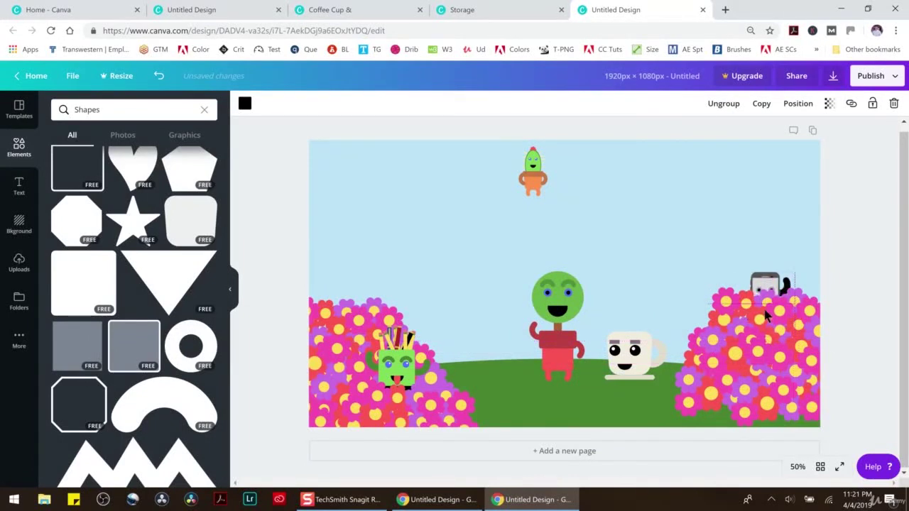
pyautogui.click(797, 105)
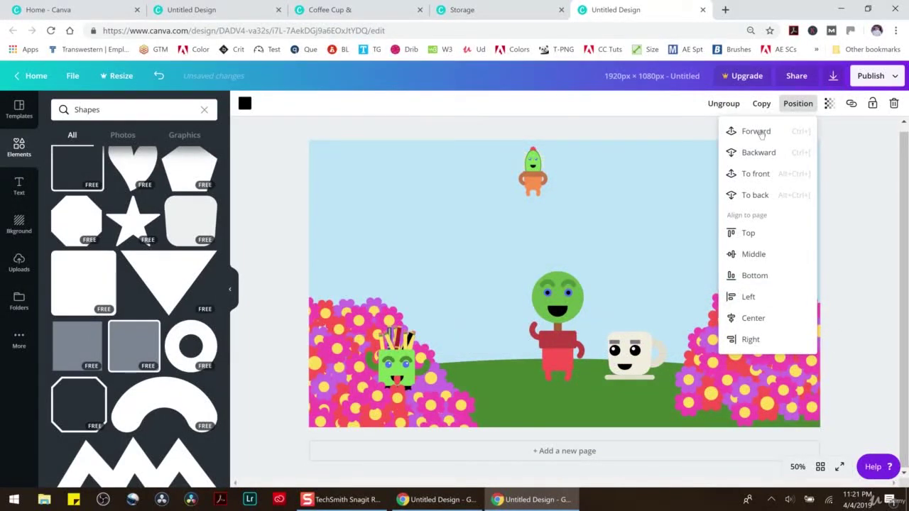
pyautogui.click(777, 136)
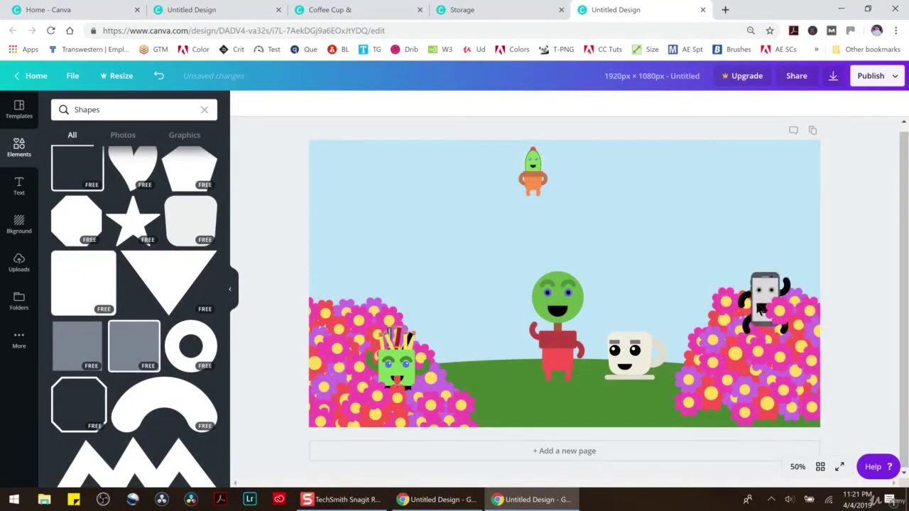
# Lower the phone character to the inner edge of the right bush and bring the pink flower at its foot forward
pyautogui.moveTo(764, 327); pyautogui.dragTo(714, 372)
pyautogui.click(679, 403)
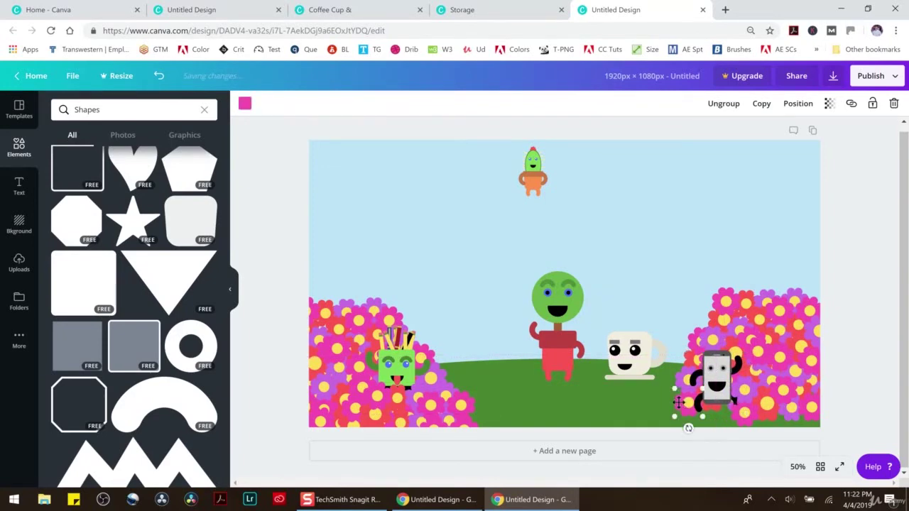
pyautogui.click(792, 108)
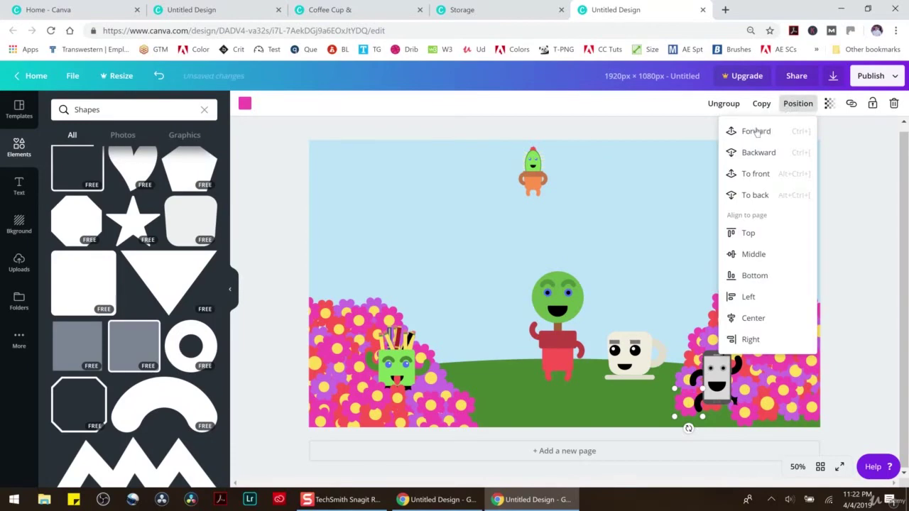
pyautogui.click(756, 132)
pyautogui.click(660, 131)
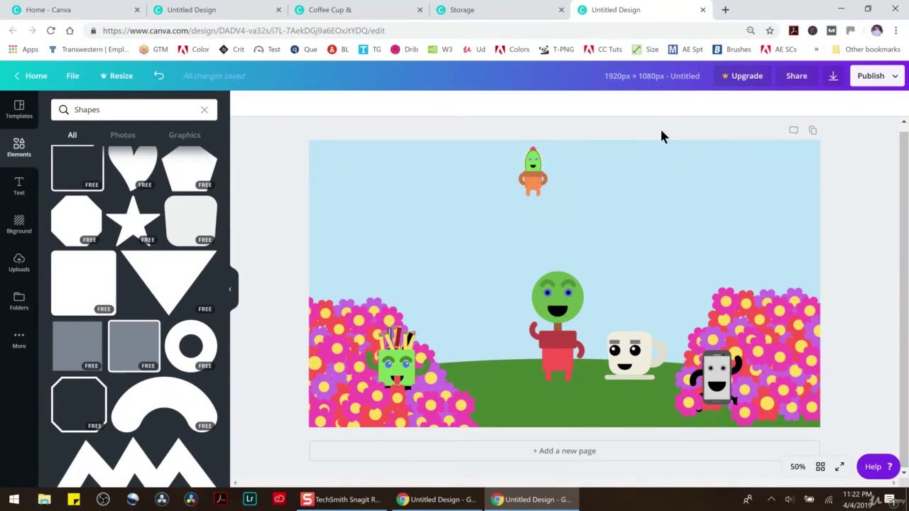
# Enlarge the cactus character and stand it on the hill beside the left flower bush
pyautogui.click(533, 177)
pyautogui.moveTo(548, 198); pyautogui.dragTo(602, 292)
pyautogui.moveTo(572, 233); pyautogui.dragTo(486, 321)
# Swap the round-headed character and the coffee cup so the cup stands mid-hill and the character stands near the phone
pyautogui.moveTo(563, 358); pyautogui.dragTo(699, 283)
pyautogui.moveTo(639, 348); pyautogui.dragTo(572, 349)
pyautogui.moveTo(643, 320); pyautogui.dragTo(637, 331)
pyautogui.click(694, 258)
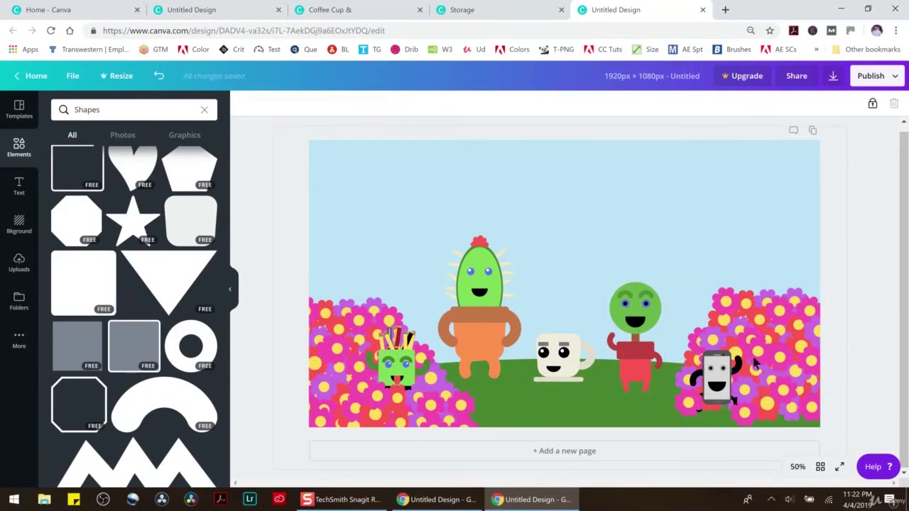
# Add a circle shape, shrink it and place it partly off the canvas in the sky's upper-left corner
pyautogui.scroll(5, 135, 284)
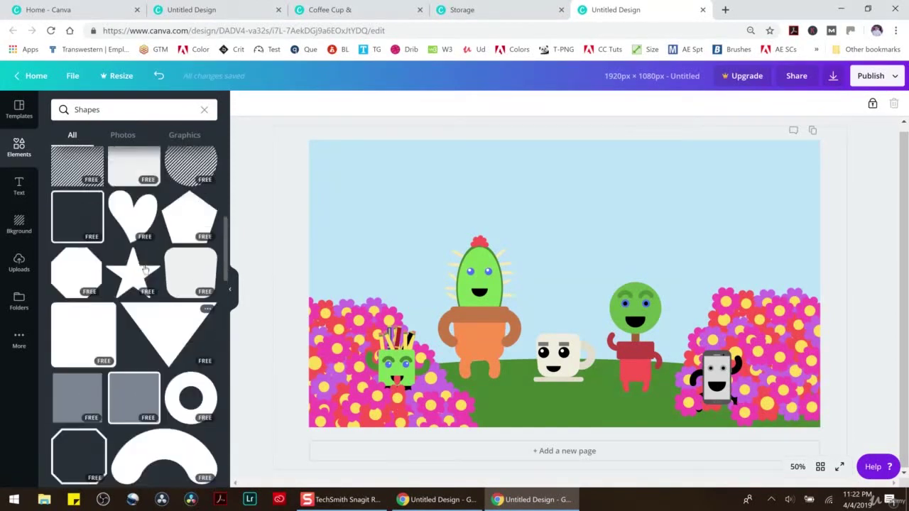
pyautogui.click(77, 230)
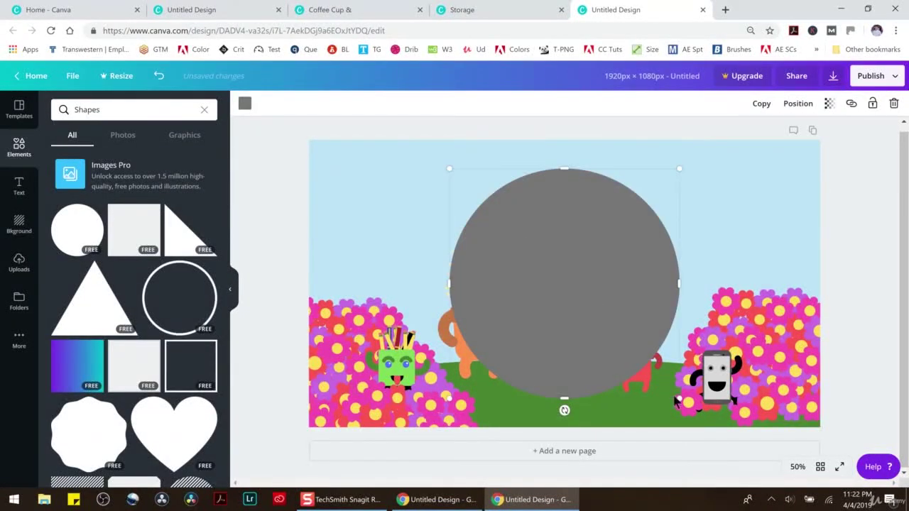
pyautogui.moveTo(675, 399); pyautogui.dragTo(548, 263)
pyautogui.moveTo(499, 235); pyautogui.dragTo(421, 240)
pyautogui.moveTo(365, 199); pyautogui.dragTo(339, 187)
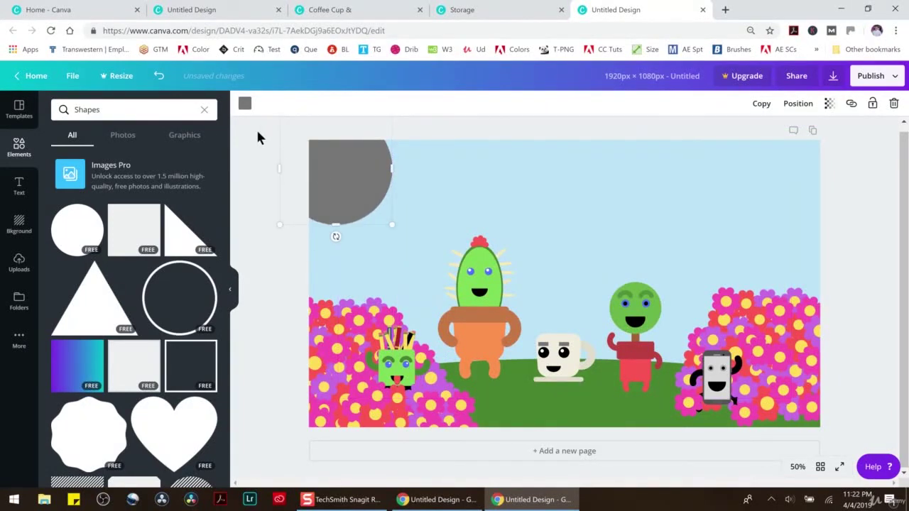
# Color the corner circle yellow to make a sun
pyautogui.click(244, 103)
pyautogui.click(89, 255)
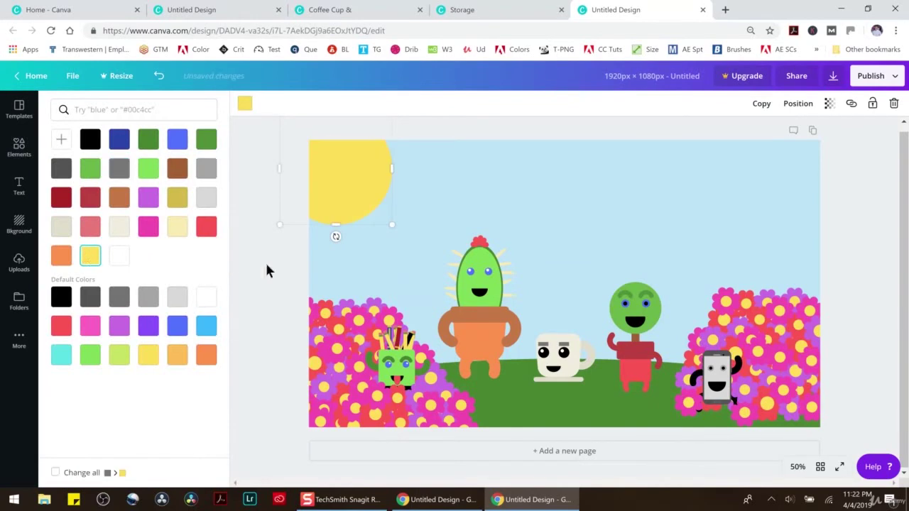
pyautogui.press('Escape')
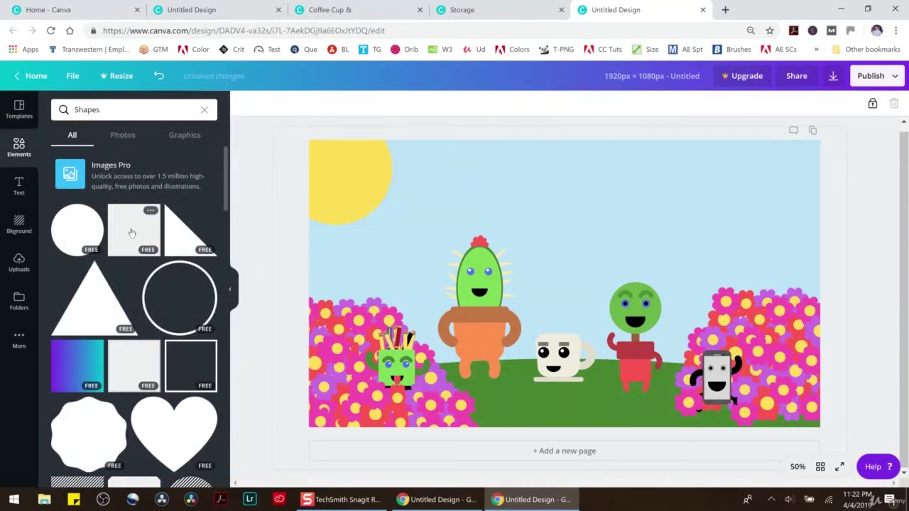
pyautogui.scroll(-3, 111, 322)
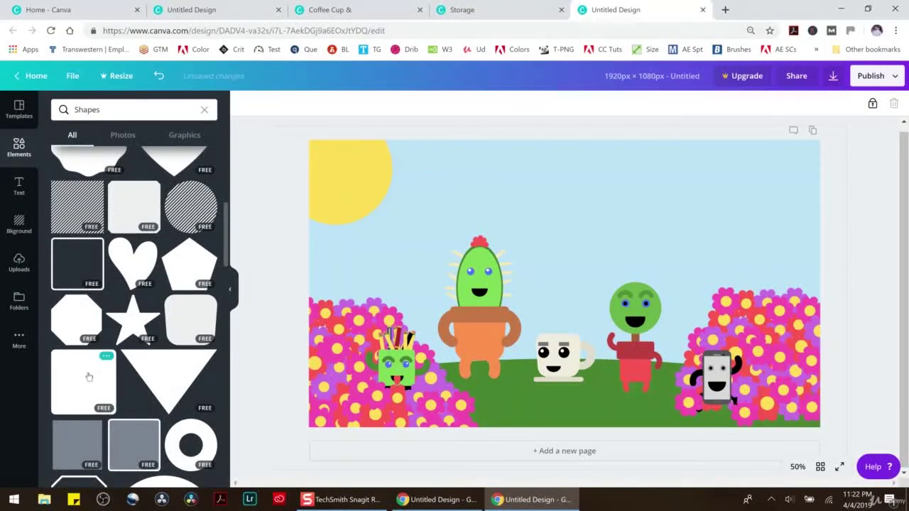
pyautogui.click(86, 380)
pyautogui.moveTo(564, 399); pyautogui.dragTo(564, 254)
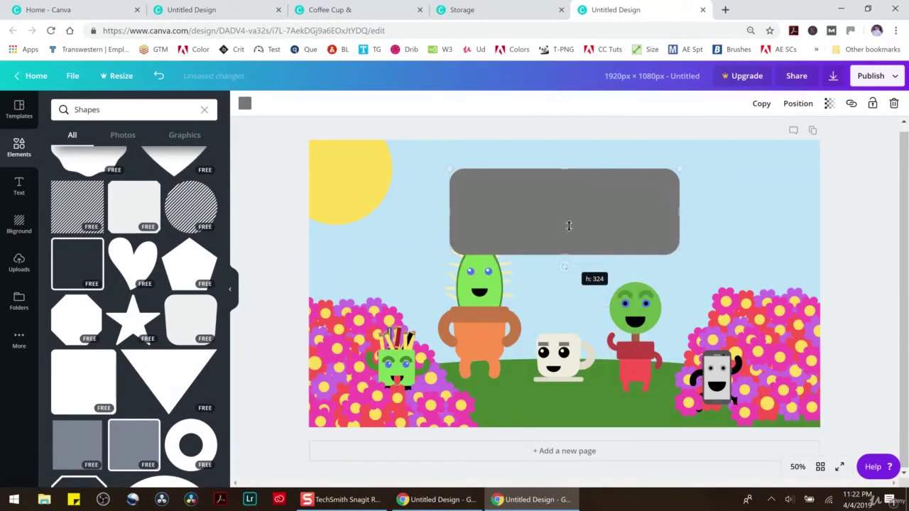
pyautogui.moveTo(678, 169); pyautogui.dragTo(435, 177)
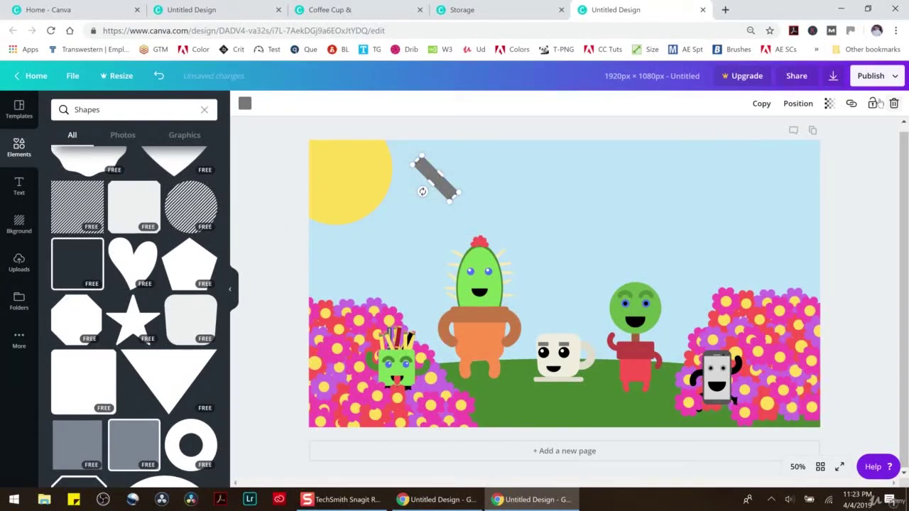
pyautogui.press('Delete')
# Enlarge the sun and center it on the canvas's upper-left corner so only a quarter circle shows
pyautogui.click(384, 174)
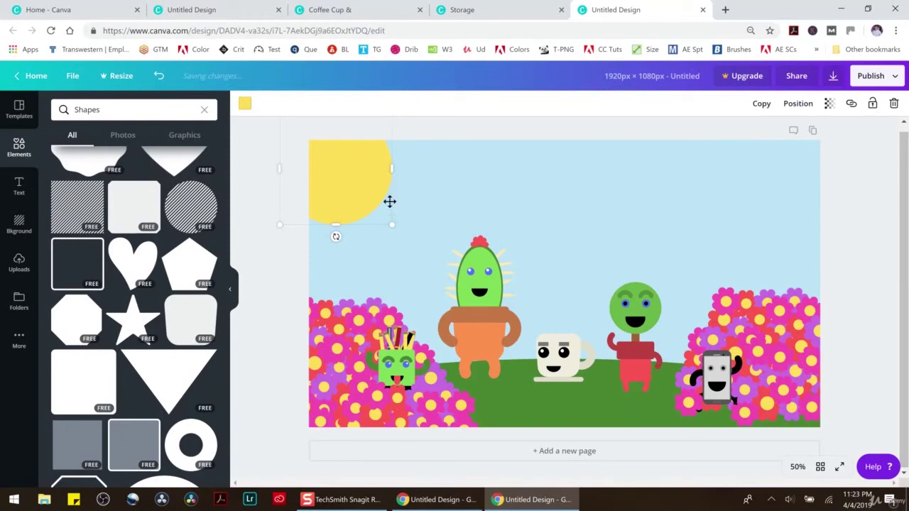
pyautogui.moveTo(392, 222); pyautogui.dragTo(356, 186)
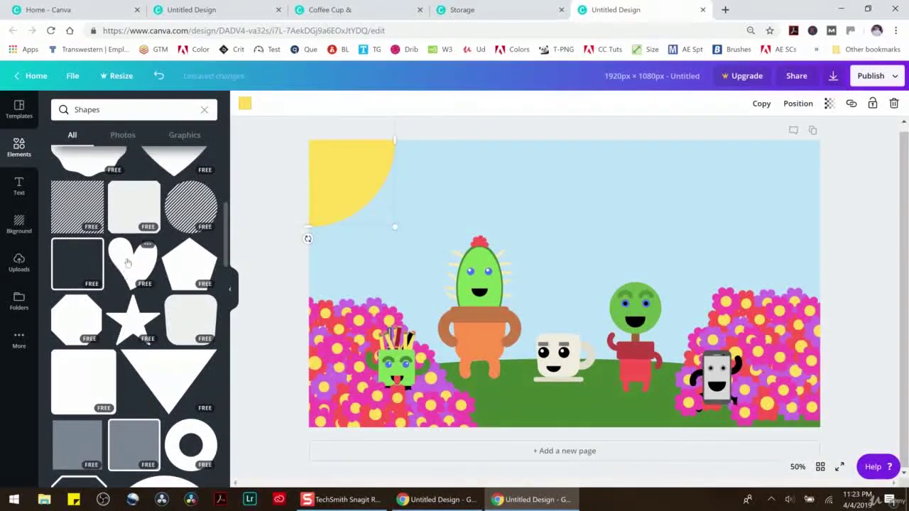
# Add a small white circle in the sky above the coffee cup
pyautogui.scroll(5, 114, 213)
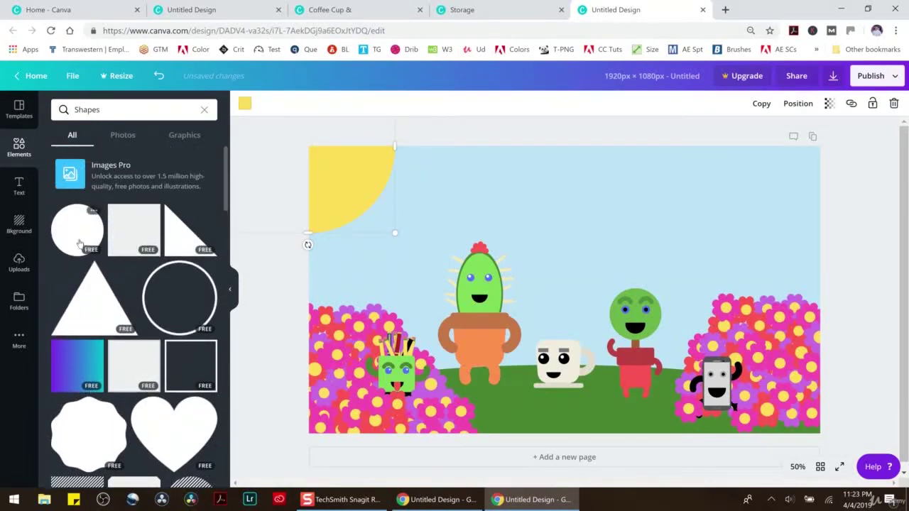
pyautogui.click(77, 230)
pyautogui.moveTo(681, 173); pyautogui.dragTo(538, 306)
pyautogui.moveTo(497, 346); pyautogui.dragTo(596, 200)
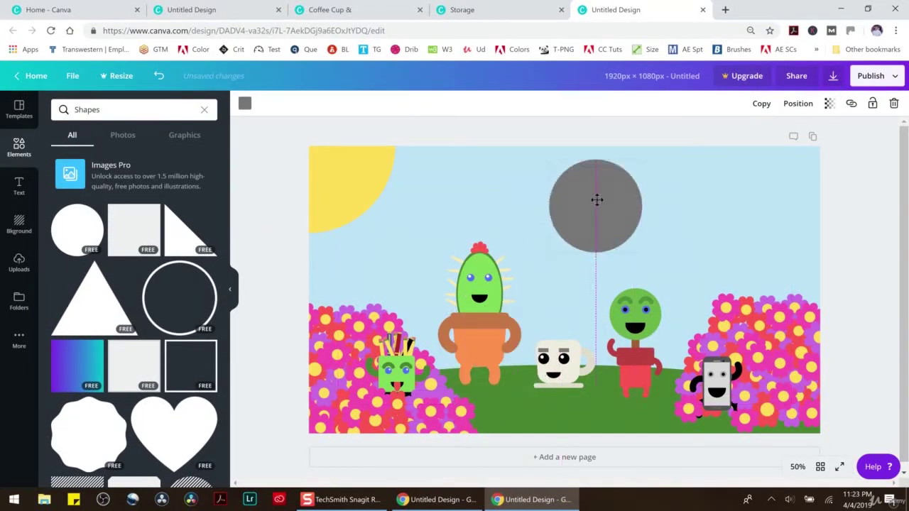
pyautogui.moveTo(646, 161); pyautogui.dragTo(565, 192)
pyautogui.click(245, 105)
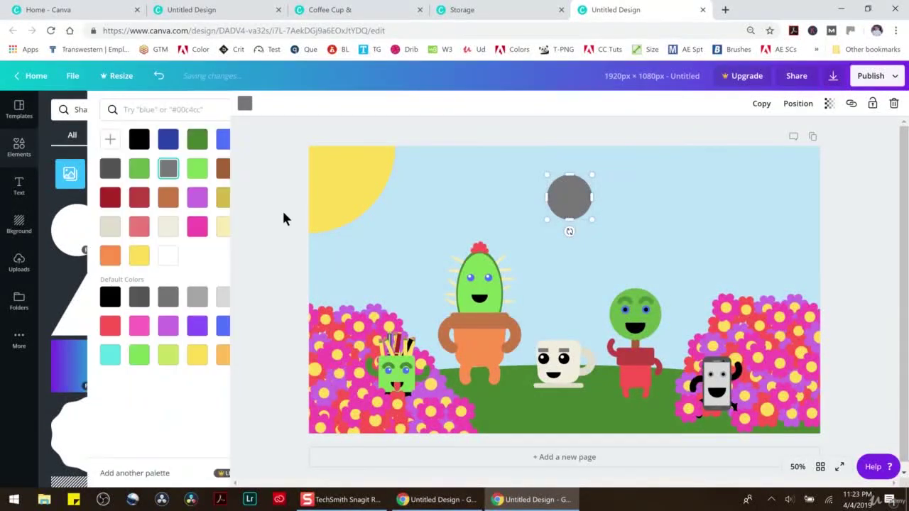
pyautogui.click(215, 301)
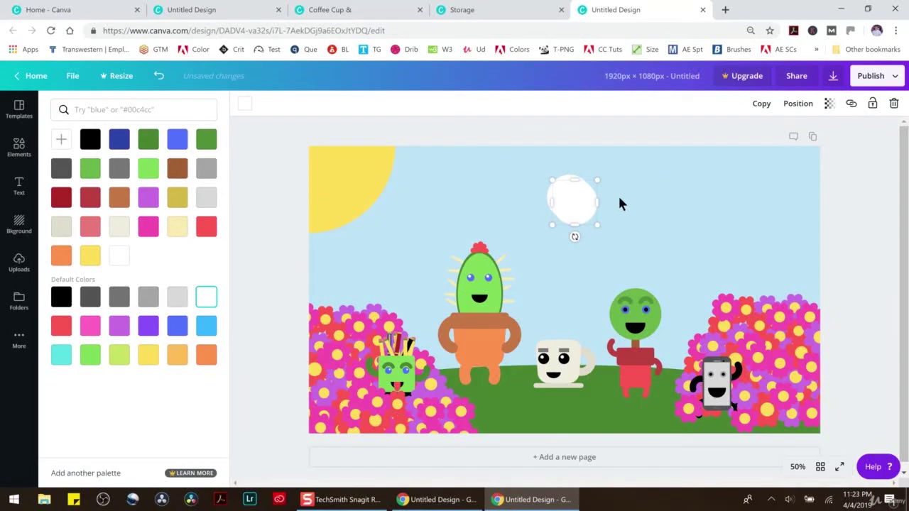
# Build a cloud from overlapping copies of the white circle and move it in front of the sun's edge
pyautogui.moveTo(582, 208); pyautogui.dragTo(597, 179)
pyautogui.moveTo(563, 207); pyautogui.dragTo(637, 211)
pyautogui.click(574, 209)
pyautogui.moveTo(526, 126); pyautogui.dragTo(679, 230)
pyautogui.moveTo(590, 201); pyautogui.dragTo(370, 204)
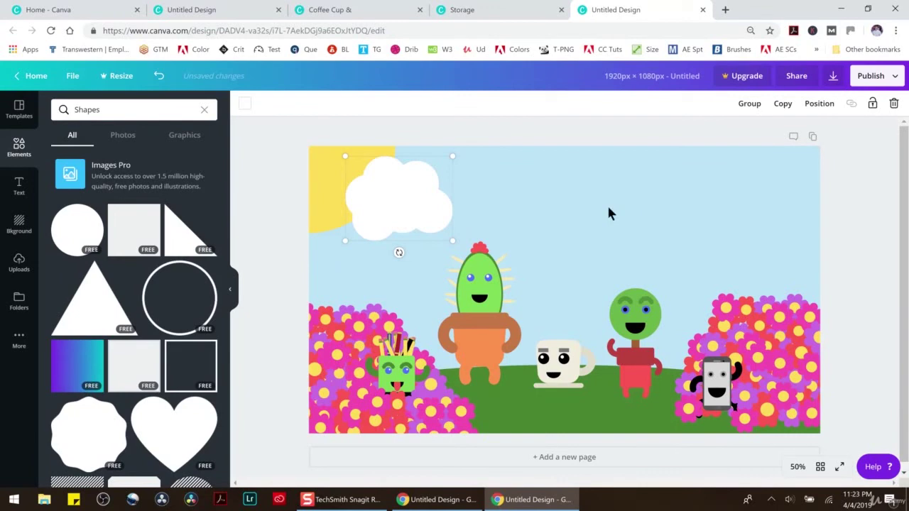
# Build a wider cloud from a pasted copy of the first one and place it in the sky's upper-right corner
pyautogui.hotkey('ctrl', 'v')
pyautogui.click(628, 198)
pyautogui.hotkey('ctrl', 'v')
pyautogui.moveTo(601, 206); pyautogui.dragTo(635, 209)
pyautogui.hotkey('ctrl', 'v')
pyautogui.hotkey('ctrl', 'z')
pyautogui.click(550, 147)
pyautogui.moveTo(547, 144); pyautogui.dragTo(659, 222)
pyautogui.moveTo(601, 203); pyautogui.dragTo(757, 179)
# Build a third cloud from a pasted copy of the first and place it at the sky's upper edge above the cactus
pyautogui.hotkey('ctrl', 'v')
pyautogui.moveTo(576, 203); pyautogui.dragTo(598, 160)
pyautogui.moveTo(600, 223); pyautogui.dragTo(560, 181)
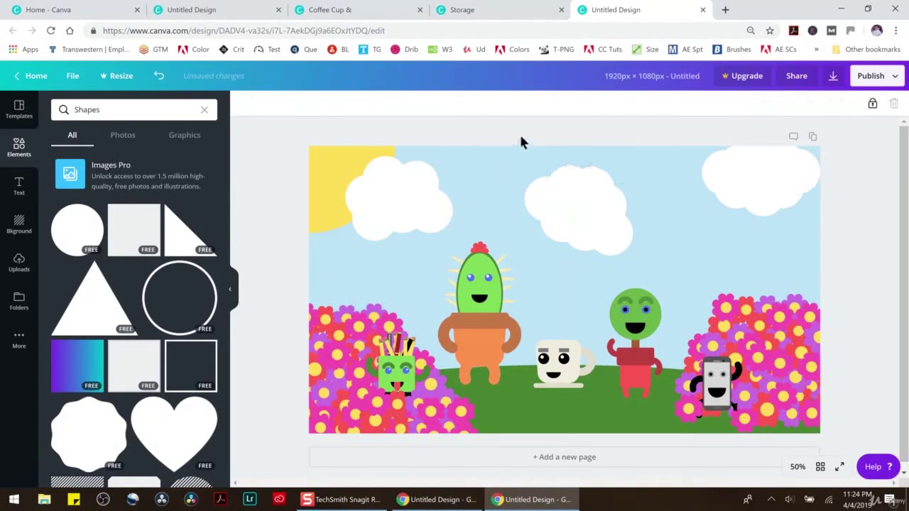
pyautogui.moveTo(519, 135); pyautogui.dragTo(631, 242)
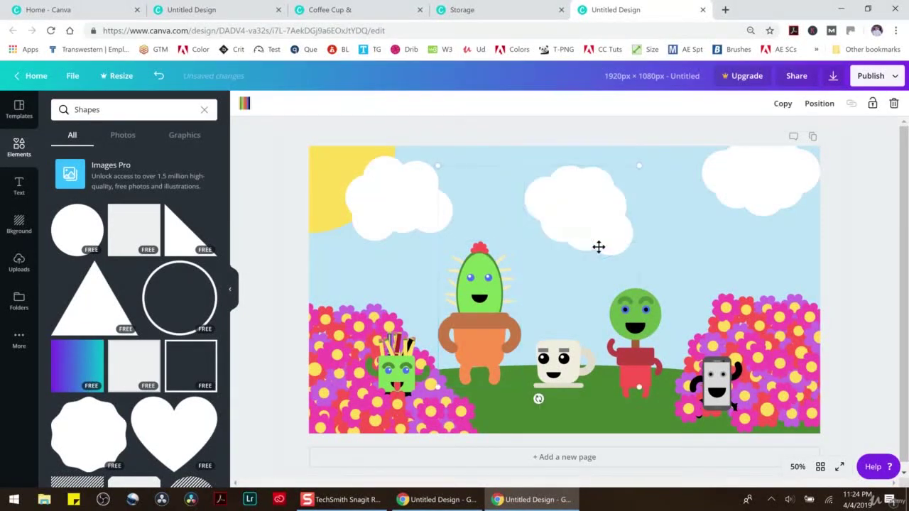
pyautogui.click(552, 142)
pyautogui.moveTo(531, 140); pyautogui.dragTo(641, 258)
pyautogui.moveTo(583, 273); pyautogui.dragTo(608, 266)
pyautogui.moveTo(585, 220); pyautogui.dragTo(544, 191)
pyautogui.click(633, 212)
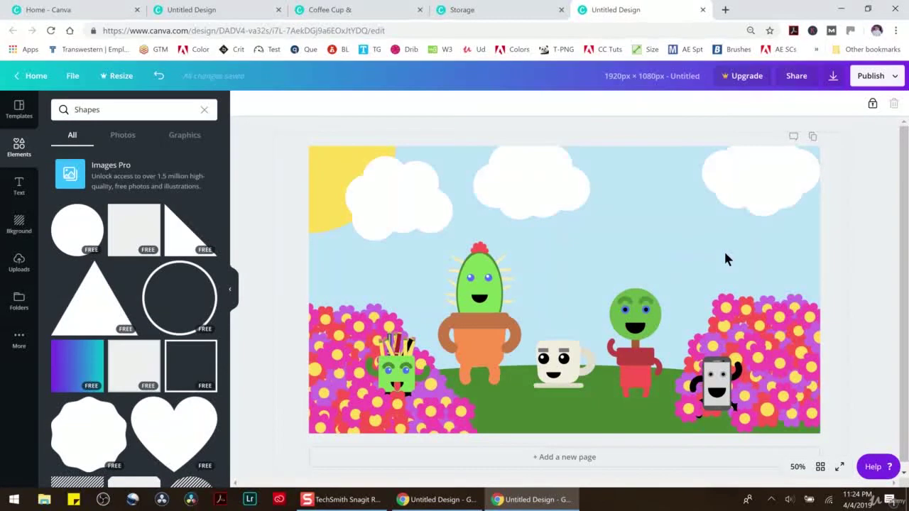
# Add a rounded rectangle as a tree trunk, narrow it, and send it behind the flower bush on the right of the scene
pyautogui.scroll(-3, 105, 380)
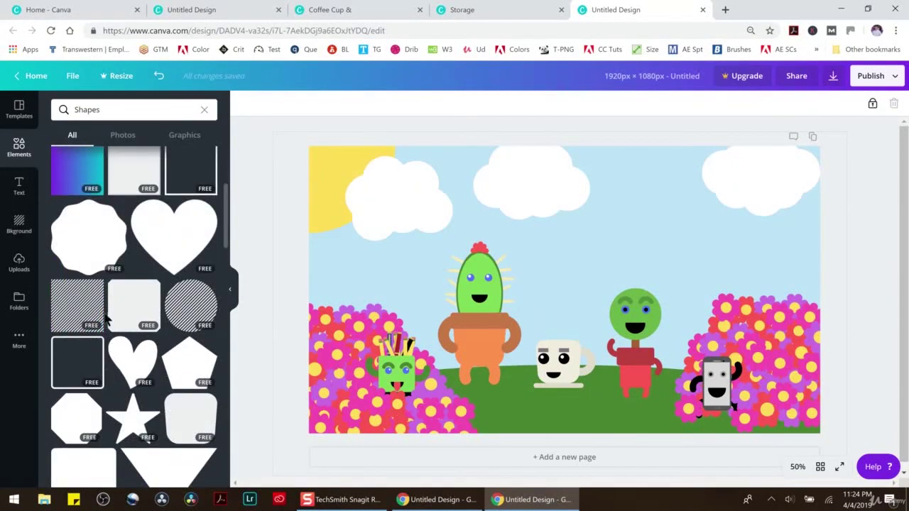
pyautogui.scroll(-1, 107, 334)
pyautogui.click(93, 375)
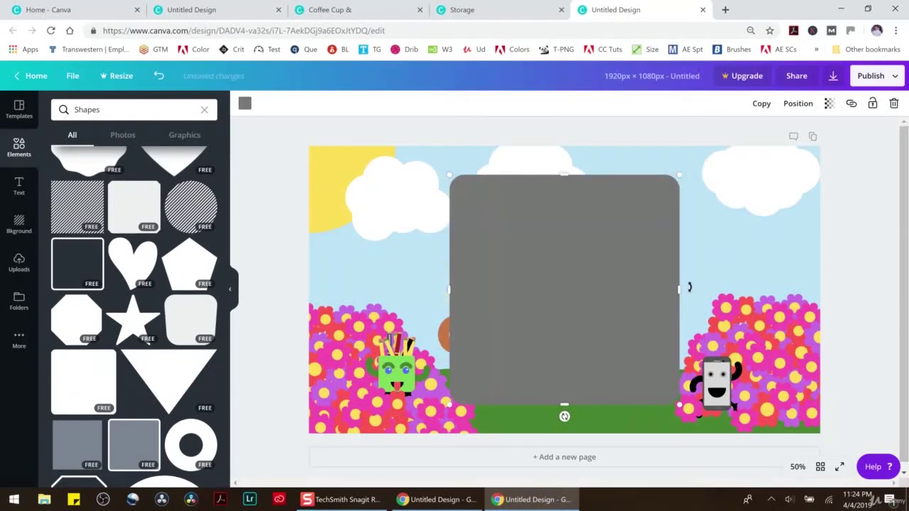
pyautogui.moveTo(681, 289); pyautogui.dragTo(750, 264)
pyautogui.click(797, 103)
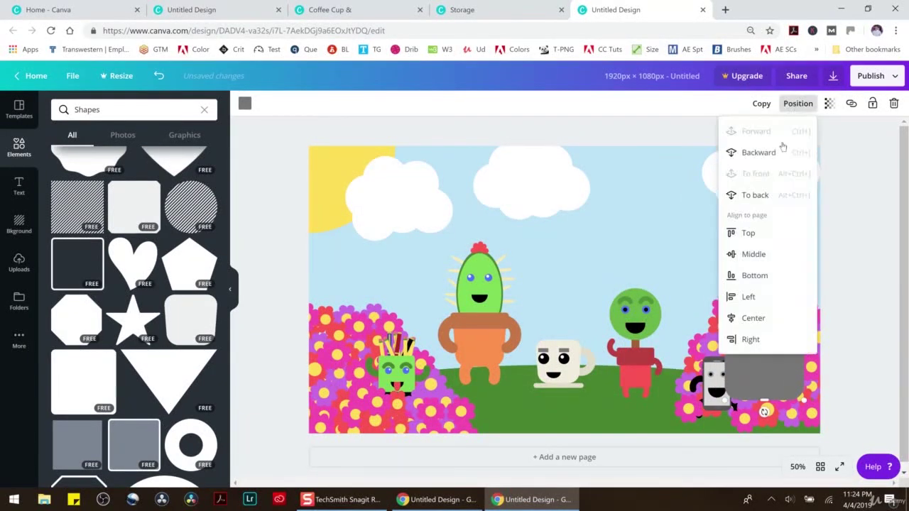
pyautogui.click(766, 195)
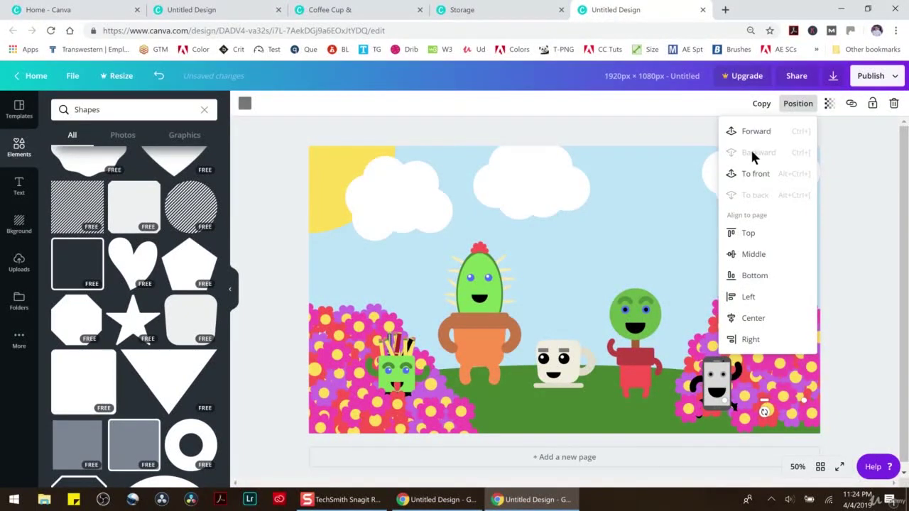
pyautogui.click(873, 193)
# Color the trunk brown and extend it past the canvas's upper right corner, about 1,116 px tall
pyautogui.click(765, 244)
pyautogui.click(244, 104)
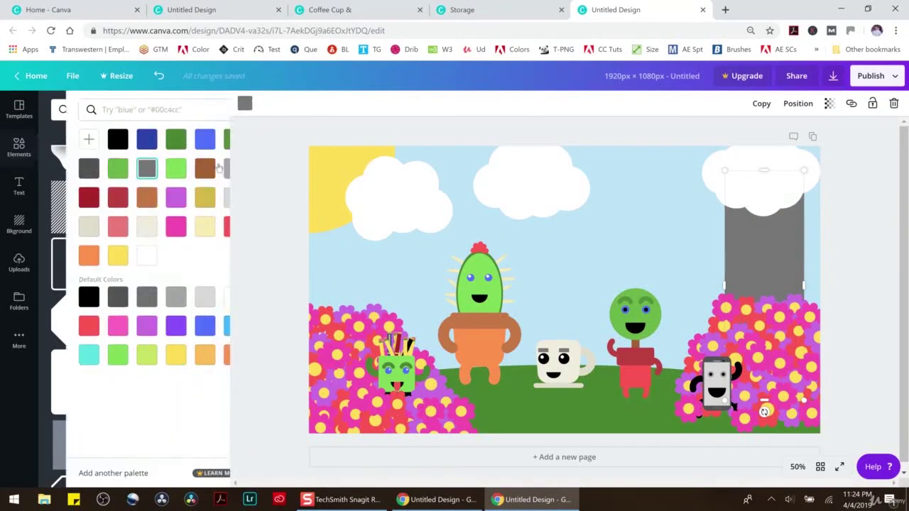
pyautogui.click(177, 169)
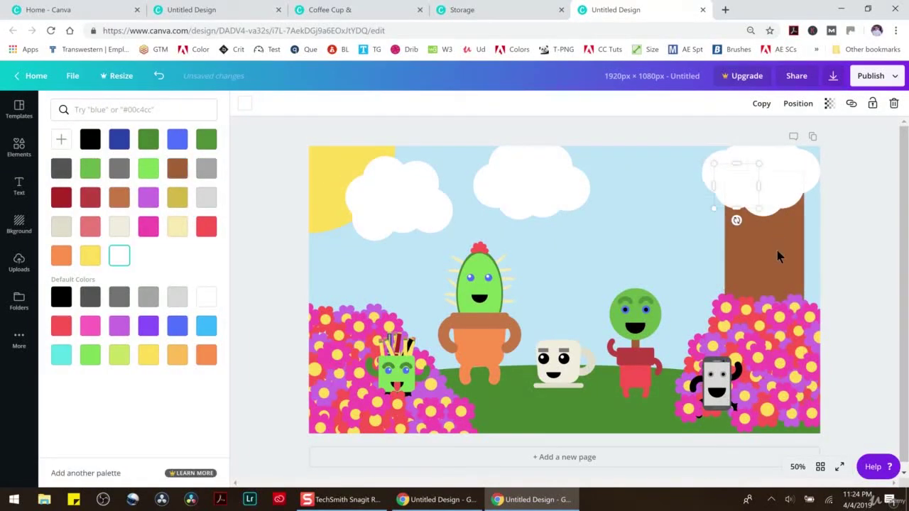
pyautogui.moveTo(777, 253); pyautogui.dragTo(828, 277)
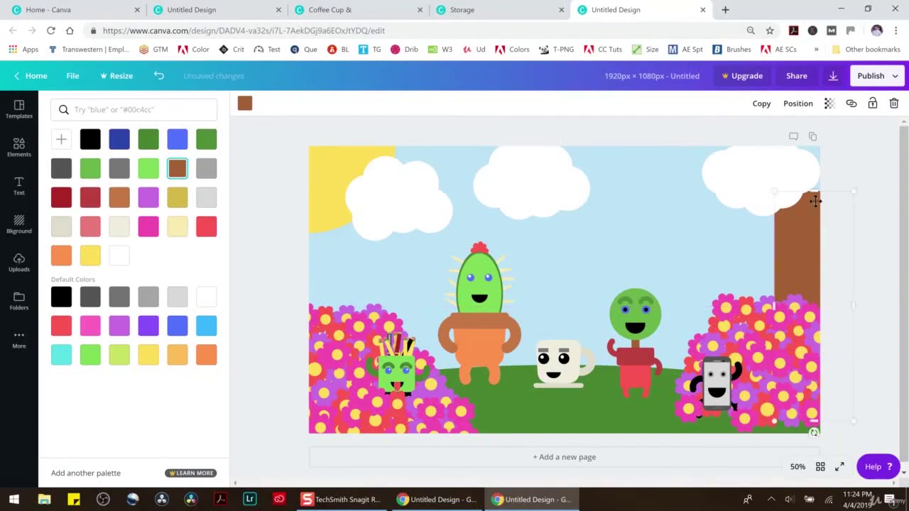
pyautogui.moveTo(814, 191); pyautogui.dragTo(821, 127)
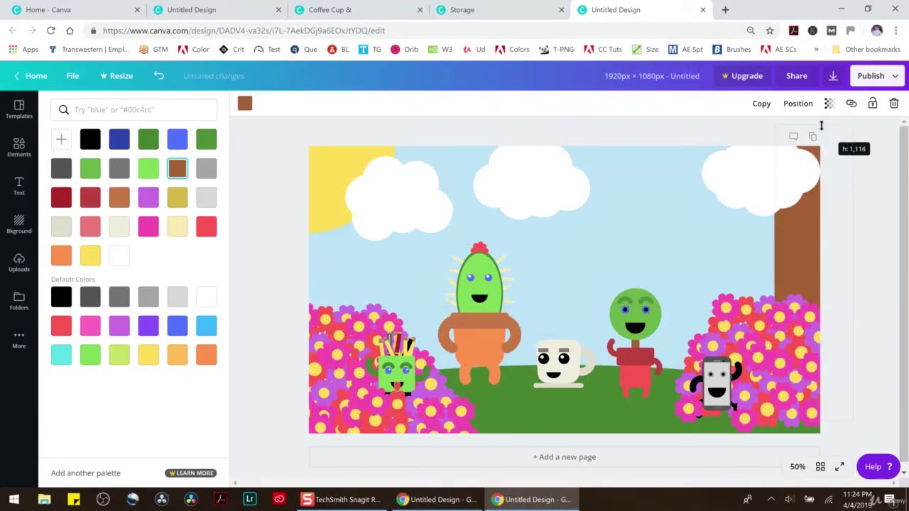
# Try to bring the trunk forward in the layer order, in front of the cloud
pyautogui.click(800, 105)
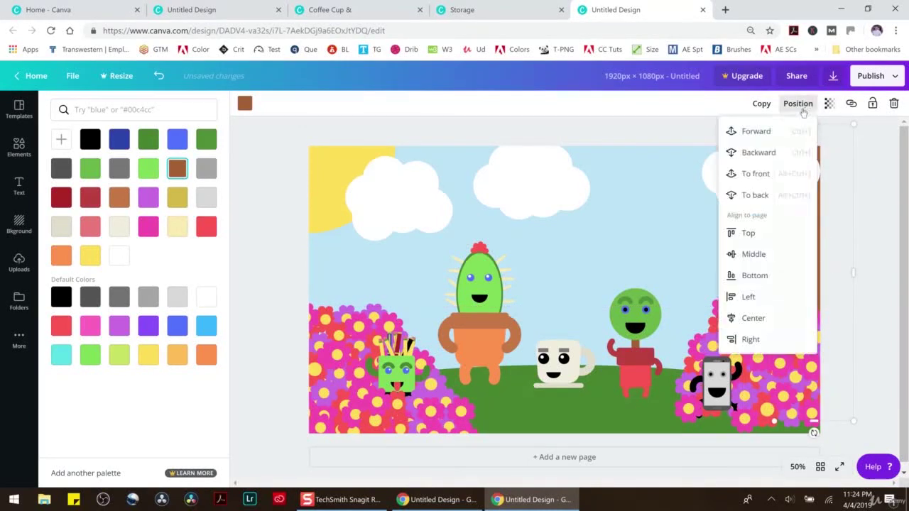
pyautogui.click(766, 132)
pyautogui.click(766, 133)
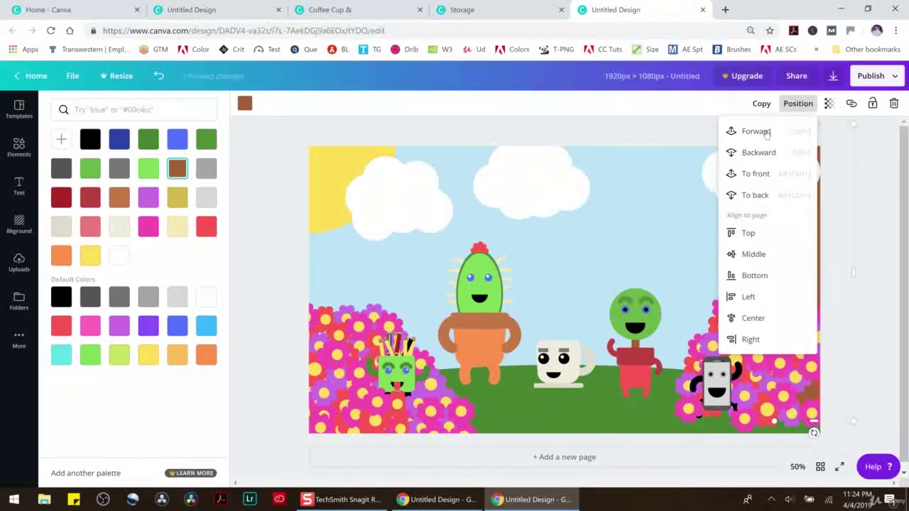
pyautogui.click(766, 133)
pyautogui.click(767, 133)
pyautogui.click(652, 139)
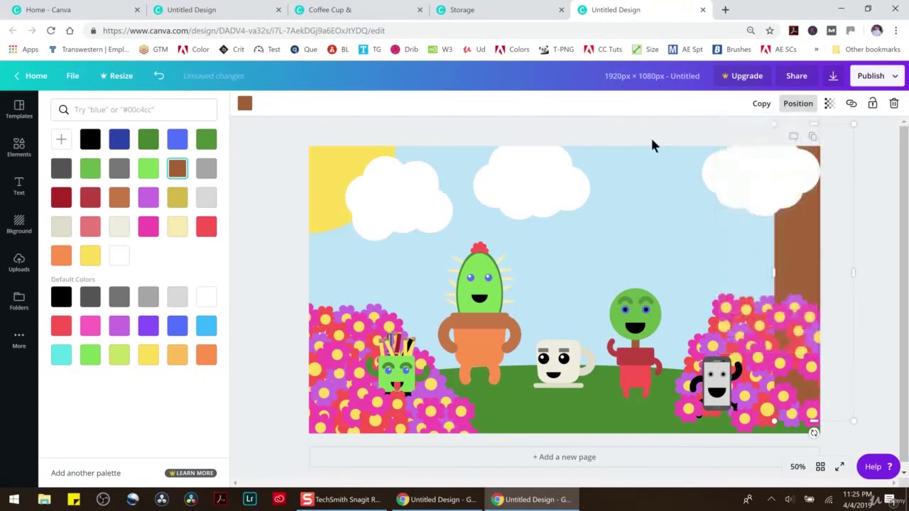
pyautogui.click(801, 238)
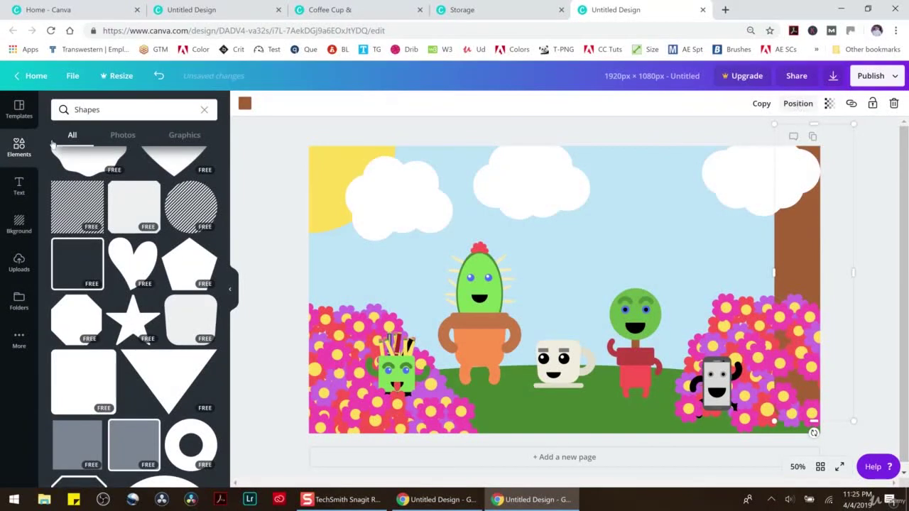
# Undo the trunk's forward layer moves
pyautogui.click(158, 76)
pyautogui.click(158, 76)
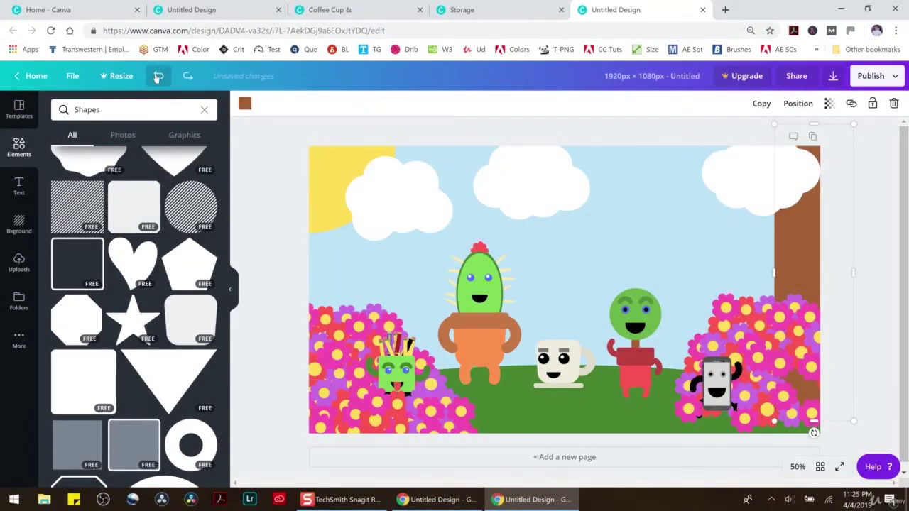
pyautogui.click(158, 76)
pyautogui.click(158, 76)
pyautogui.click(156, 77)
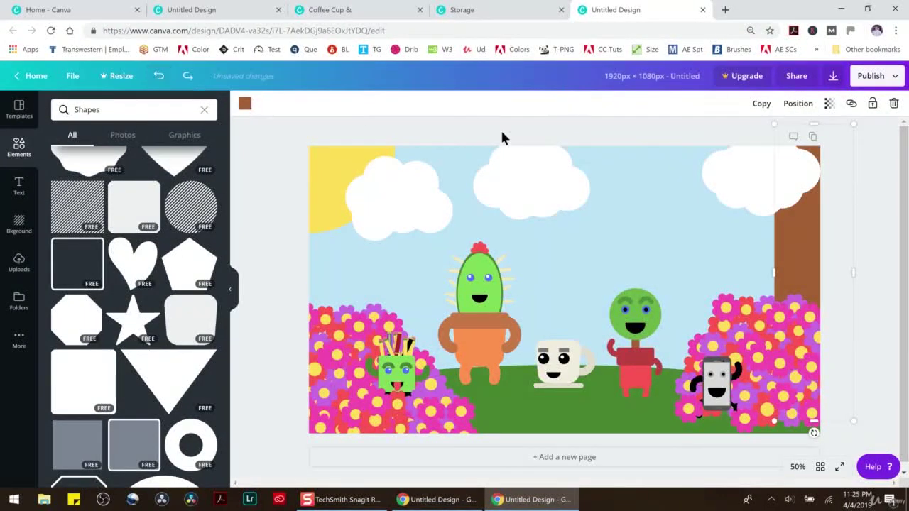
# Send the circles of the upper-right cloud backward so the cloud sits behind the trunk
pyautogui.moveTo(695, 132); pyautogui.dragTo(769, 179)
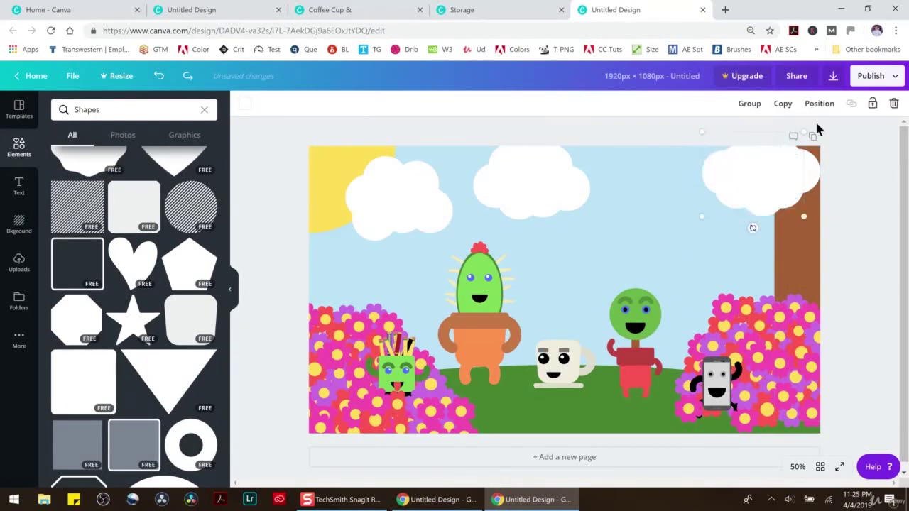
pyautogui.click(811, 105)
pyautogui.click(788, 151)
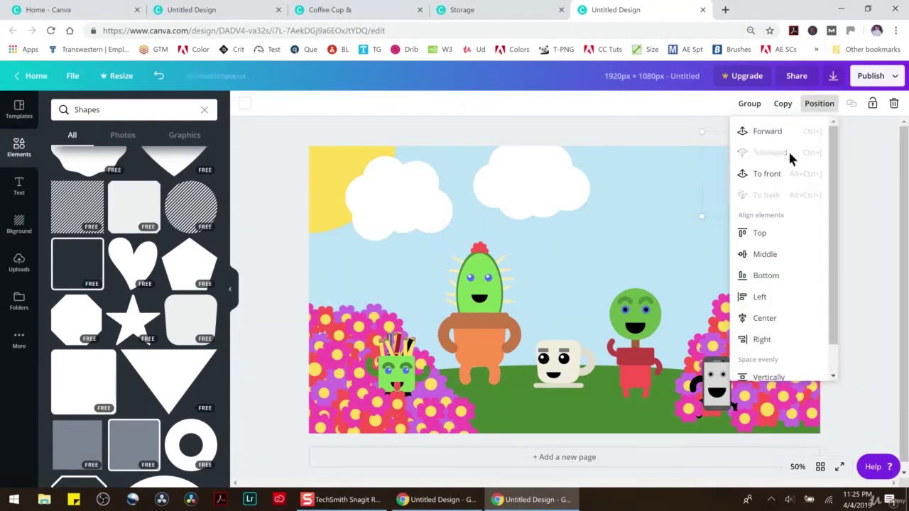
pyautogui.click(792, 142)
pyautogui.click(862, 178)
pyautogui.click(790, 171)
pyautogui.click(798, 104)
pyautogui.click(783, 153)
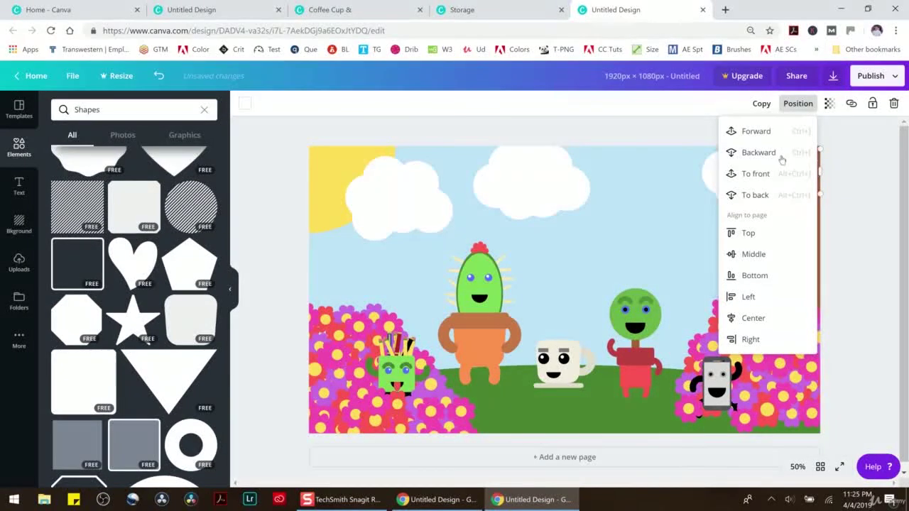
pyautogui.click(846, 173)
pyautogui.click(846, 172)
# Shorten the trunk so its rounded upper end sits just below the cloud
pyautogui.click(785, 191)
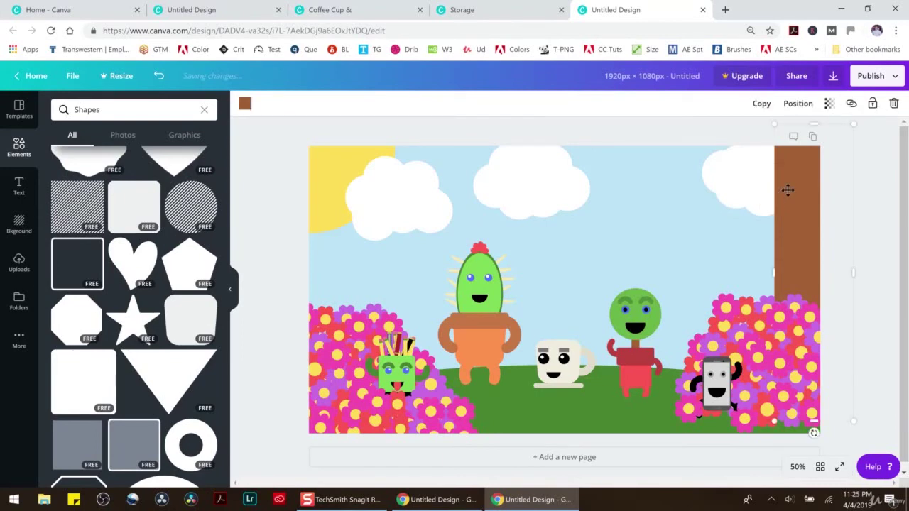
pyautogui.moveTo(774, 273); pyautogui.dragTo(801, 272)
pyautogui.moveTo(816, 146); pyautogui.dragTo(815, 201)
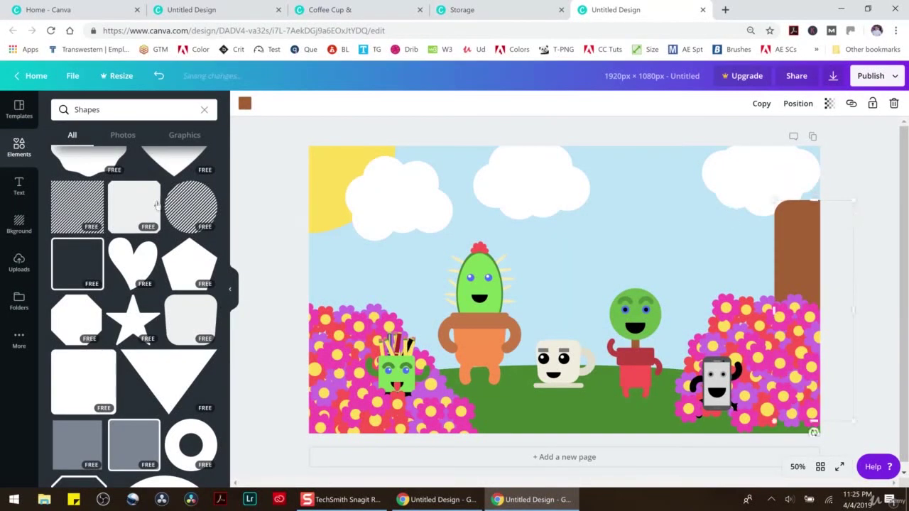
# Add a dark green triangle, shrink it, and place it over the trunk's upper end as foliage
pyautogui.scroll(1, 171, 194)
pyautogui.scroll(5, 172, 194)
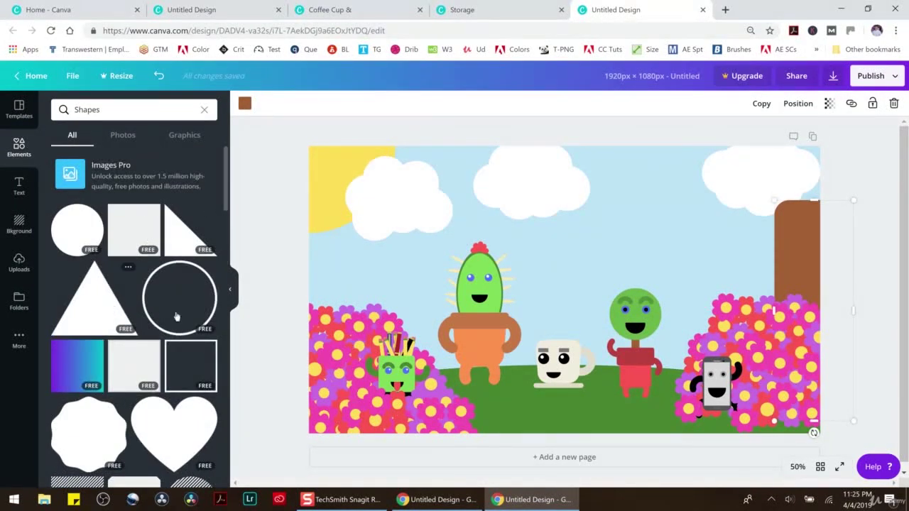
pyautogui.click(96, 302)
pyautogui.click(244, 103)
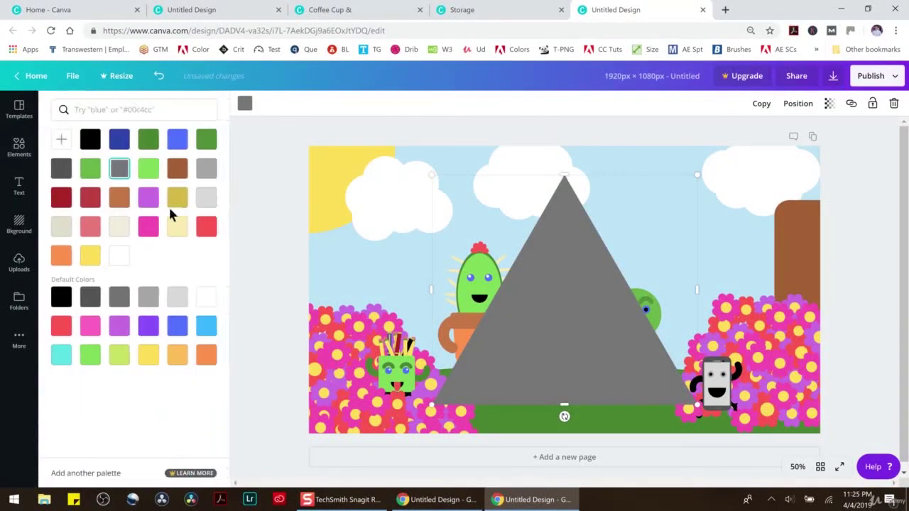
pyautogui.click(149, 139)
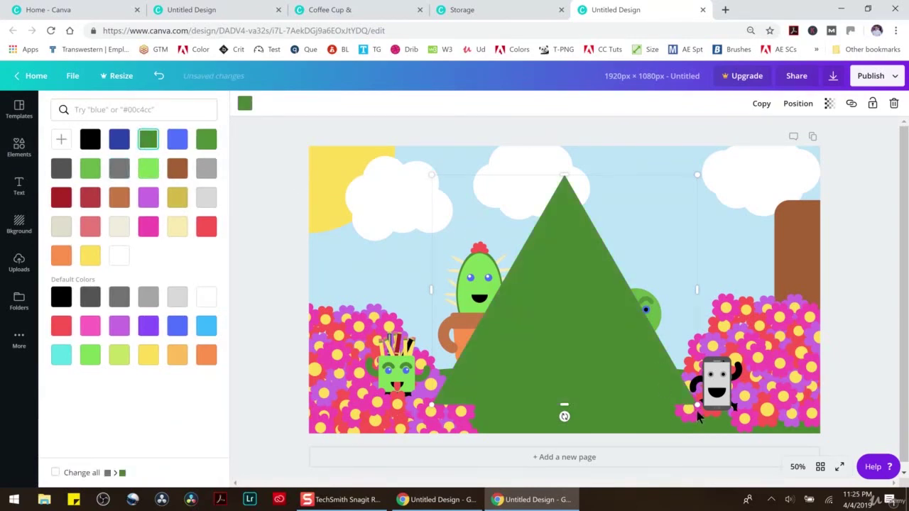
pyautogui.moveTo(698, 406); pyautogui.dragTo(552, 285)
pyautogui.moveTo(481, 252); pyautogui.dragTo(784, 214)
# Layer copies of the green triangle above the trunk to form jagged pine foliage
pyautogui.click(590, 197)
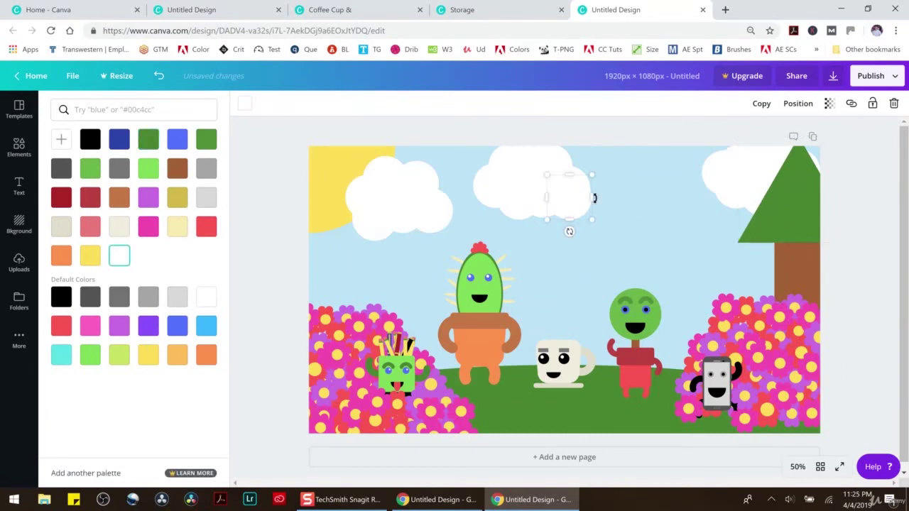
pyautogui.click(789, 208)
pyautogui.hotkey('ctrl', 'v')
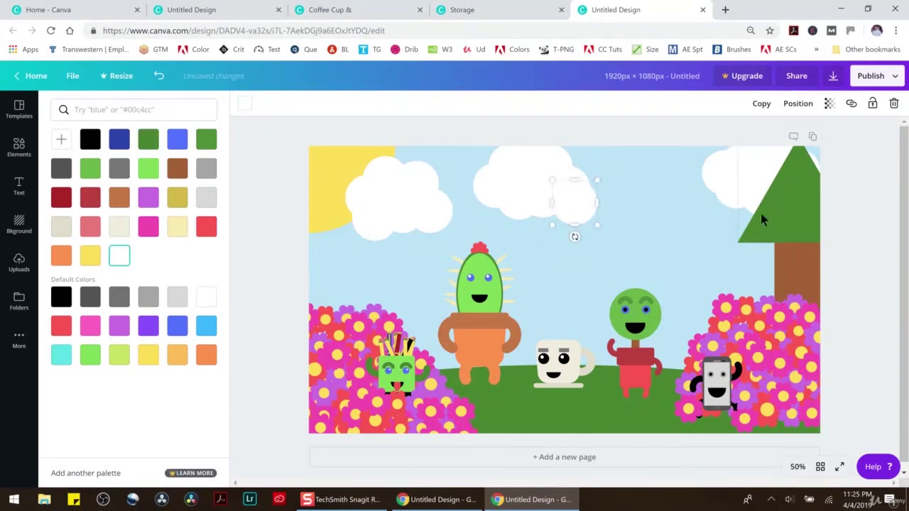
pyautogui.click(778, 211)
pyautogui.hotkey('ctrl', 'c')
pyautogui.hotkey('ctrl', 'v')
pyautogui.moveTo(785, 203); pyautogui.dragTo(771, 153)
pyautogui.click(848, 189)
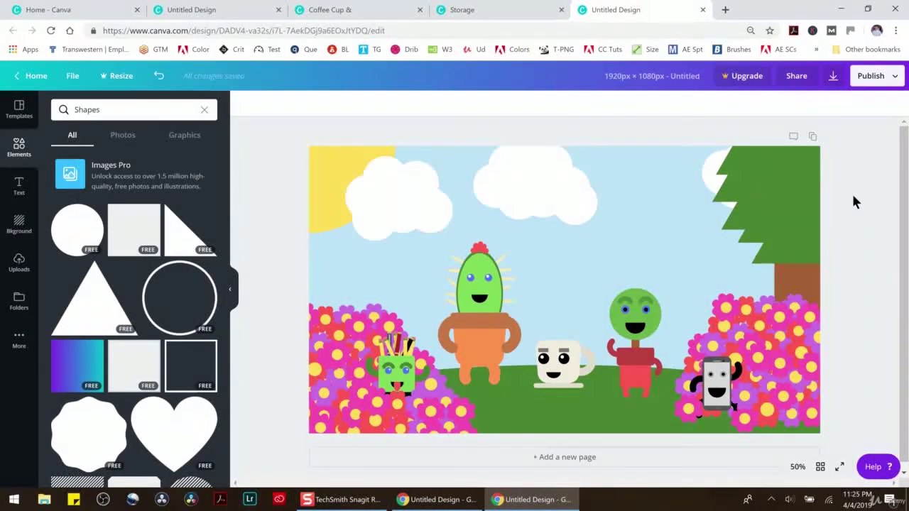
# Undo all the tree work until the trunk and foliage are gone and the clouds are restored
pyautogui.click(159, 76)
pyautogui.click(159, 76)
pyautogui.click(159, 76)
pyautogui.click(159, 76)
pyautogui.click(159, 76)
pyautogui.click(159, 76)
pyautogui.click(159, 76)
pyautogui.click(159, 76)
pyautogui.click(159, 76)
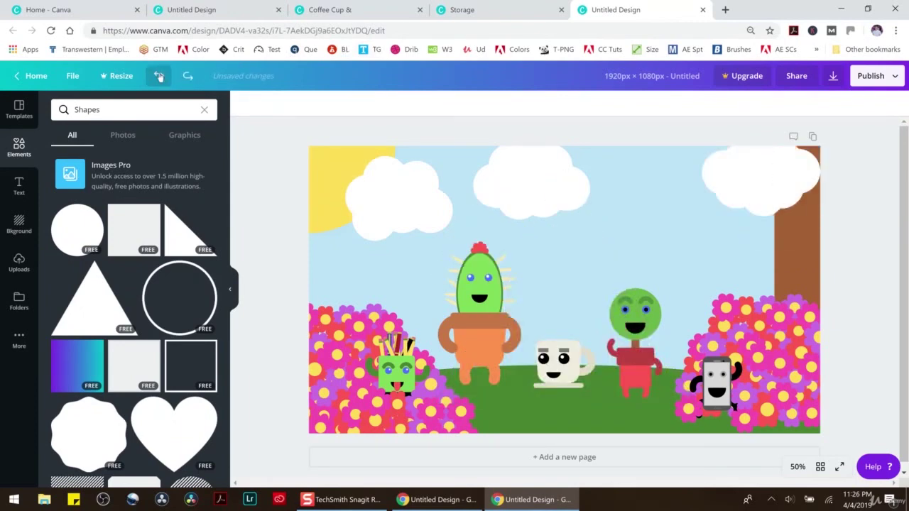
pyautogui.click(159, 76)
pyautogui.click(159, 76)
pyautogui.click(159, 76)
pyautogui.click(159, 76)
pyautogui.click(159, 76)
pyautogui.click(159, 76)
pyautogui.click(159, 76)
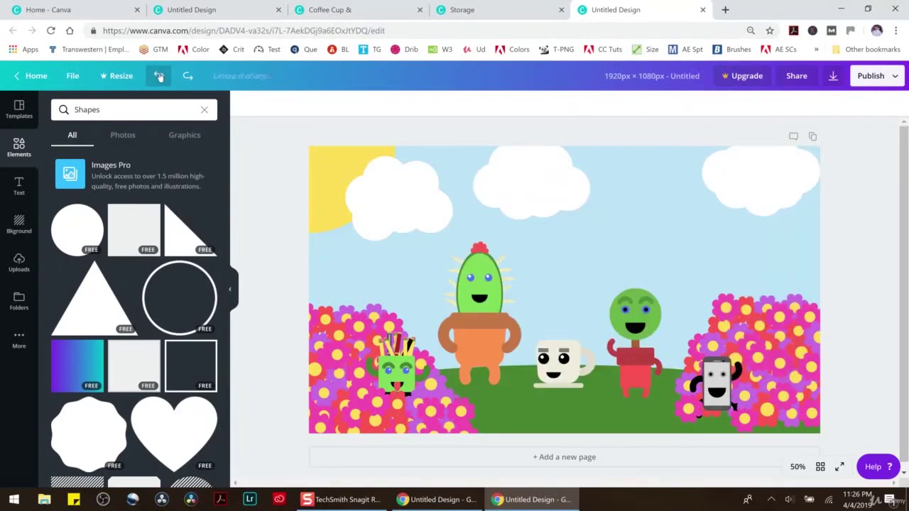
# Enlarge the round-headed tree character to about 704 px tall and stand it between the coffee cup and the phone character
pyautogui.click(650, 307)
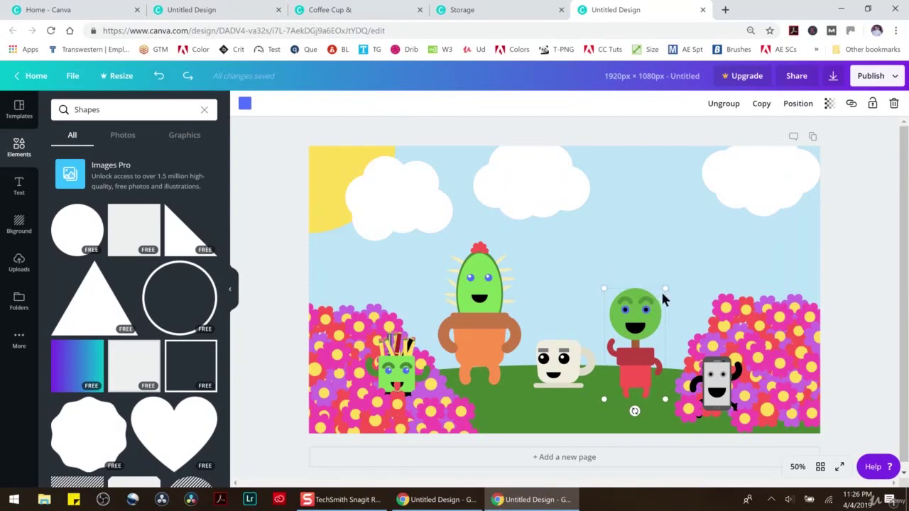
pyautogui.moveTo(735, 243); pyautogui.dragTo(797, 203)
pyautogui.moveTo(659, 276); pyautogui.dragTo(643, 280)
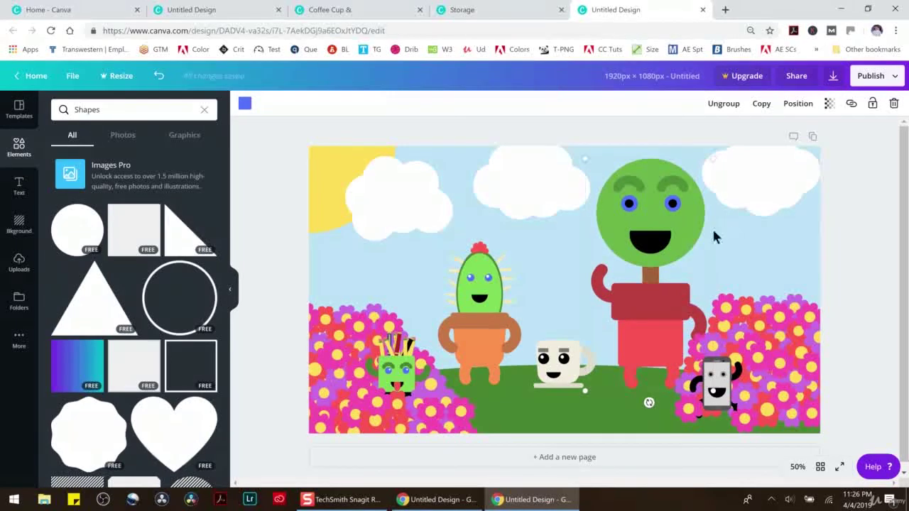
pyautogui.moveTo(714, 157); pyautogui.dragTo(694, 205)
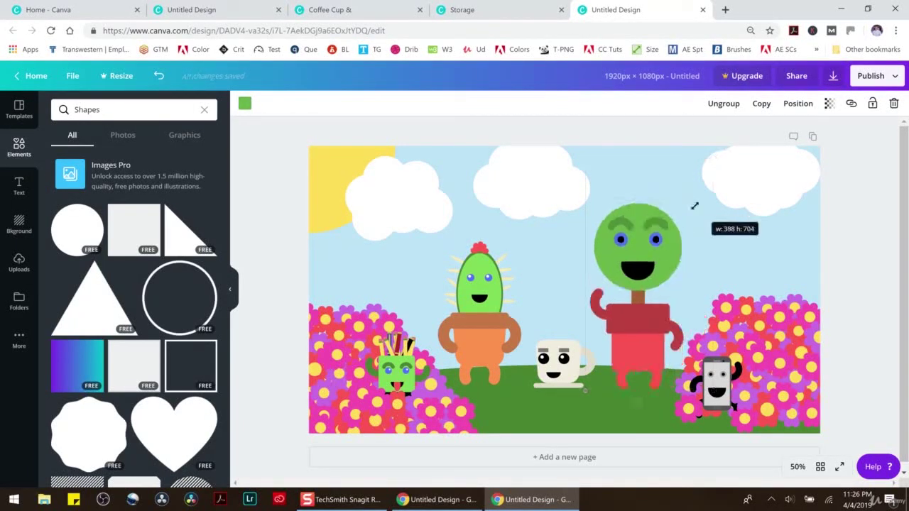
pyautogui.moveTo(665, 248); pyautogui.dragTo(676, 245)
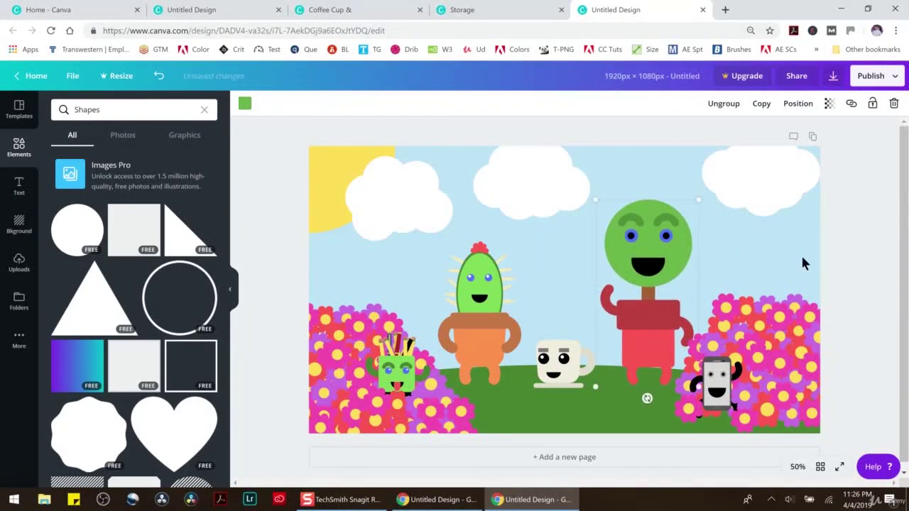
pyautogui.click(846, 262)
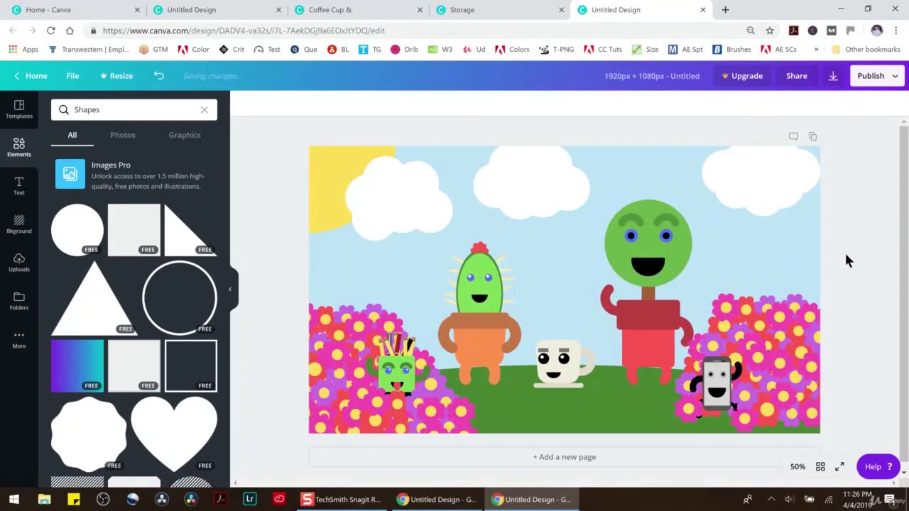